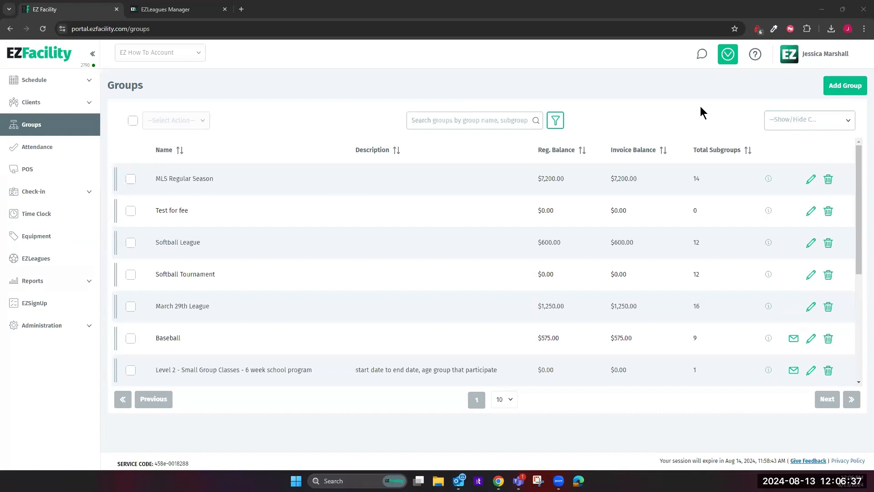
Open the EZLeagues publishing form of the MLS Regular Season group and keep LeagueRoundRobin as the league type
click(809, 184)
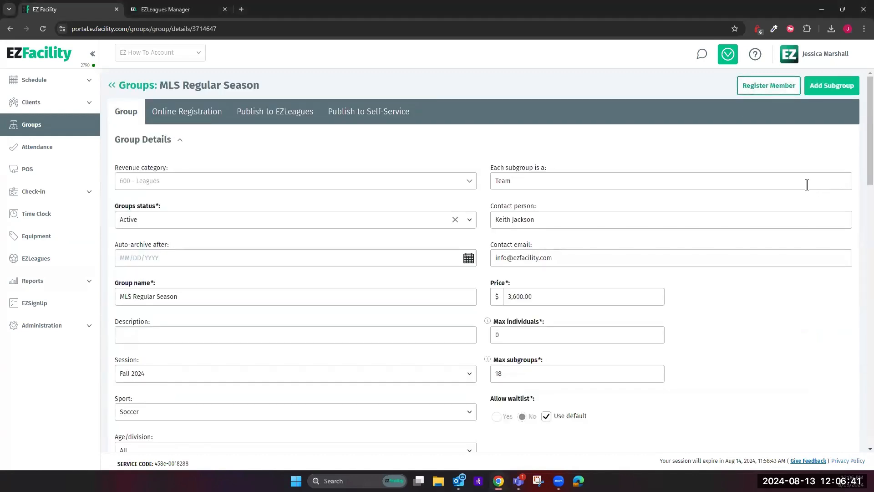
click(281, 114)
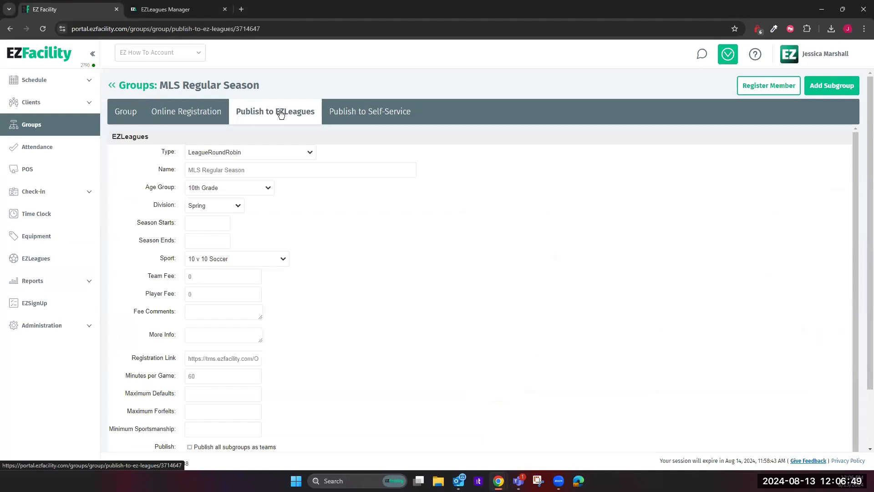
click(310, 149)
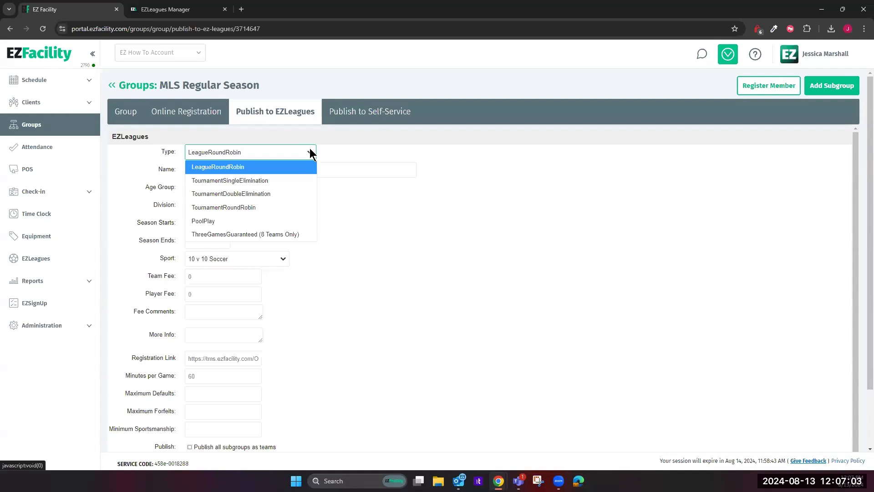
click(417, 187)
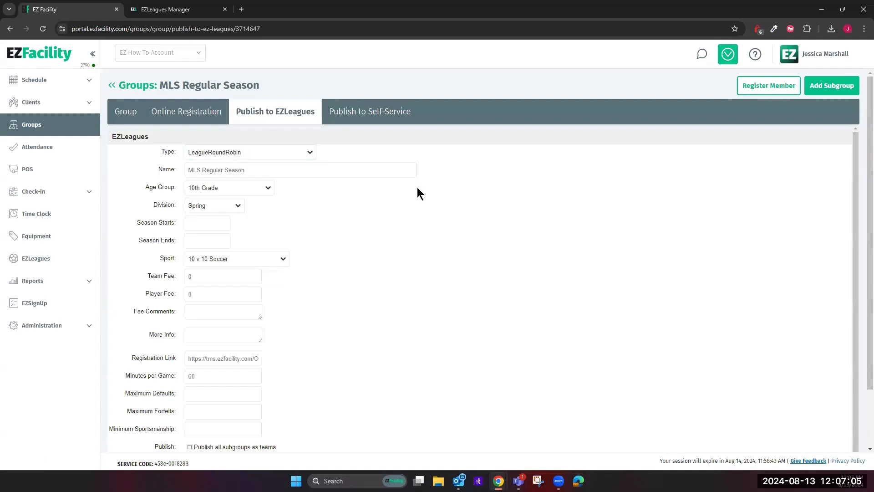
drag(319, 166, 160, 181)
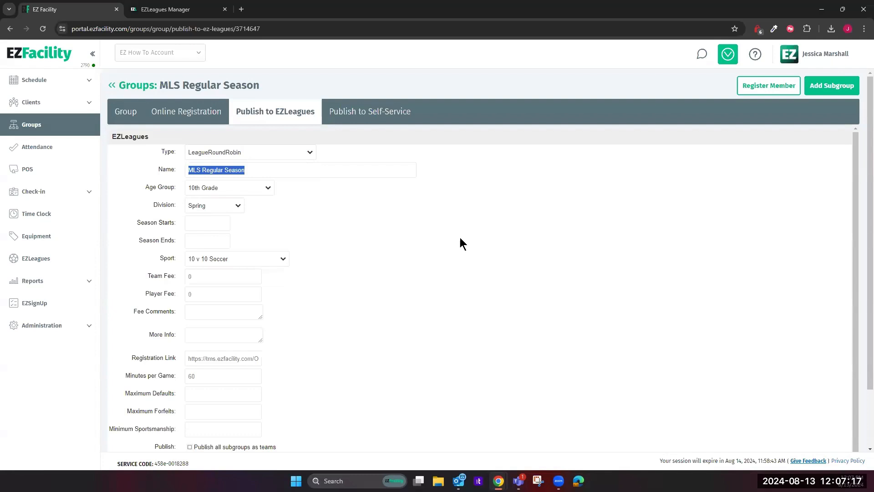
Set the league's age group to Adult and keep Spring as the division
click(257, 190)
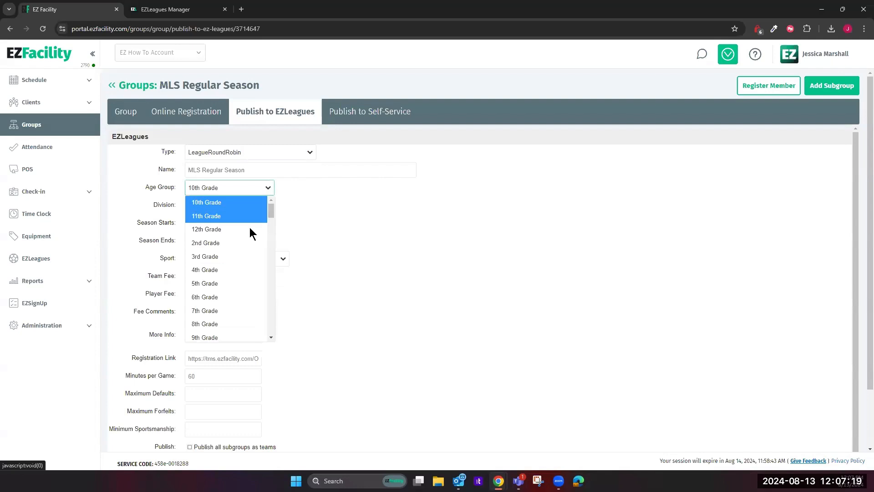
scroll(249, 227, down, 3)
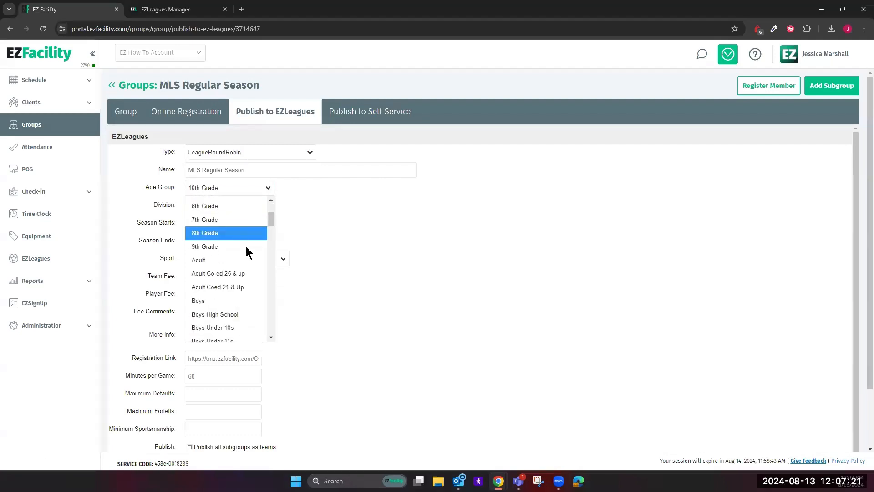
click(245, 260)
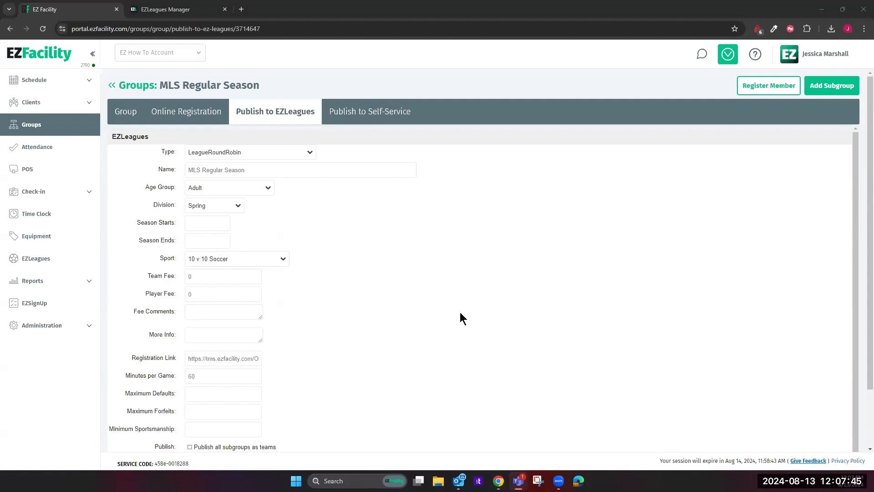
click(206, 205)
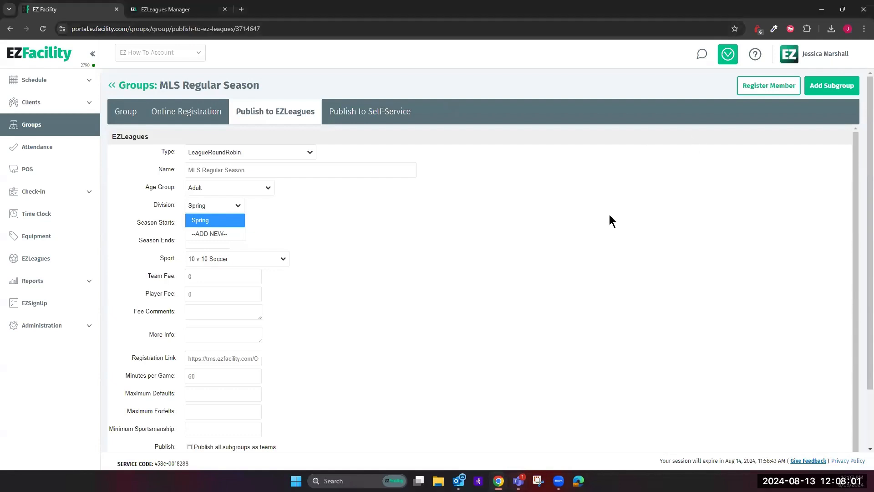
click(521, 249)
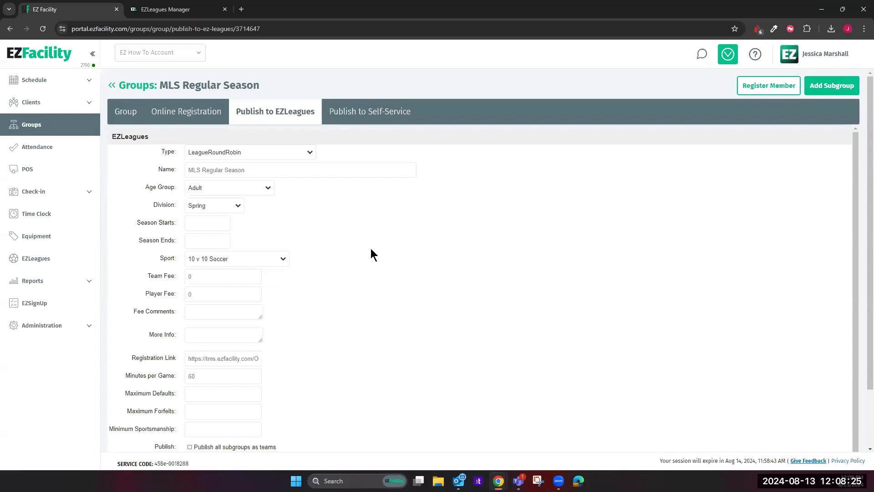
Set the season to start on 09/07/2024 and end on 10/26/2024
click(206, 222)
click(360, 238)
click(355, 290)
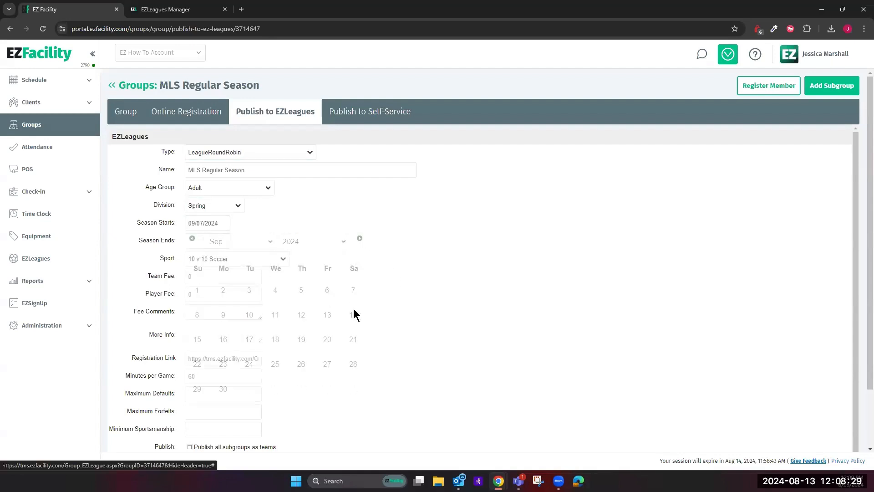
click(209, 237)
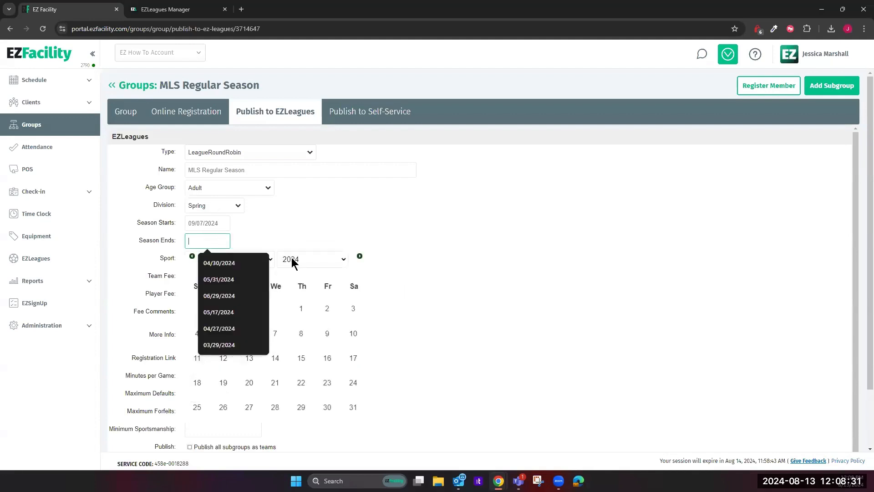
click(360, 258)
click(360, 258)
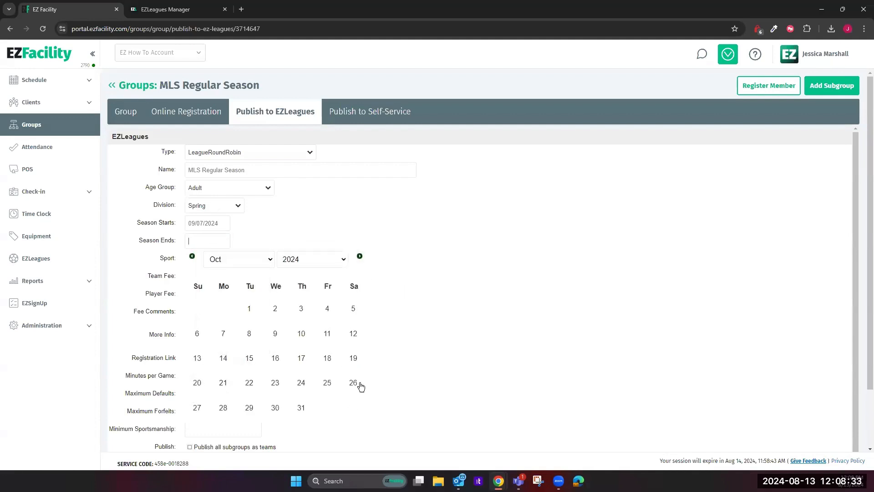
click(354, 383)
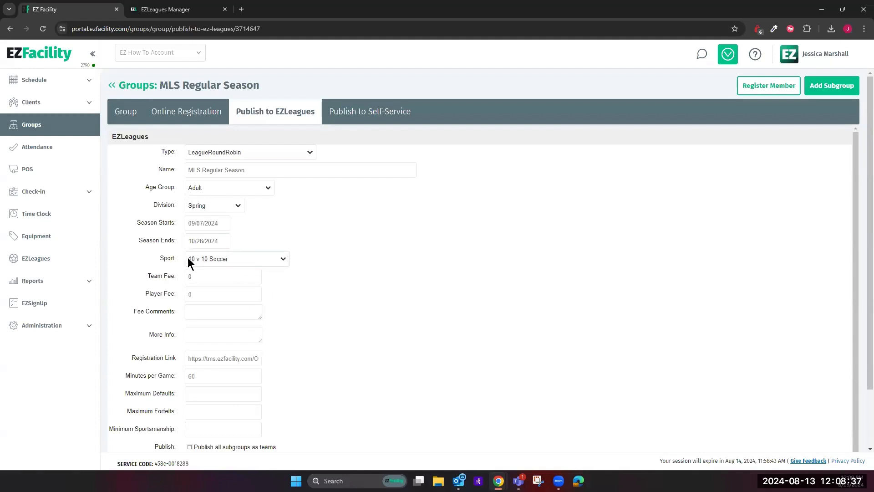
Choose 10 v 10 Soccer as the sport and clear the registration link
click(281, 259)
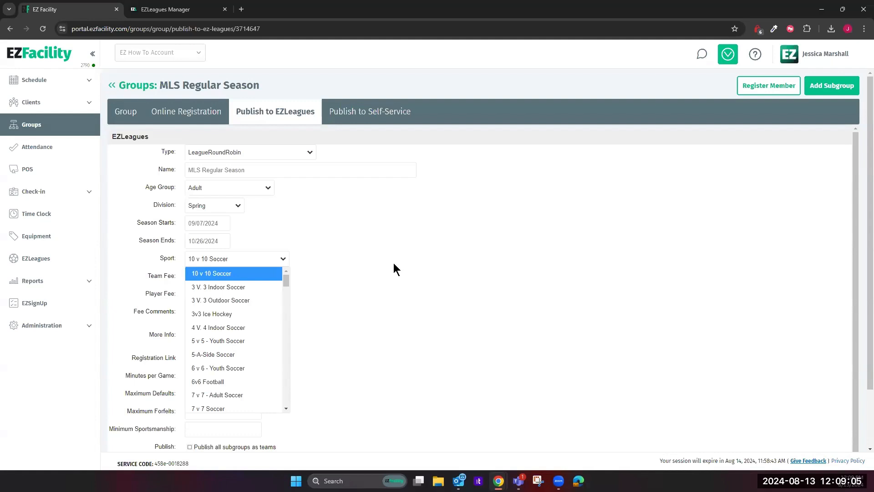
click(240, 275)
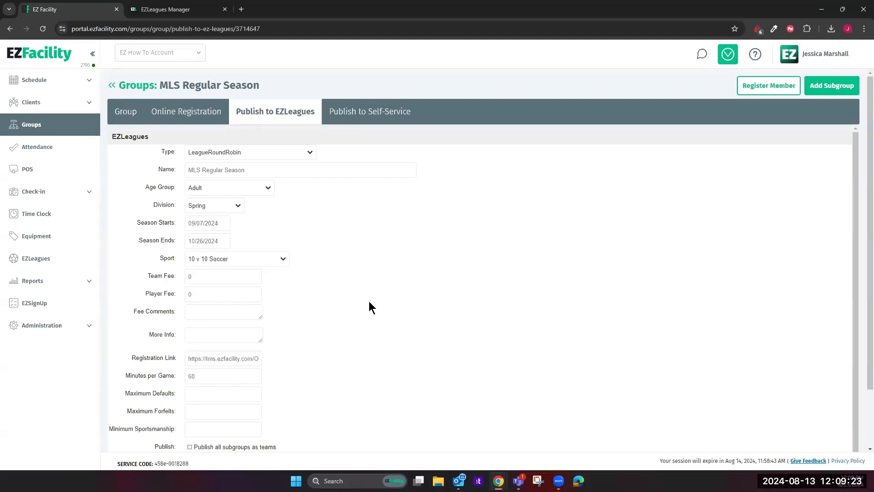
click(240, 358)
click(320, 321)
scroll(319, 321, down, 3)
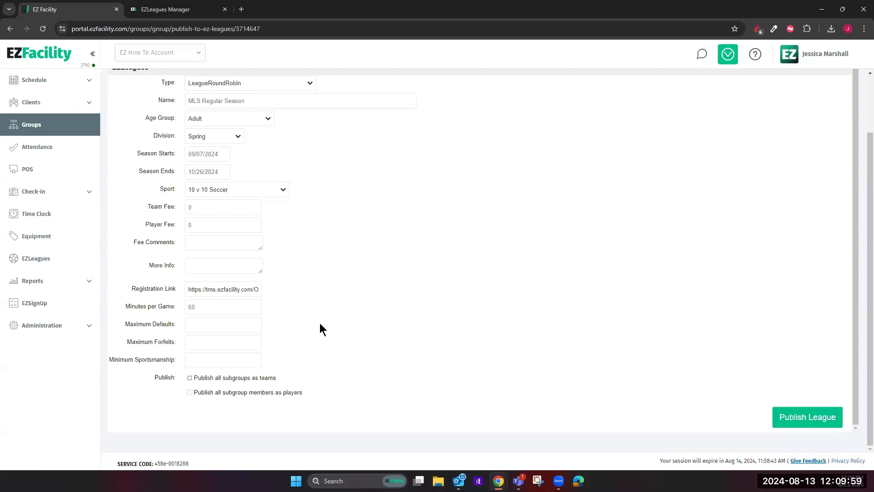
key(ctrl+a)
key(BackSpace)
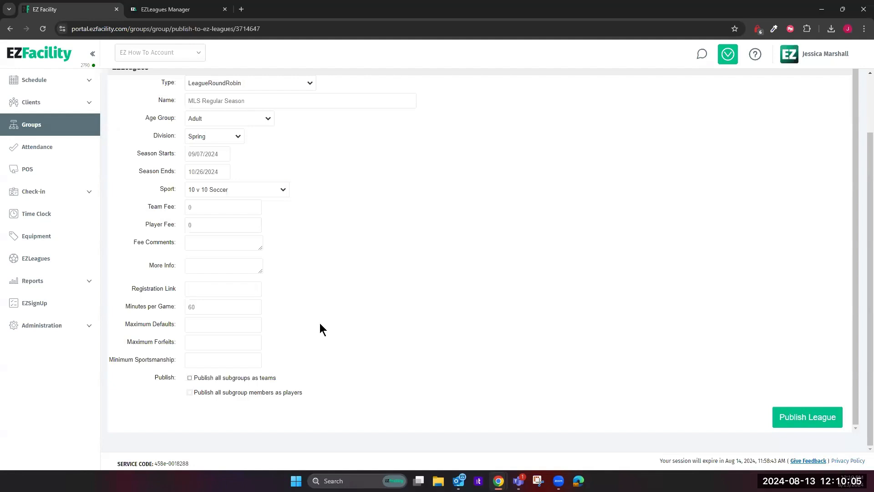
Set the game length to 70 minutes and publish all subgroups as teams and all subgroup members as players
click(231, 302)
click(494, 307)
key(BackSpace)
key(BackSpace)
text(70)
click(242, 378)
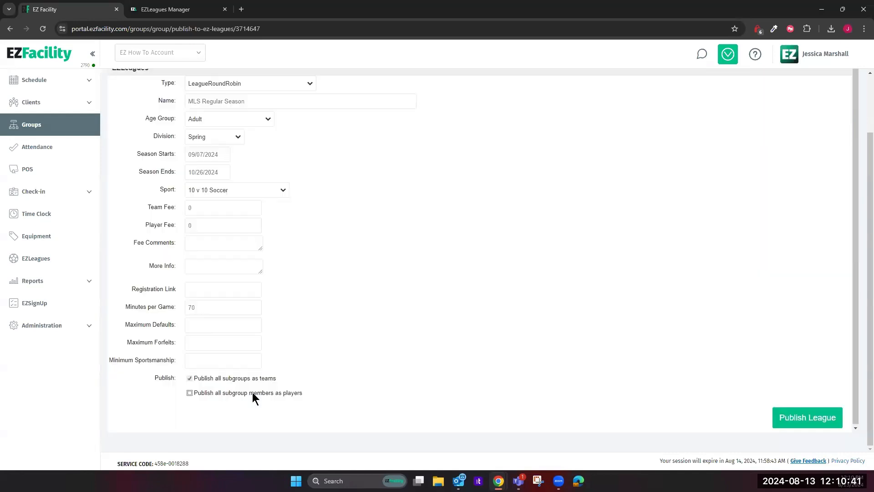
click(248, 395)
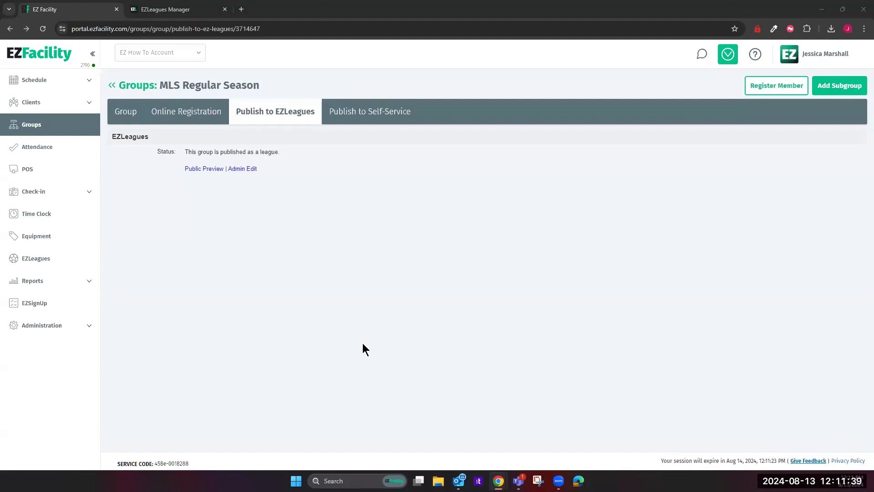
Switch to the EZLeagues administration and open the Rink venue to examine which facility venues it maps to
click(240, 169)
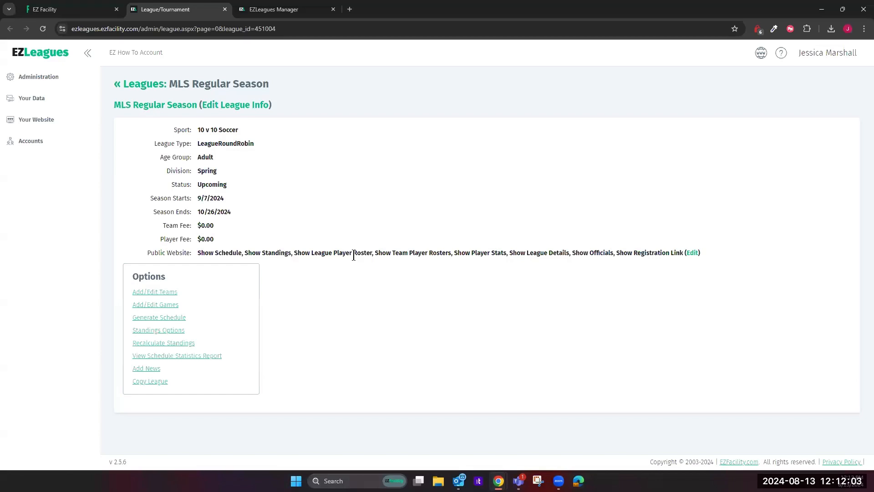
click(62, 77)
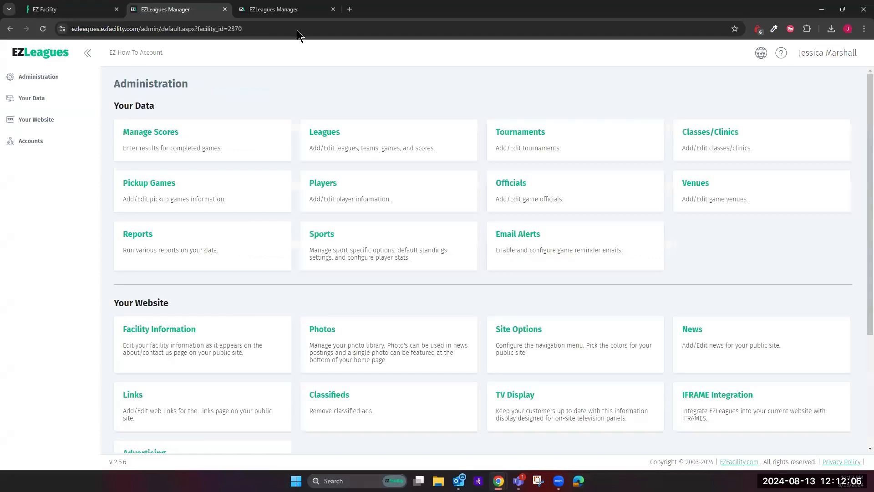
click(763, 198)
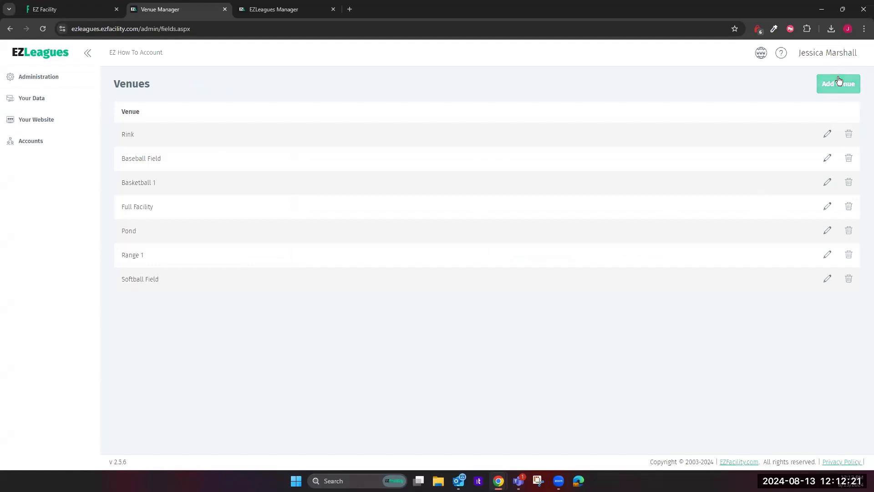
click(827, 135)
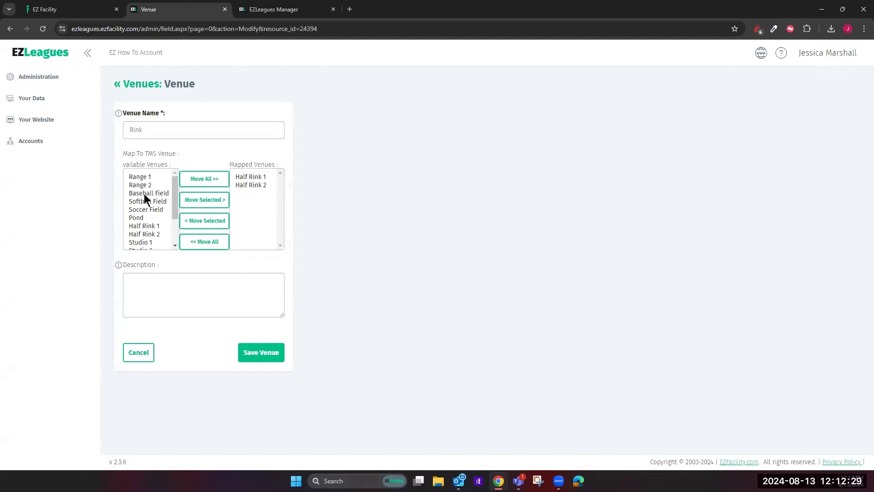
Check the resource names in the EZFacility schedule and return to the Rink venue in EZLeagues
click(47, 6)
click(36, 80)
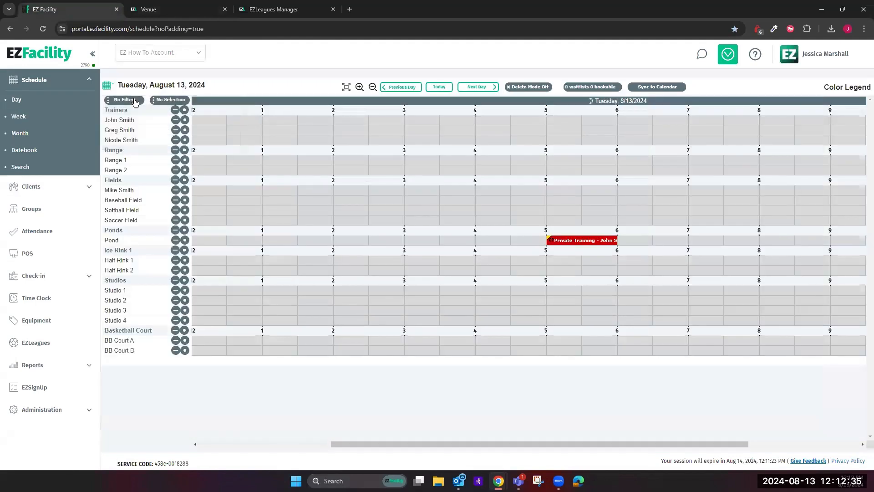
click(144, 9)
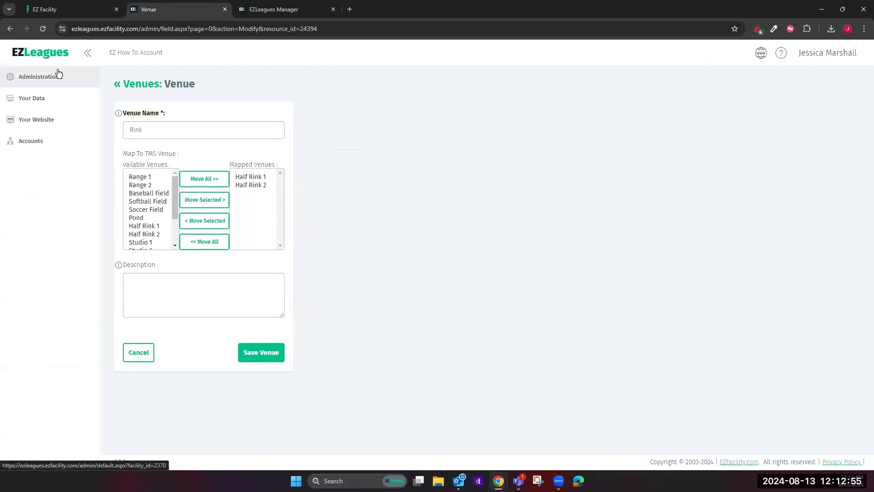
Open the MLS Regular Season league from the EZLeagues league list
click(47, 82)
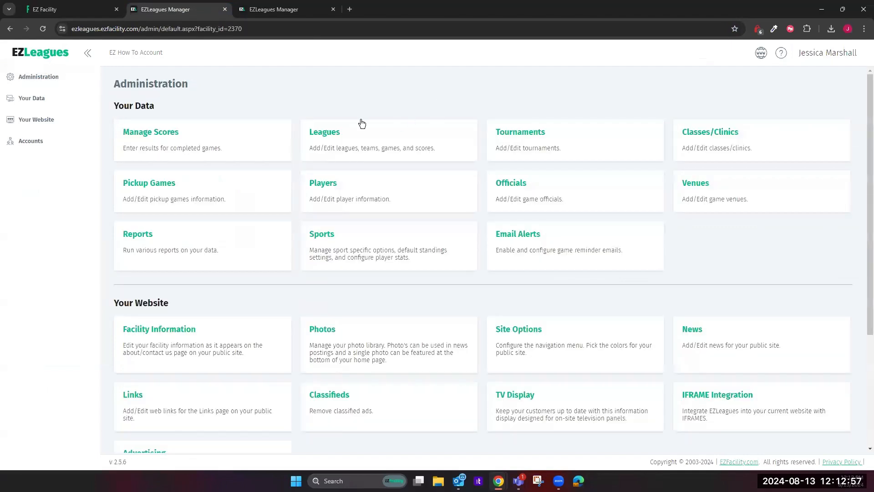
click(339, 130)
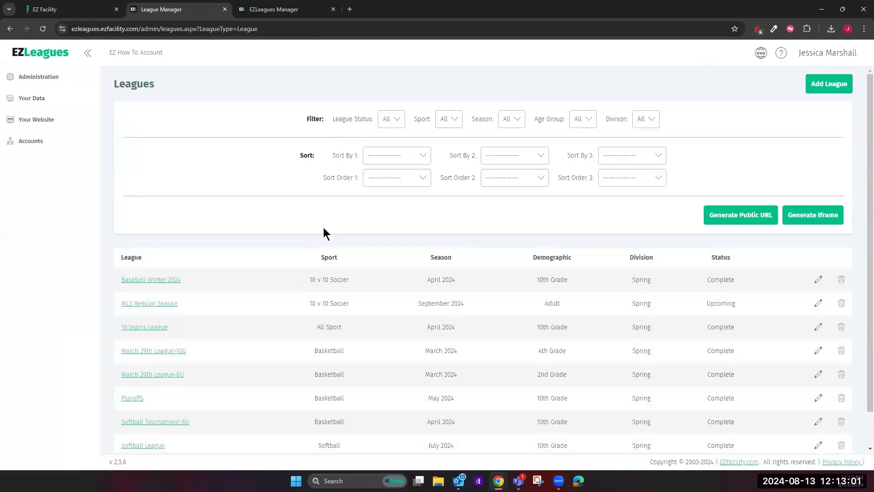
scroll(323, 230, down, 1)
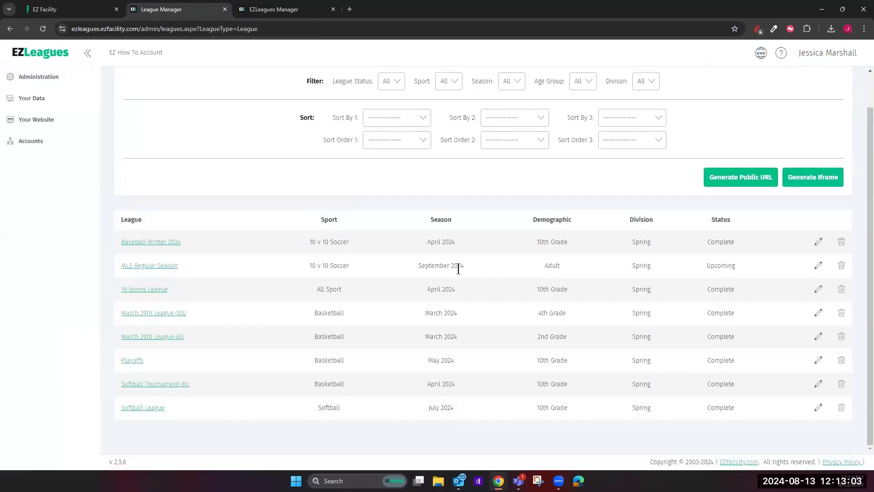
click(818, 268)
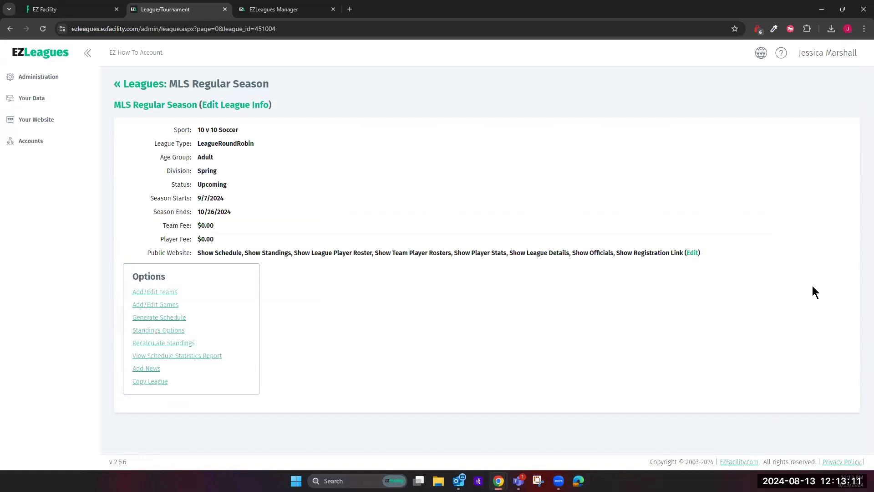
Start generating a schedule for the MLS Regular Season league and proceed to the location selection
click(183, 322)
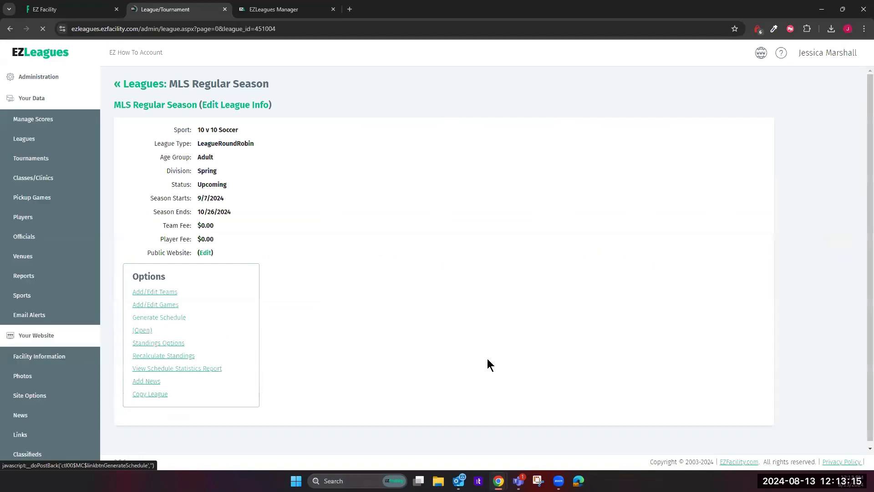
click(360, 133)
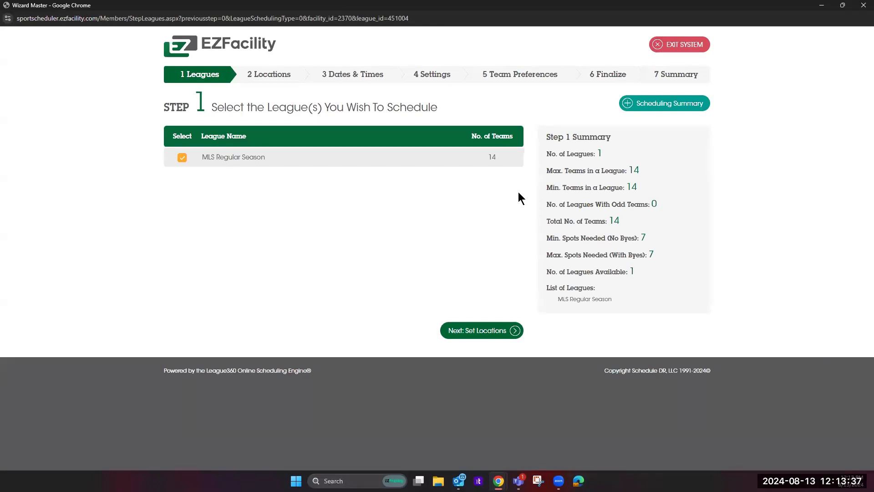
click(478, 330)
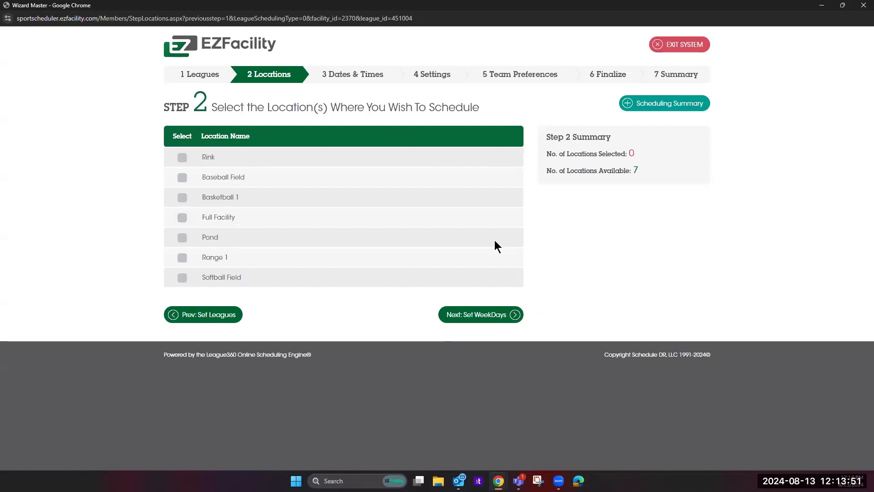
Select Baseball Field and Softball Field as the schedule locations and proceed to the dates and times
click(182, 177)
click(183, 278)
click(487, 317)
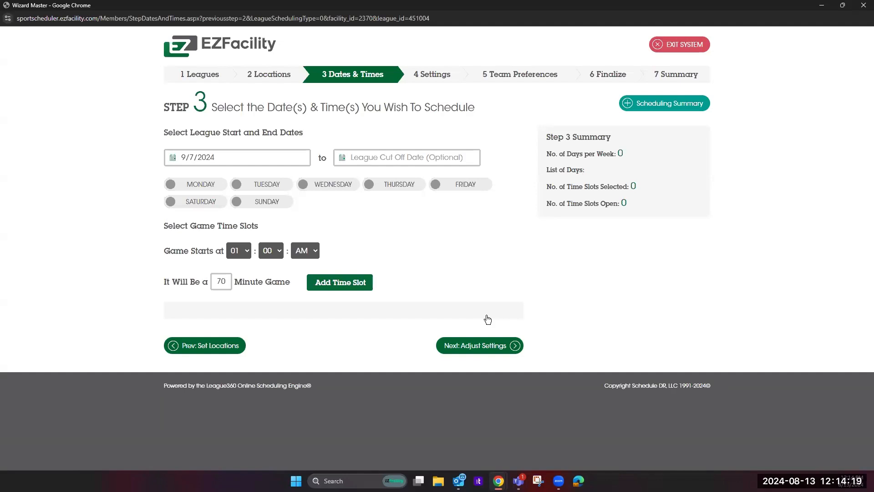
Choose Saturday as the game day and add consecutive 70-minute time slots starting from 9:00 AM through 6:20 PM
click(209, 206)
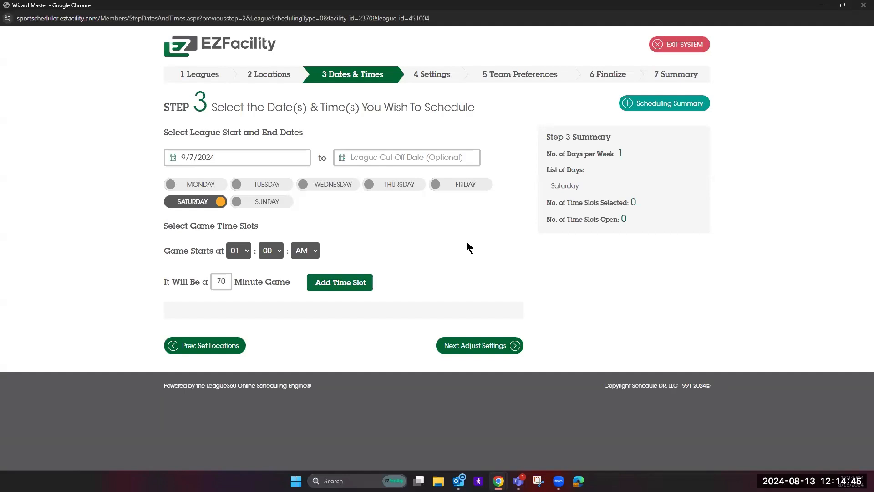
click(248, 250)
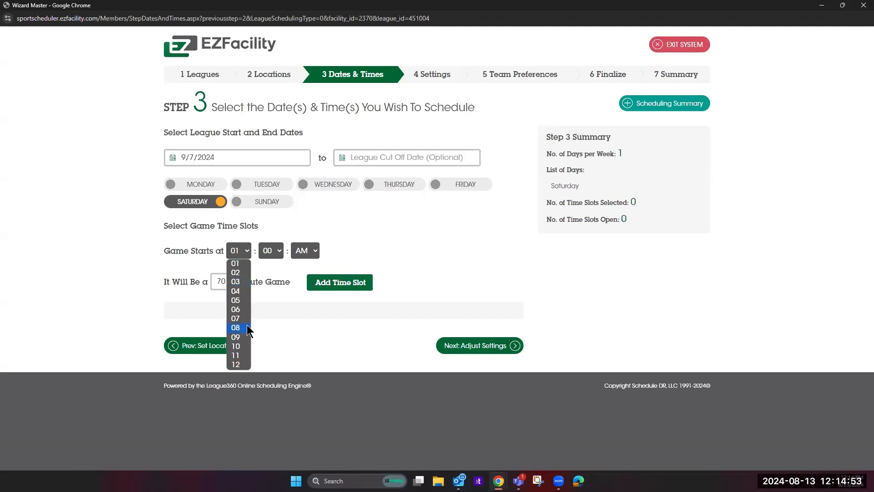
click(237, 338)
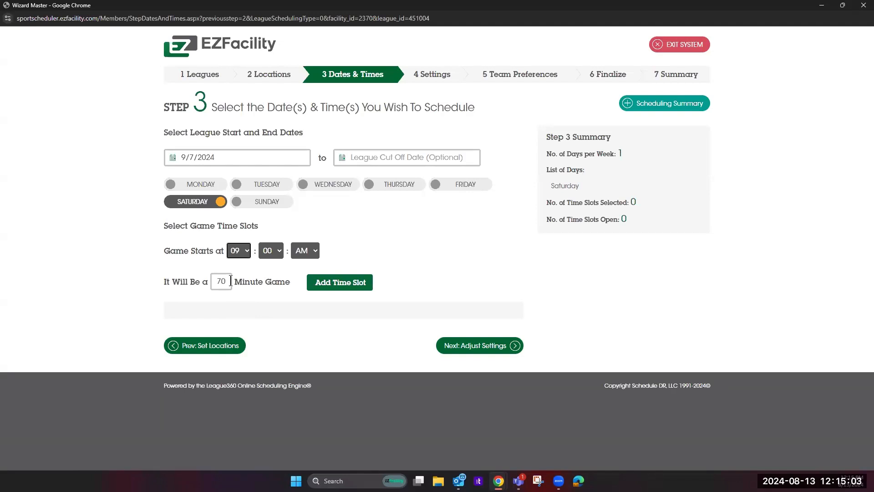
click(358, 283)
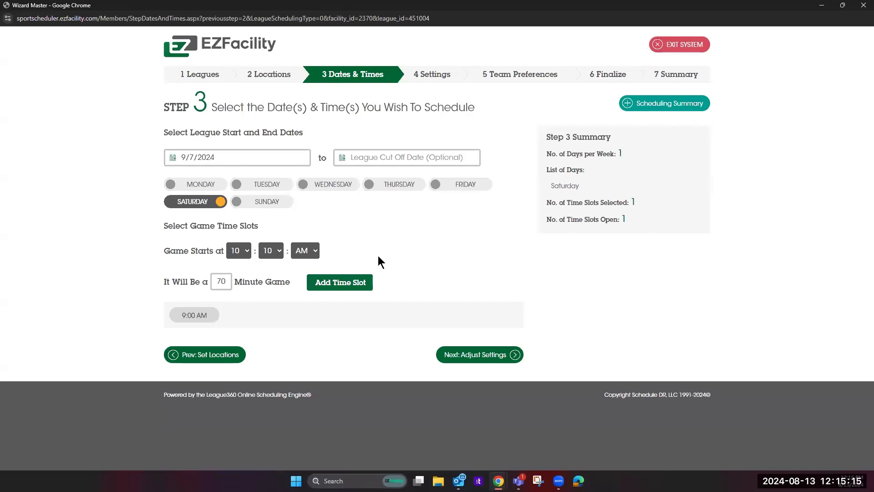
click(342, 281)
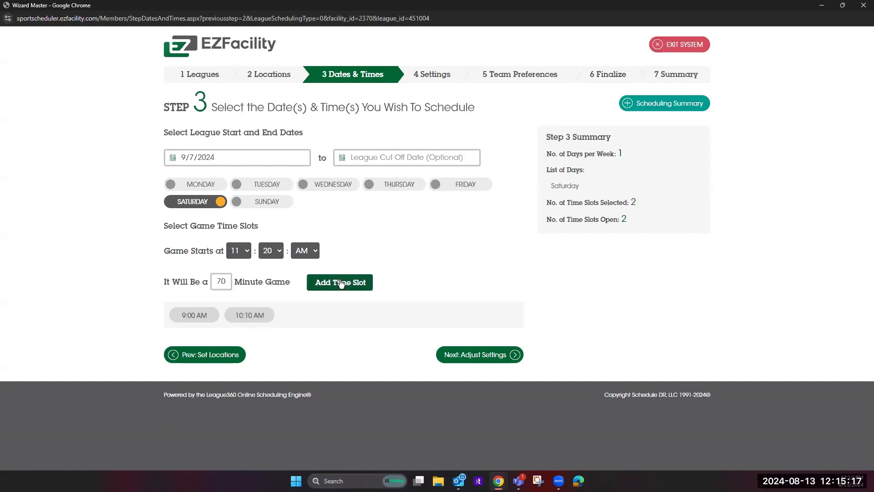
click(343, 281)
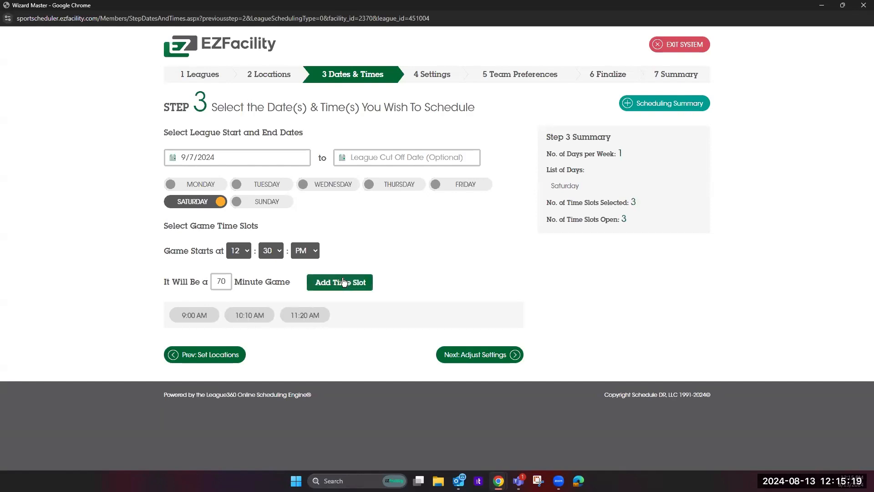
click(344, 282)
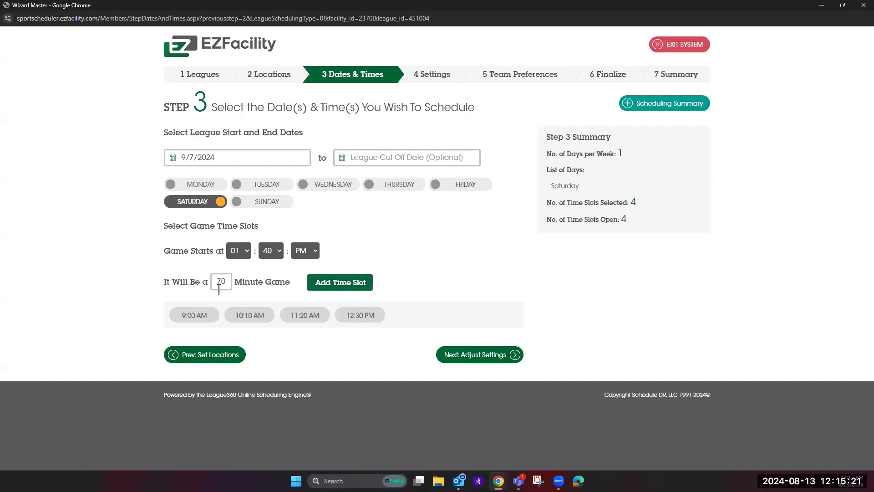
click(351, 284)
click(352, 284)
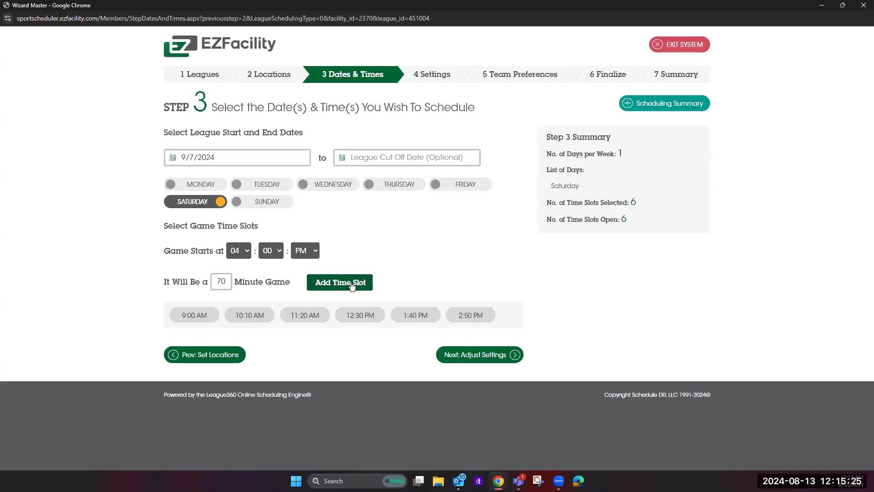
key(Return)
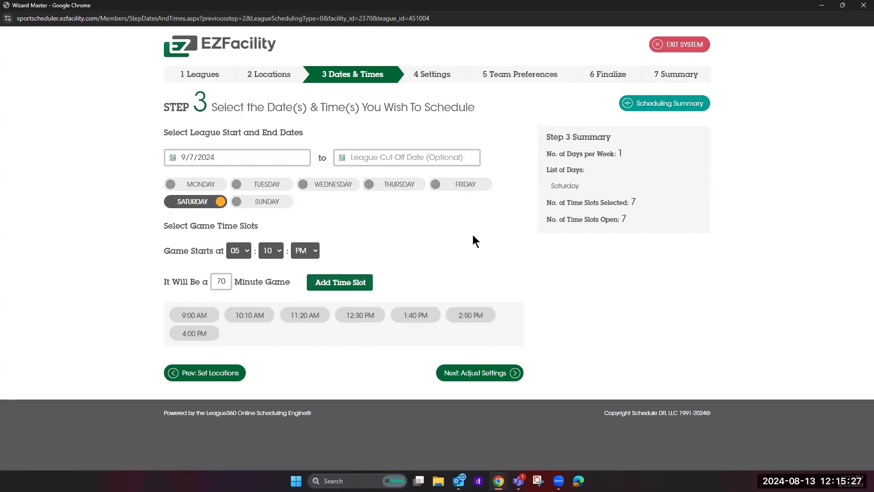
click(358, 282)
key(Return)
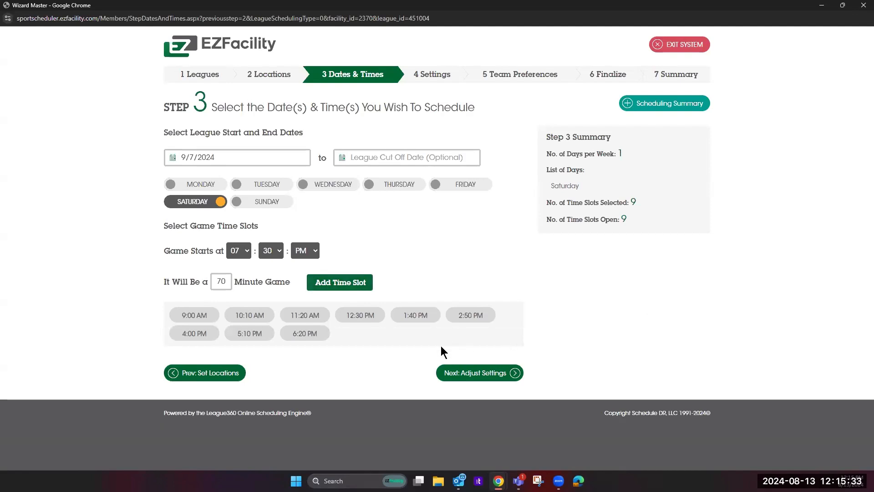
Replace the 12:30 PM and 5:10 PM time slots with 7:30 PM and 8:40 PM slots, and proceed to the additional settings
mouse_move(356, 314)
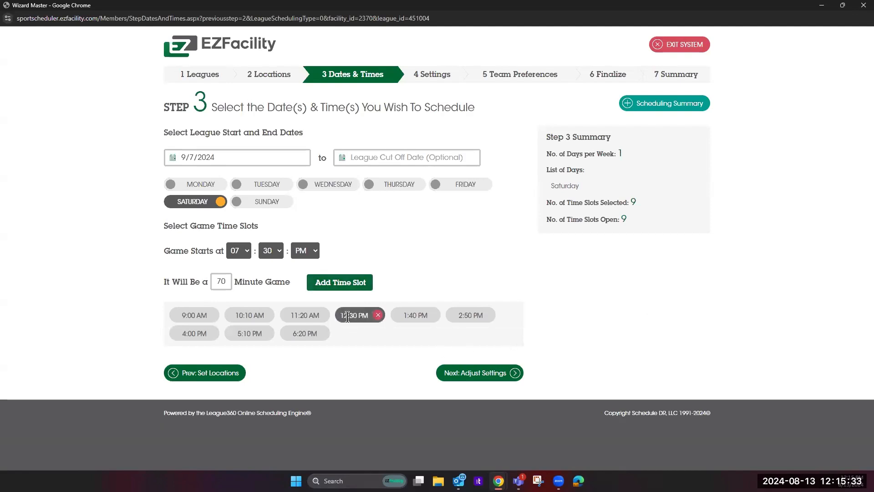
click(378, 316)
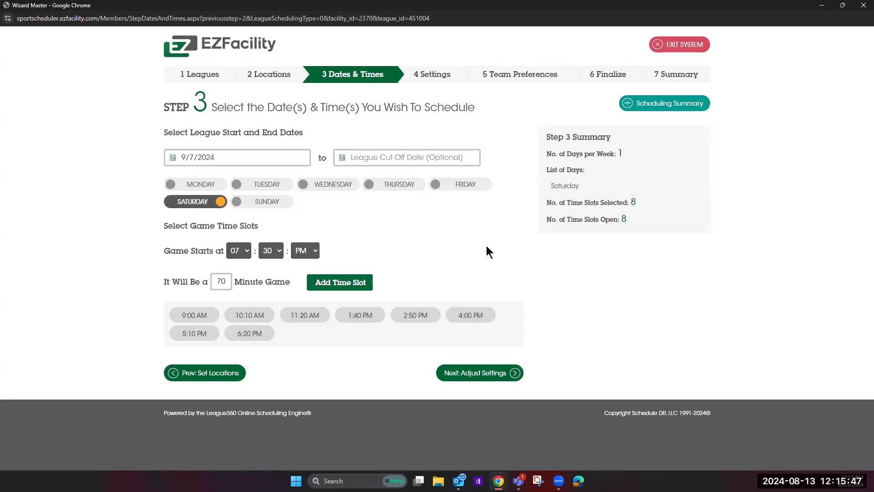
click(347, 282)
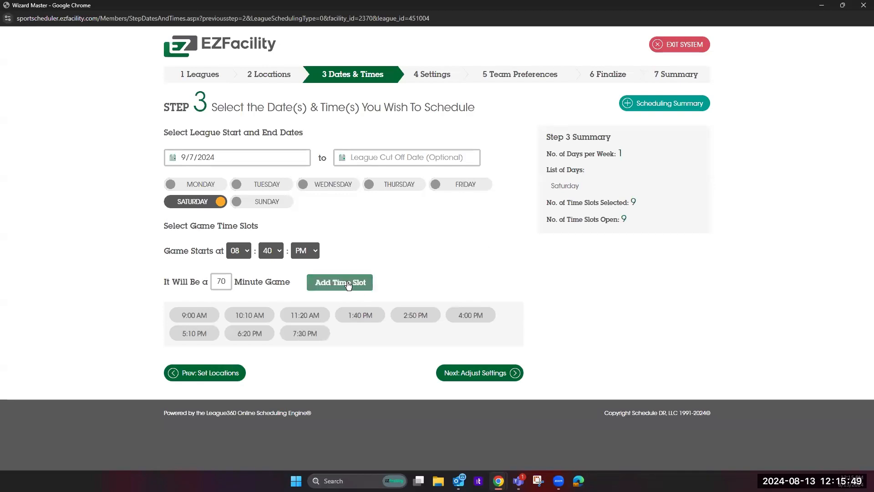
click(348, 284)
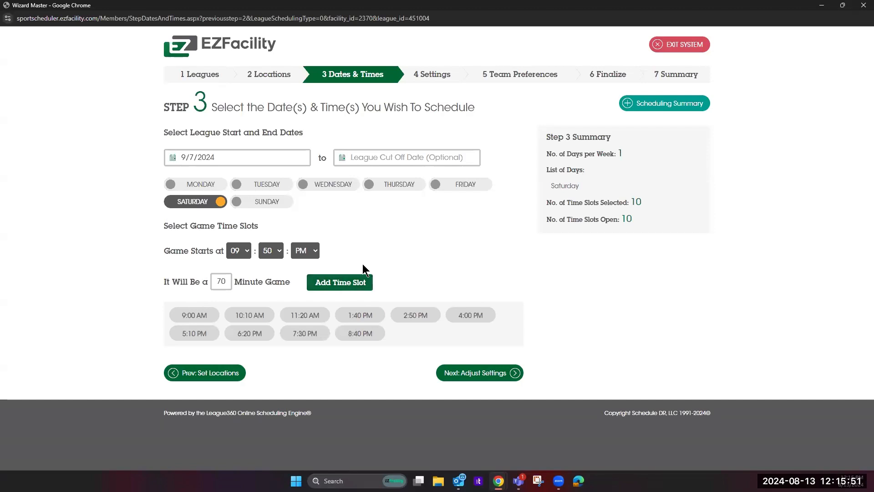
click(212, 335)
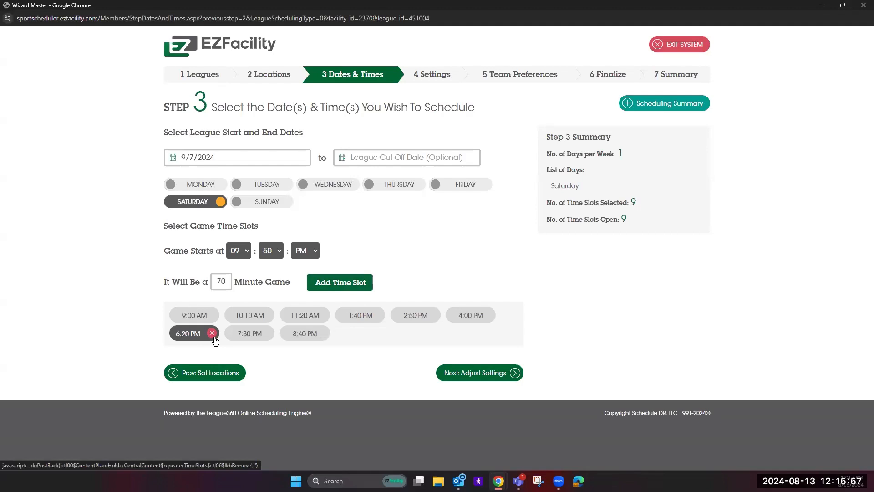
click(456, 375)
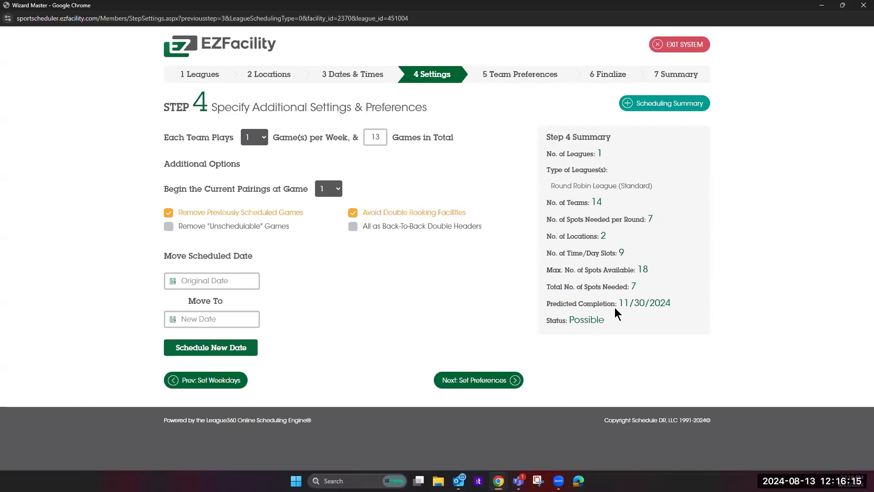
Set each team to play 2 games per week and 15 games in total, and enable removal of "Unschedulable" games
drag(614, 304, 692, 301)
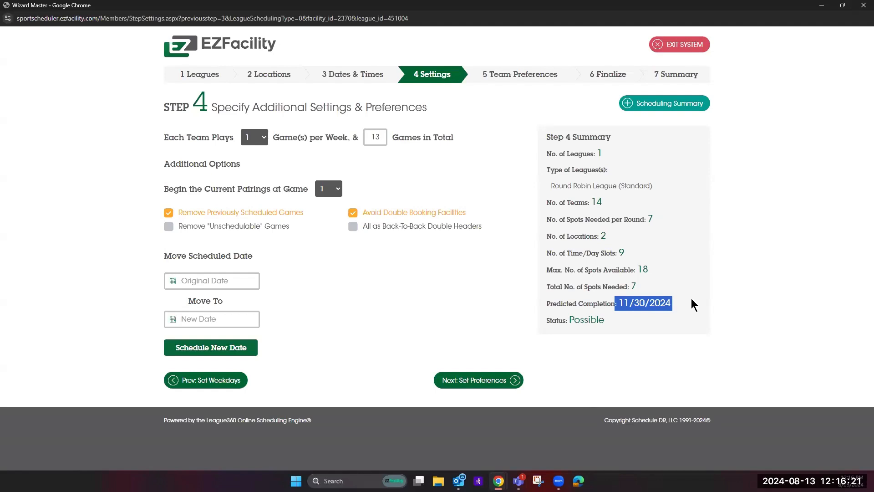
click(257, 138)
click(248, 159)
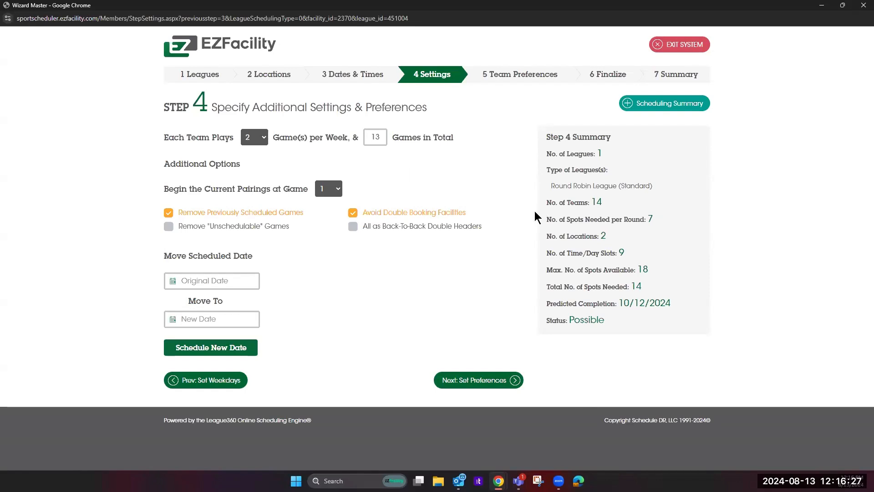
drag(549, 304, 668, 305)
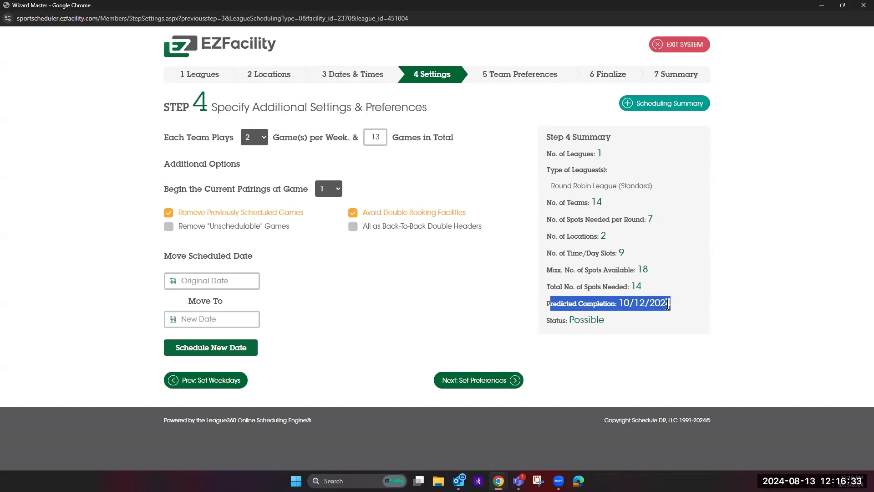
click(378, 137)
key(BackSpace)
text(5)
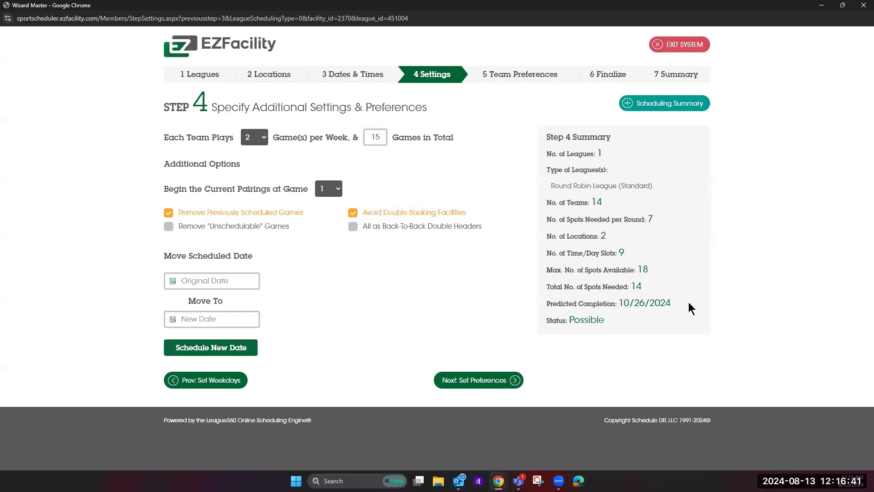
click(287, 230)
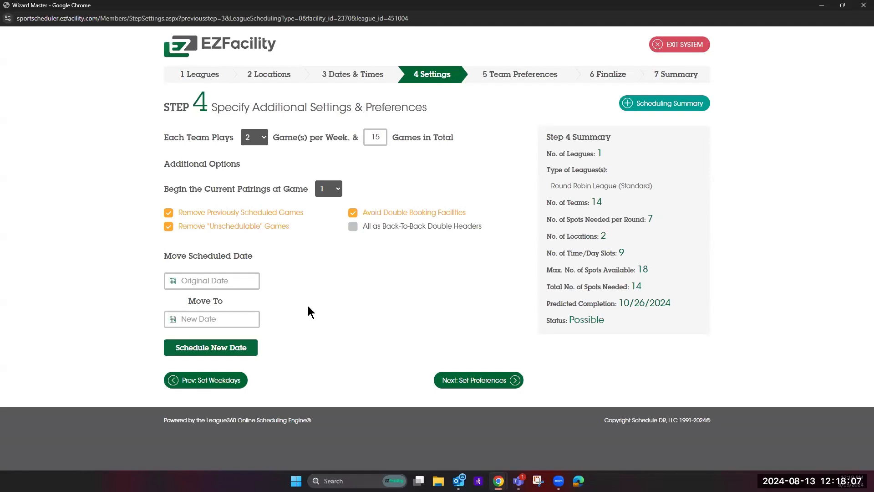
Move the games scheduled on 09/14/2024 to 11/02/2024 and proceed to the team preferences
click(242, 274)
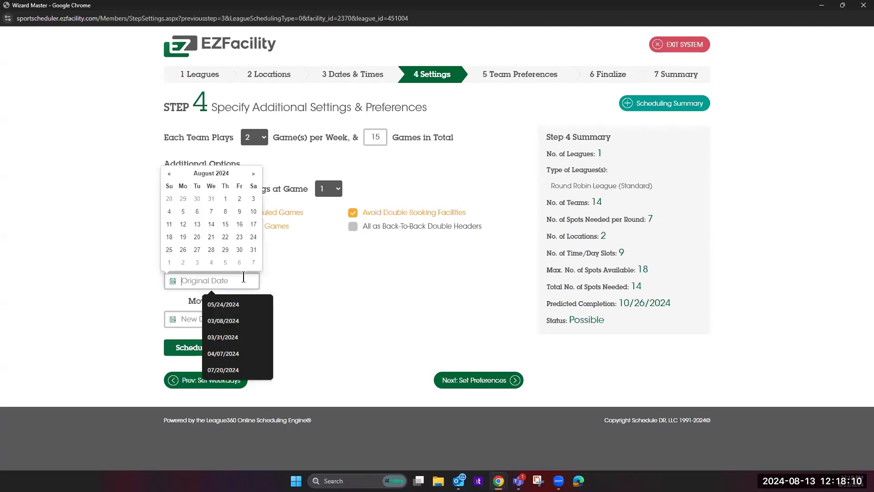
click(253, 173)
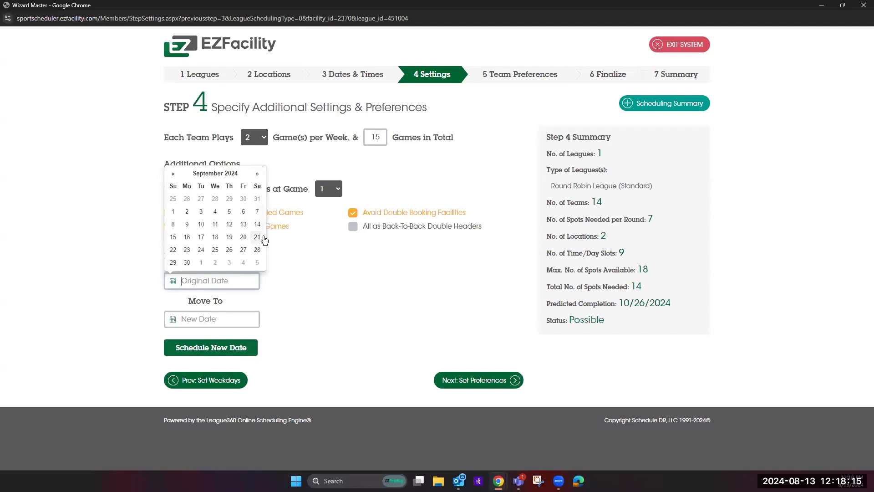
click(258, 224)
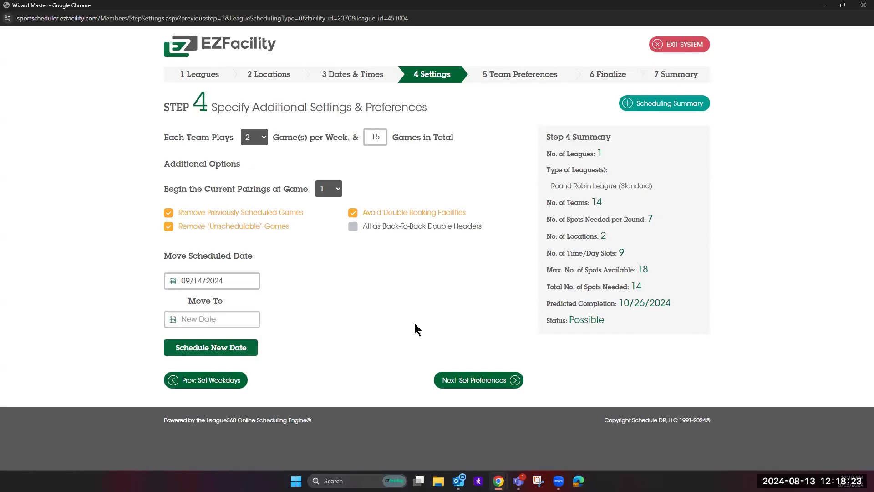
click(223, 318)
click(251, 213)
click(249, 211)
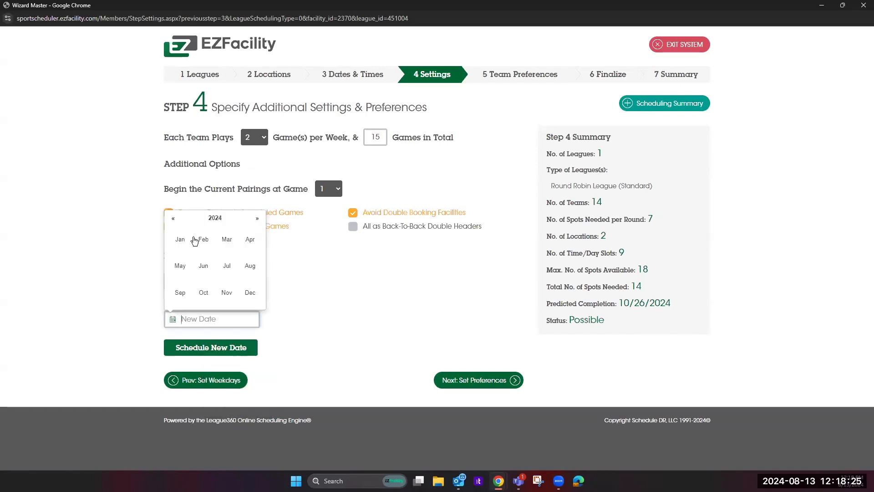
click(210, 297)
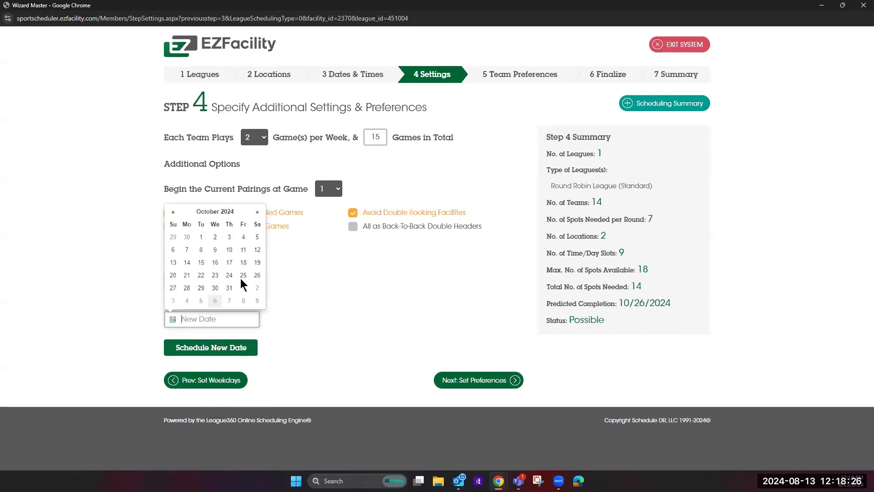
click(257, 212)
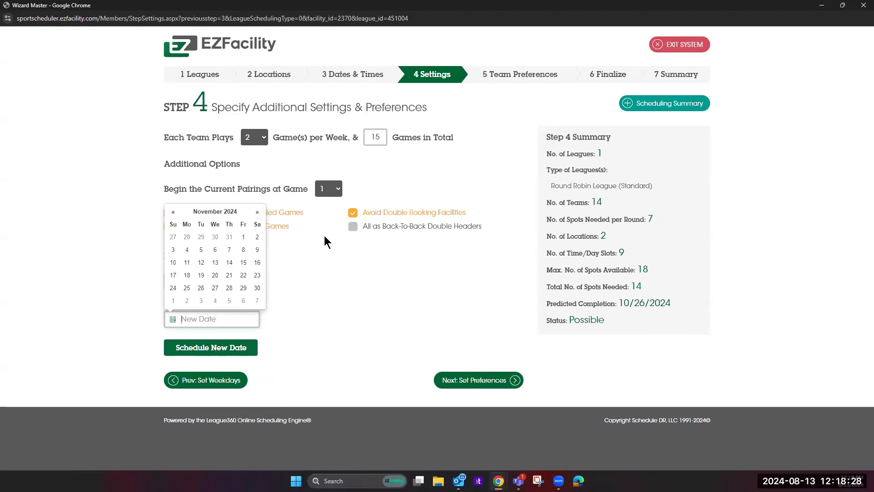
click(257, 238)
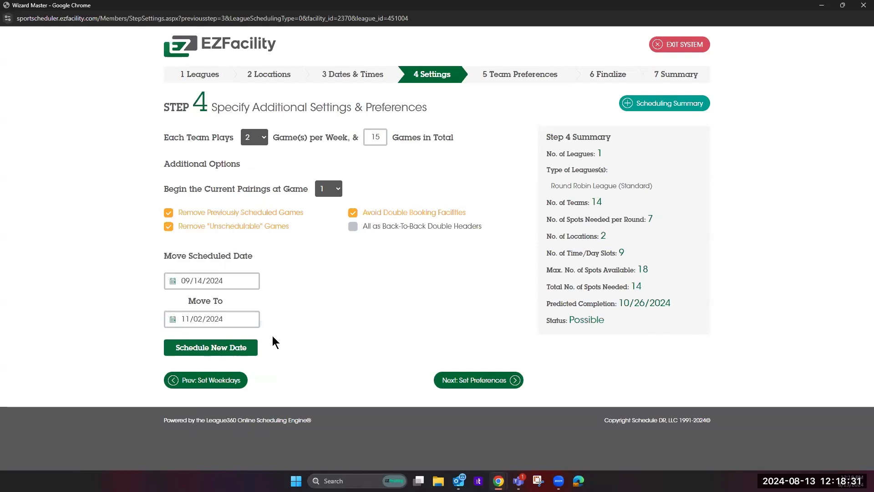
click(238, 347)
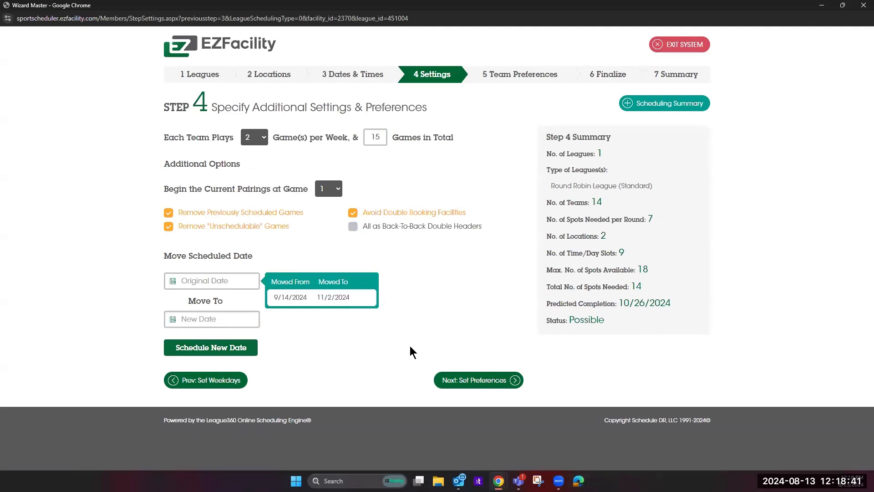
click(477, 382)
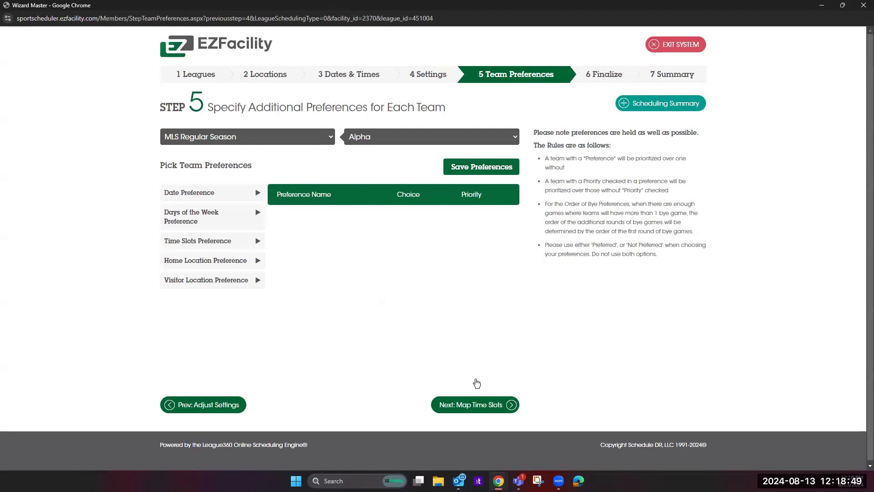
Set team Alpha's time slot preference for 9:00 AM to Preferred
click(193, 215)
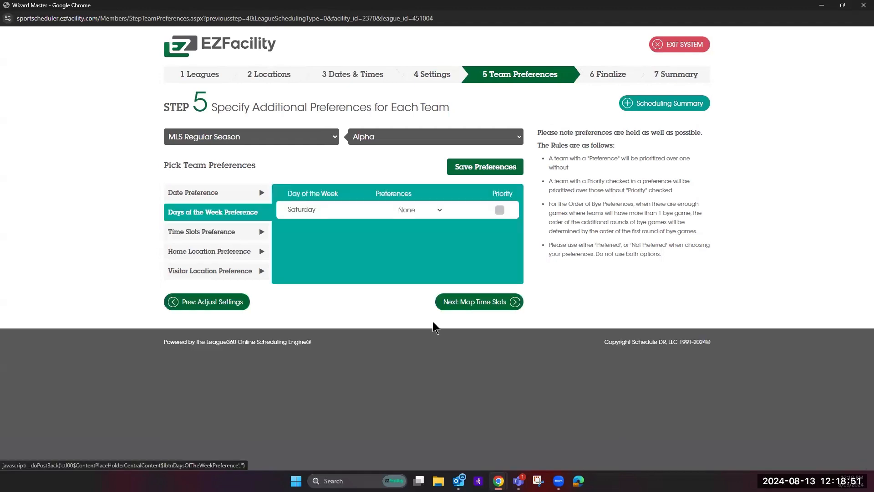
click(231, 234)
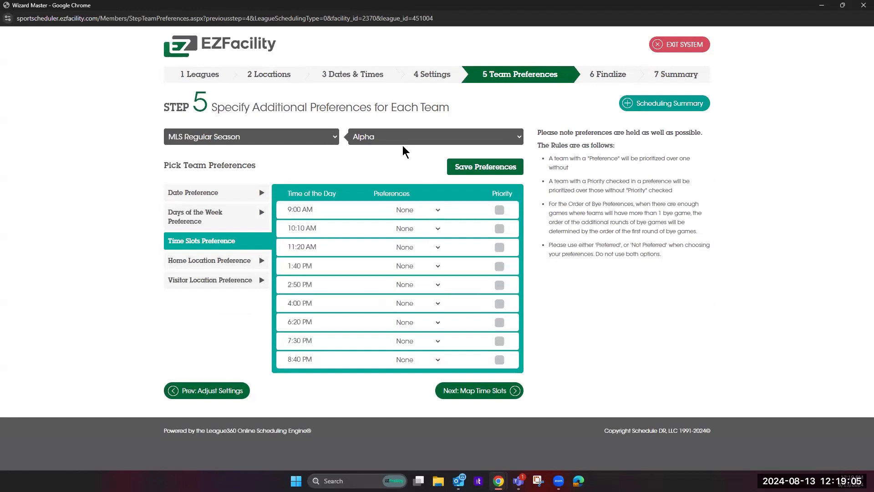
click(376, 143)
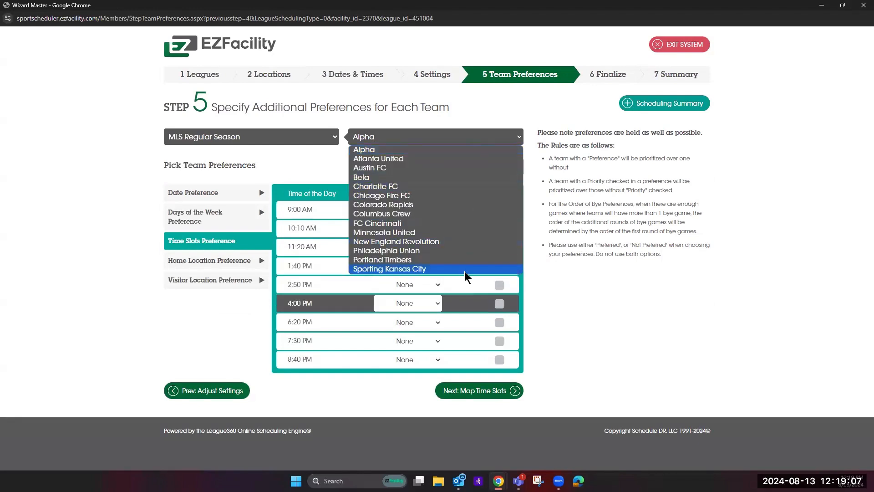
click(456, 147)
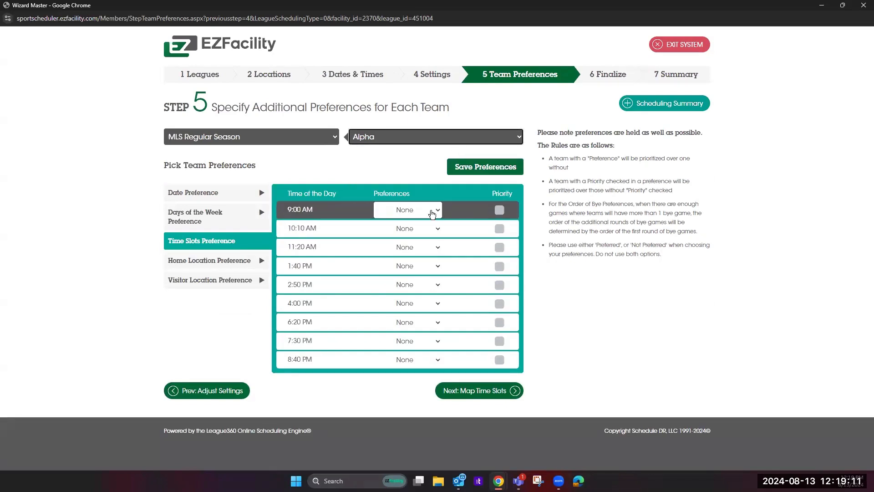
click(423, 209)
click(415, 233)
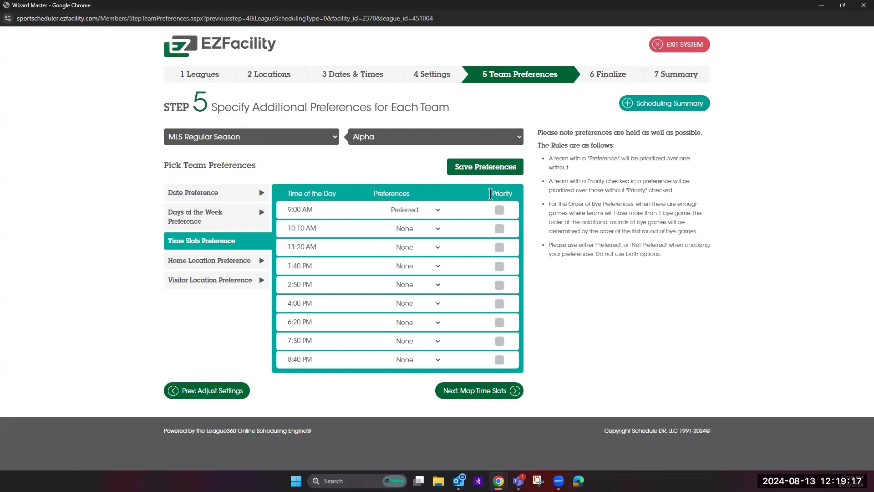
Reset team Alpha's time slot preference for 9:00 AM to None, leaving its priority unchecked
click(430, 211)
click(410, 221)
click(506, 211)
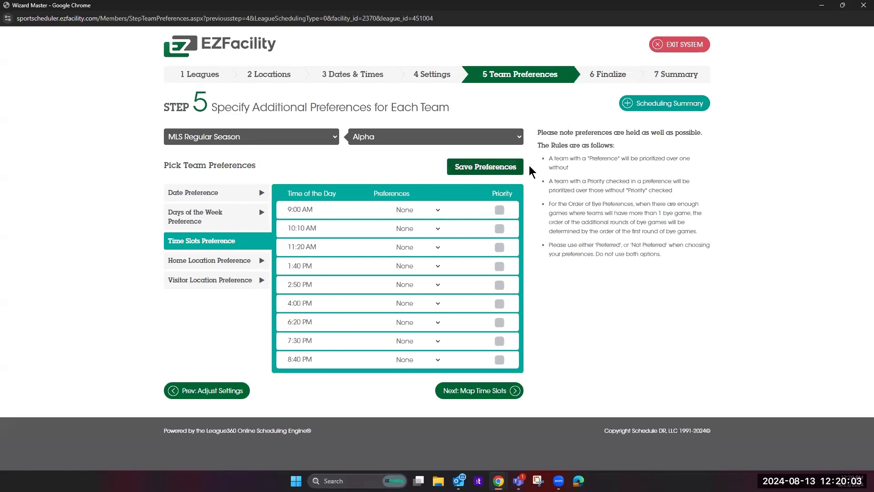
Look through Alpha's date, weekday, time slot and location preference categories, and proceed to the time slot mapping
click(438, 135)
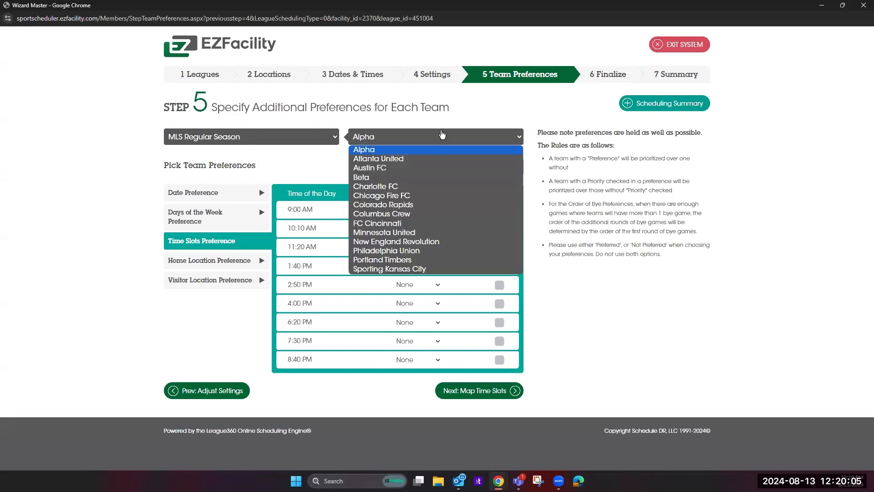
click(320, 152)
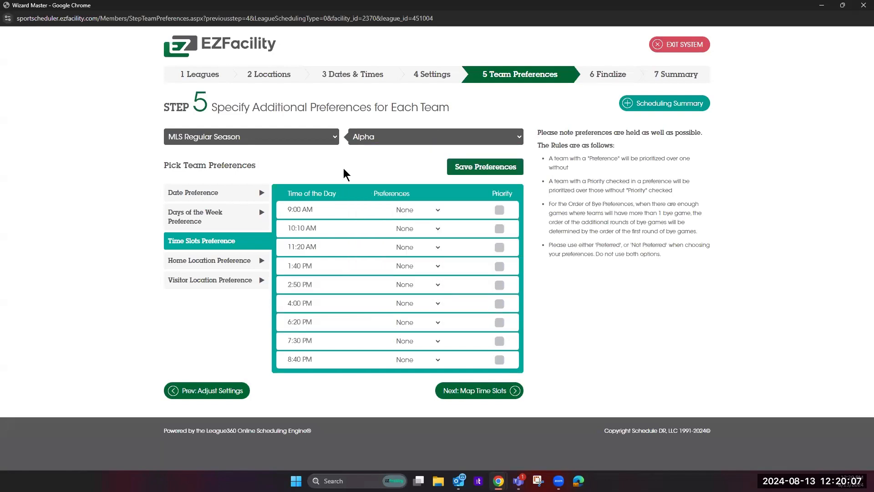
click(183, 193)
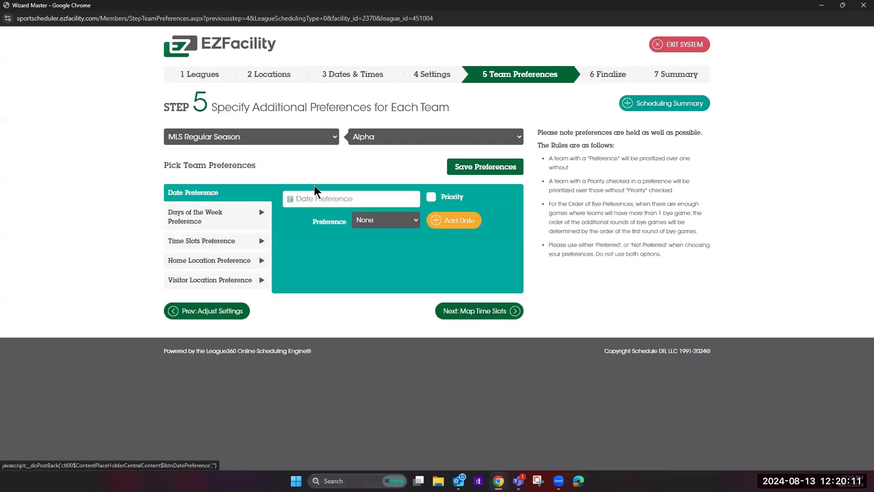
click(199, 222)
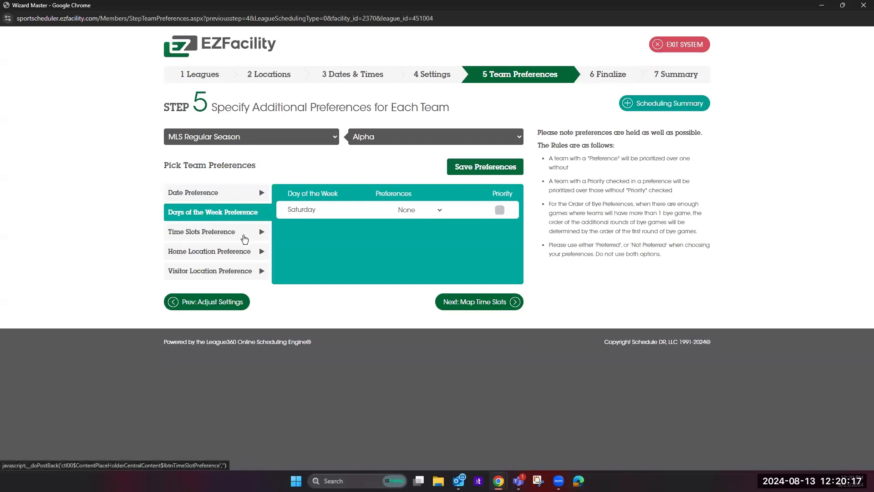
click(245, 237)
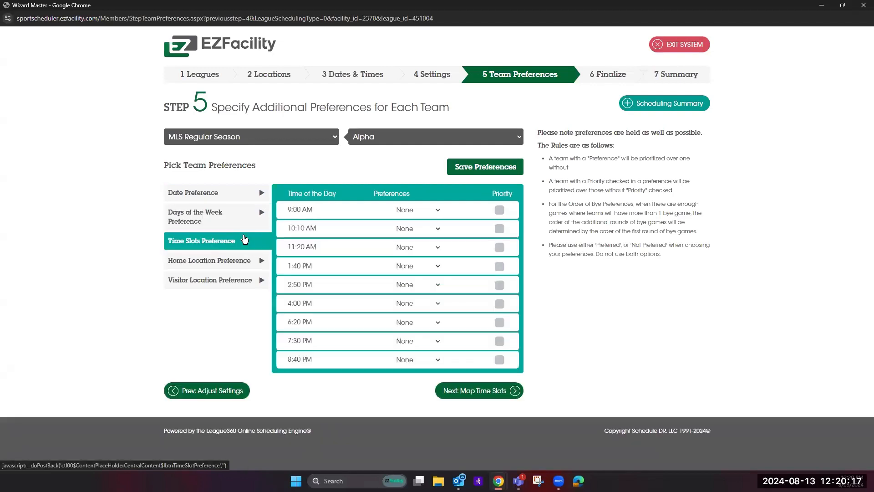
click(235, 264)
click(235, 282)
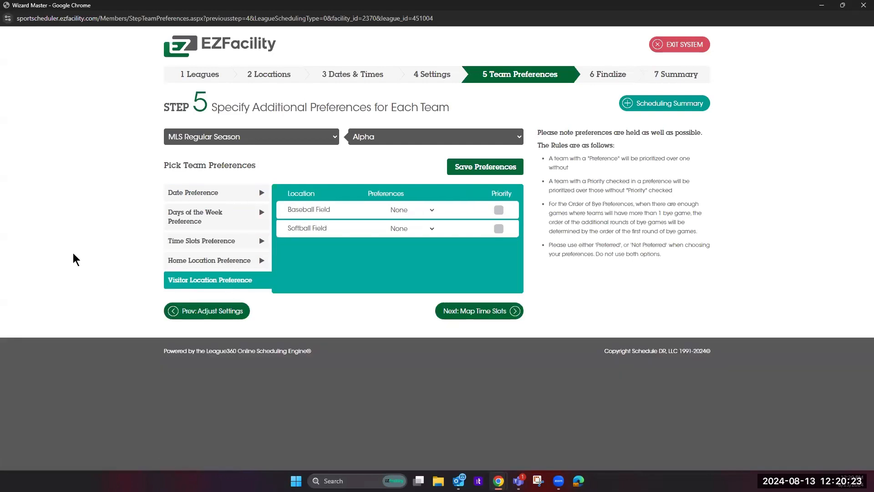
click(472, 315)
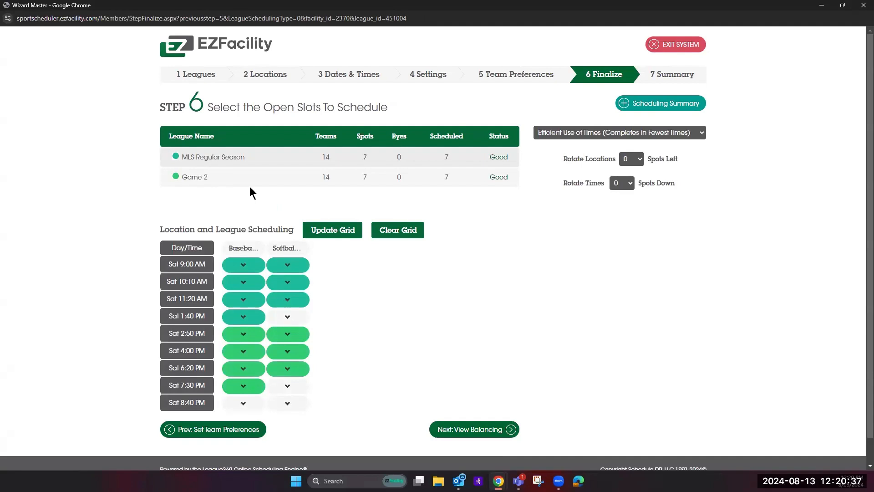
Set the Saturday 1:40 PM slot on the Baseball Field to No League and update the scheduling grid
drag(183, 157, 261, 160)
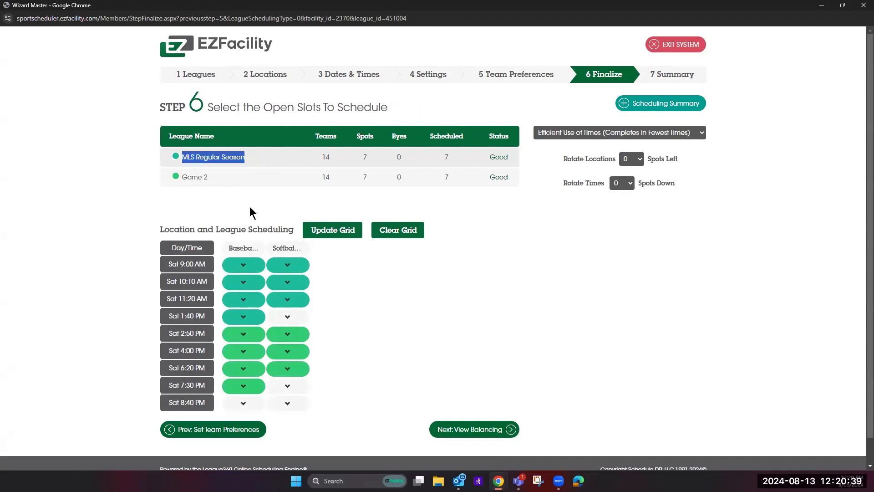
drag(217, 179, 182, 178)
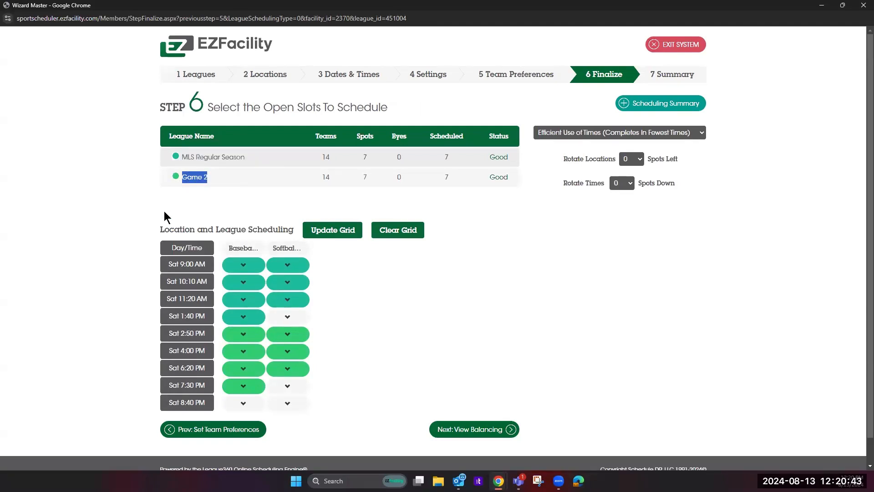
scroll(173, 209, down, 1)
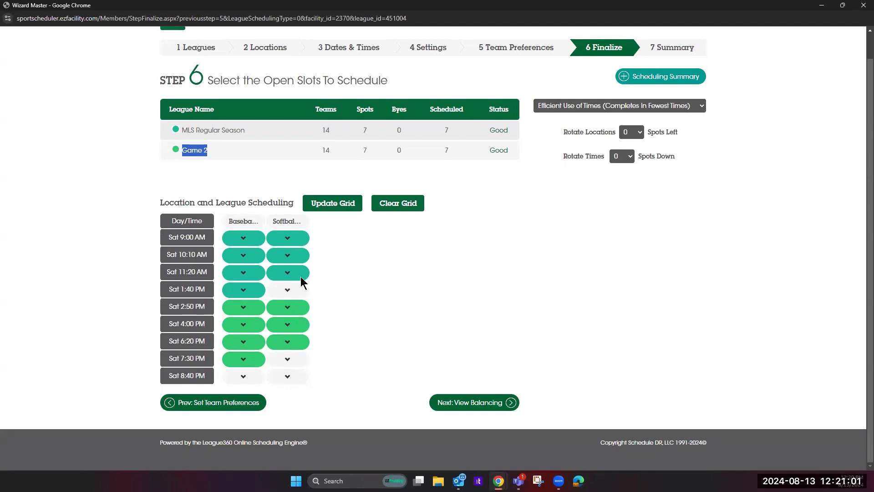
click(242, 290)
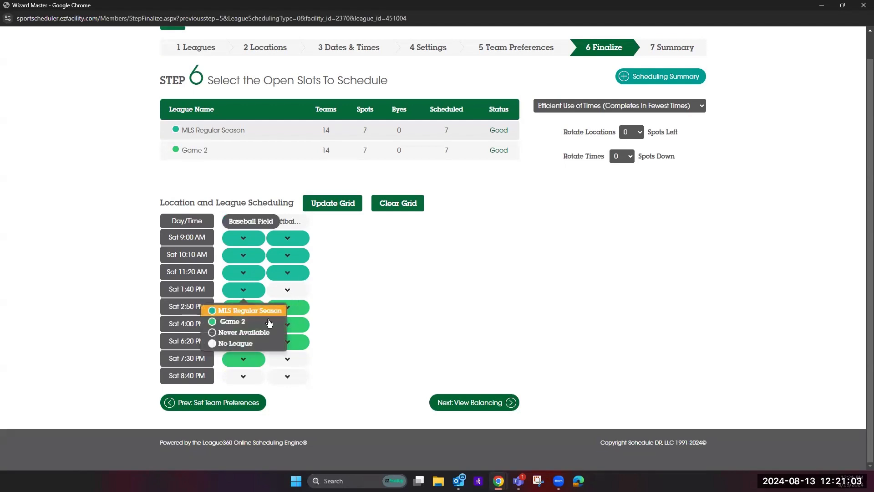
click(241, 344)
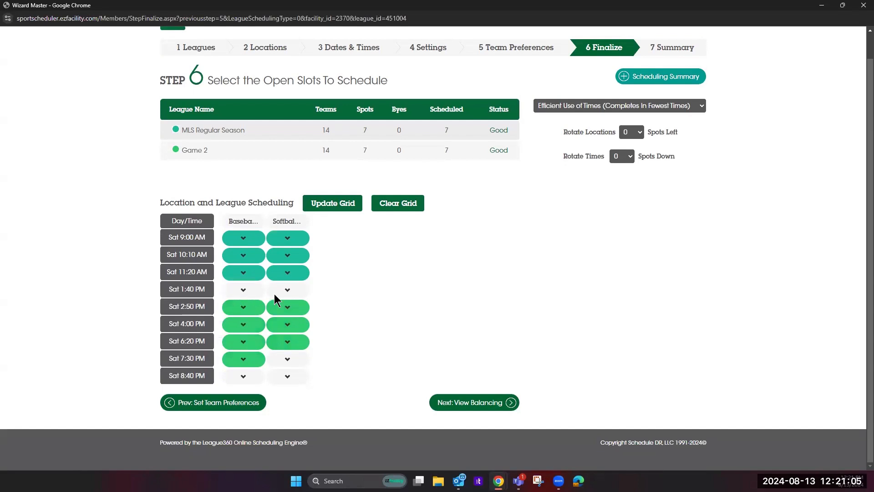
click(337, 208)
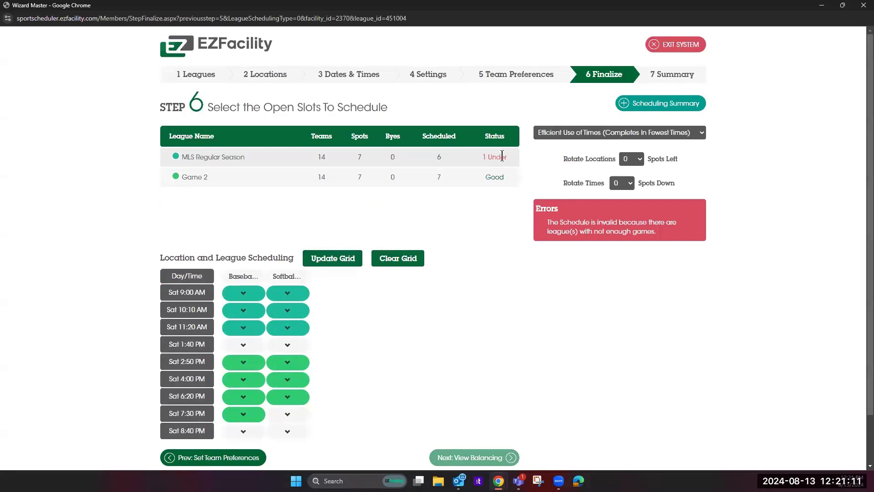
Assign the Saturday 1:40 PM slots on the Baseball Field and Softball Field to MLS Regular Season and update the grid
click(243, 344)
click(249, 365)
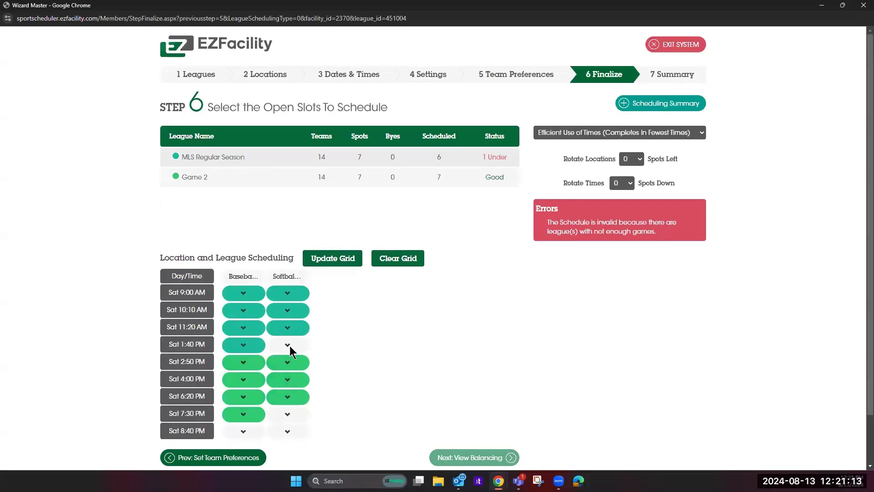
click(288, 345)
click(292, 365)
click(336, 260)
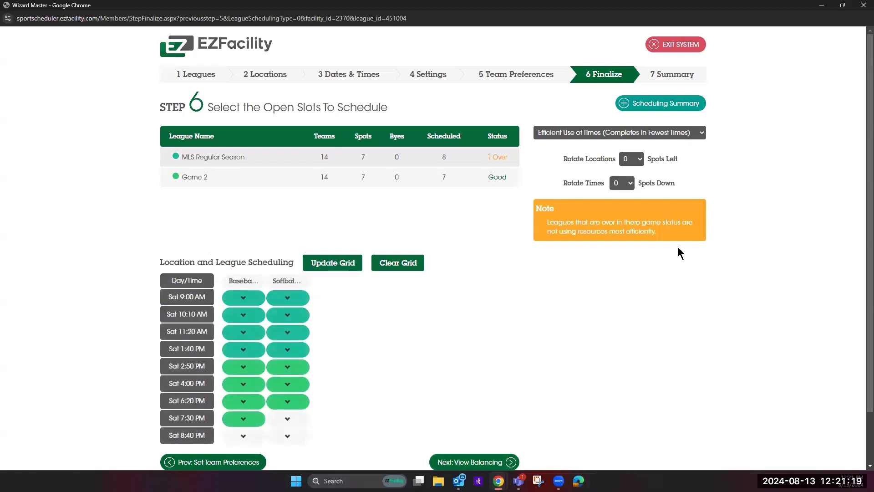
Set the Softball Field's Saturday 1:40 PM slot to No League, update the grid and proceed to the balancing statistics
click(286, 346)
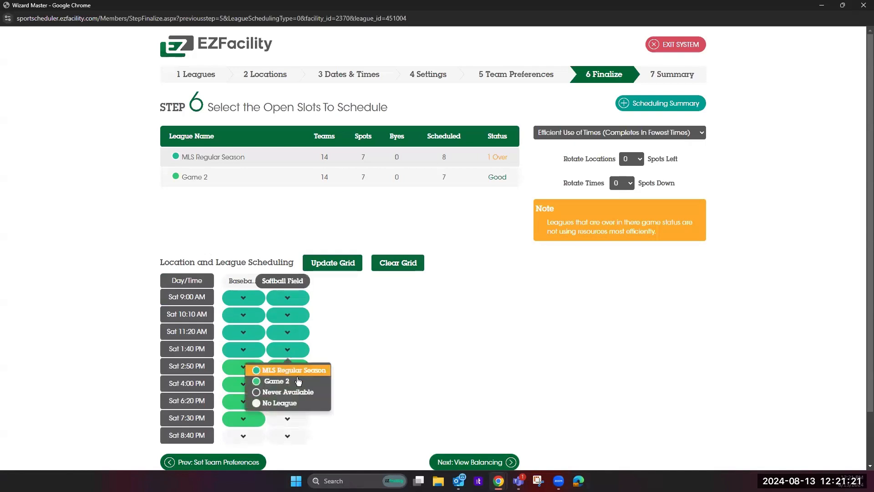
click(293, 404)
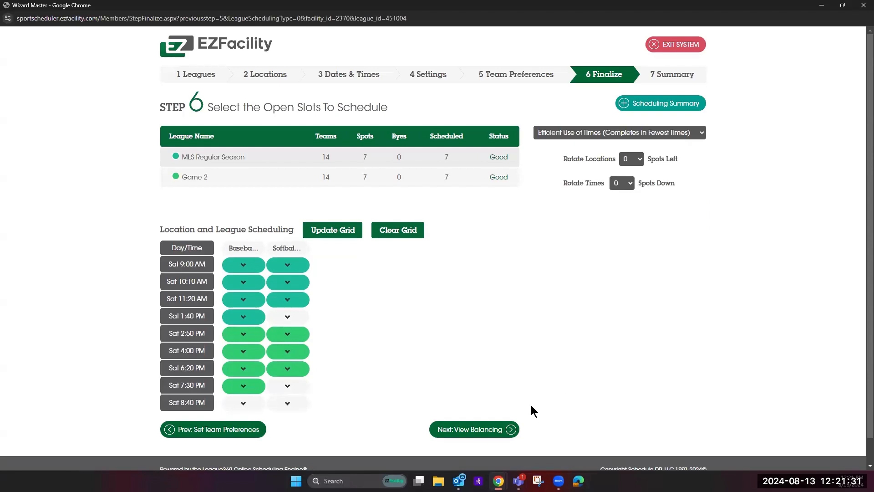
click(471, 430)
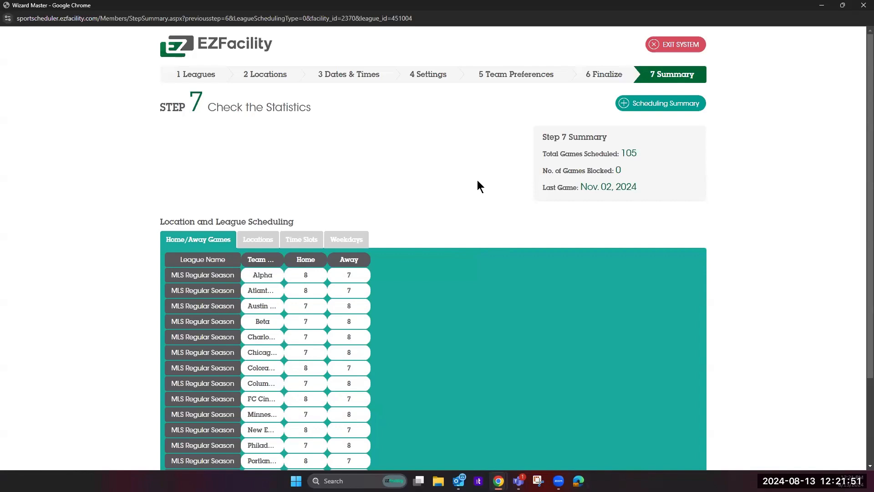
Examine each team's game statistics by home and away games, locations, time slots and weekdays
scroll(477, 179, down, 3)
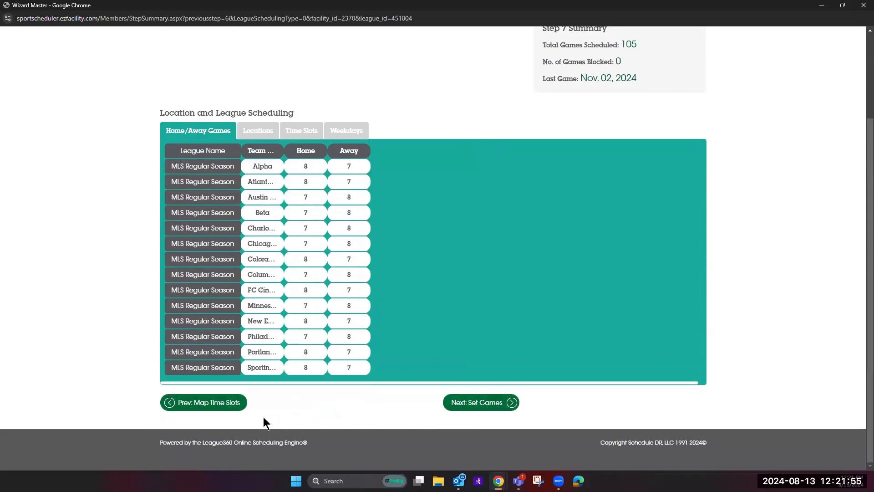
scroll(264, 419, up, 3)
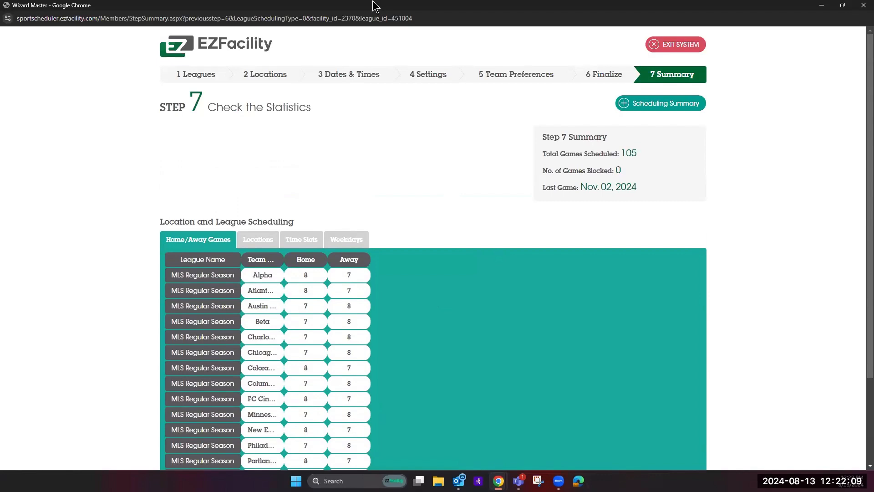
scroll(358, 203, down, 2)
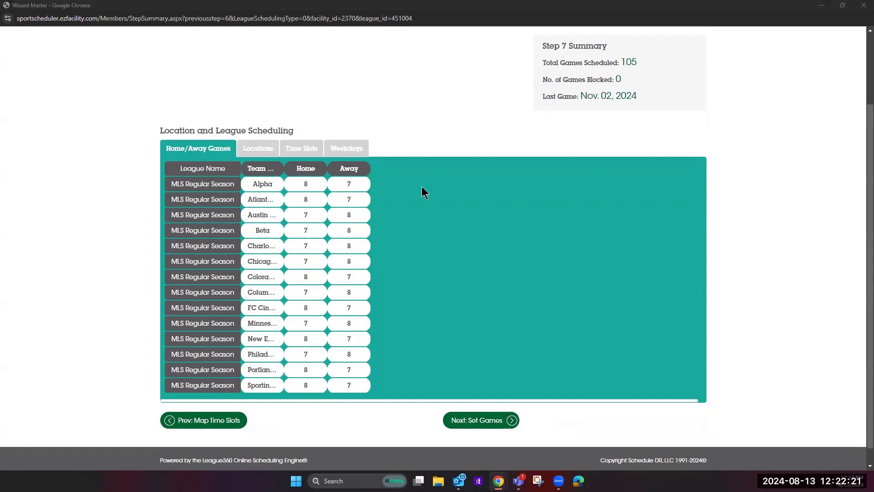
click(258, 148)
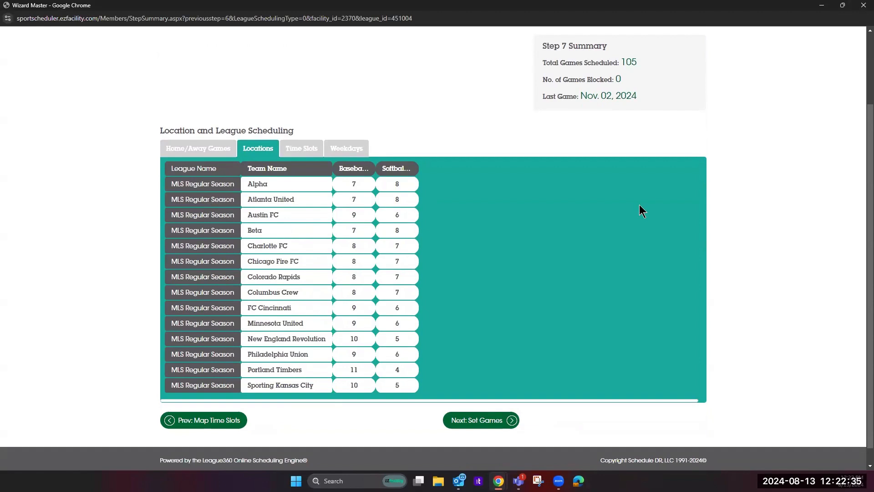
click(298, 148)
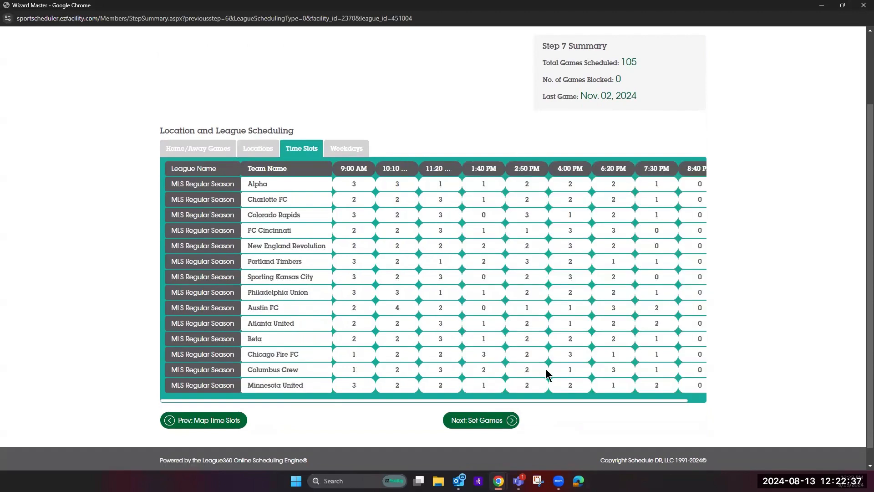
drag(624, 400, 700, 400)
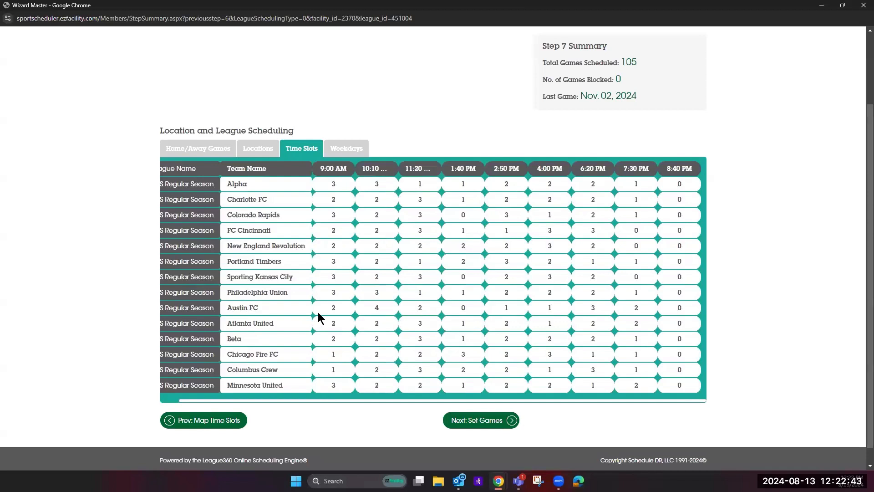
click(346, 148)
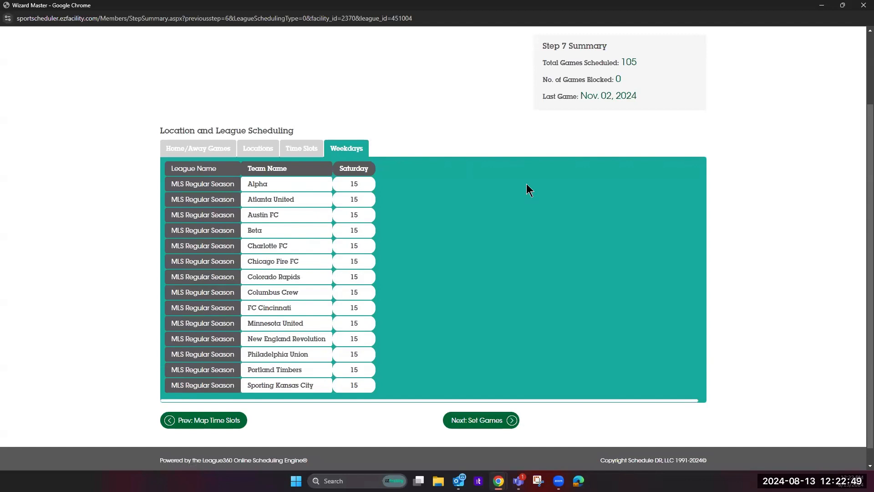
Set the games to create the league schedule, and close the completed wizard session
click(472, 423)
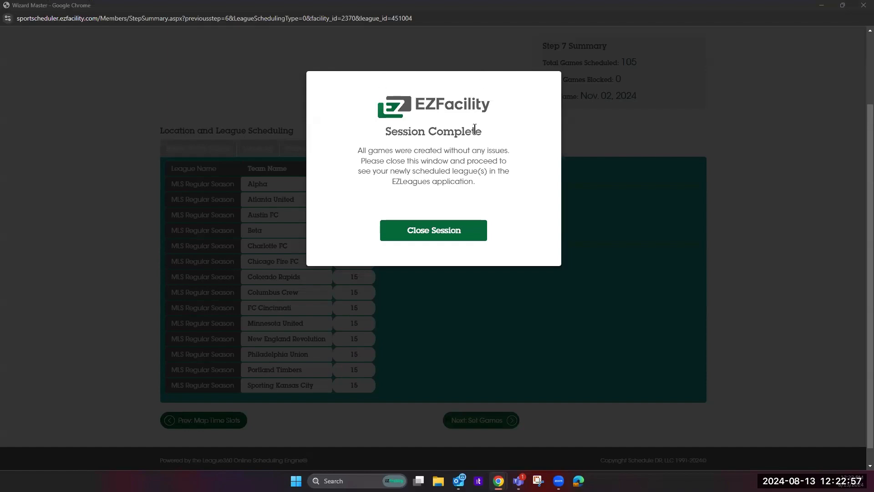
drag(357, 151, 494, 142)
click(521, 146)
drag(358, 151, 504, 151)
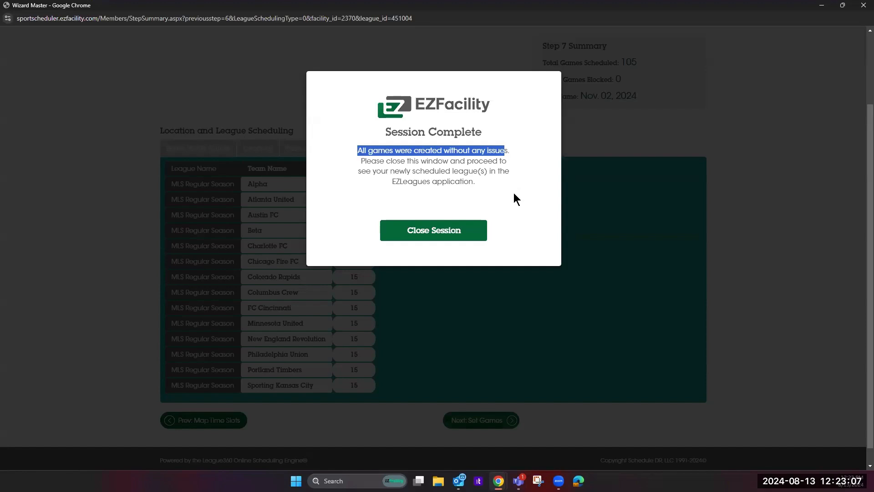
click(428, 240)
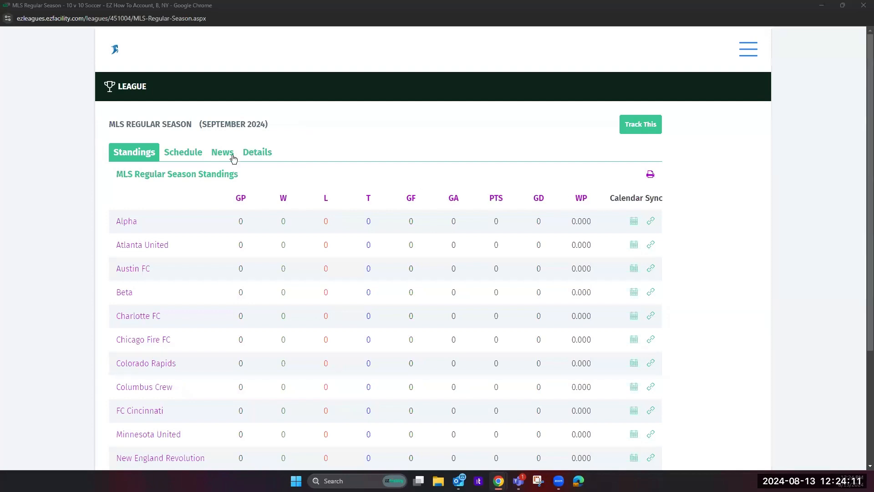
View the full game schedule on the public MLS Regular Season league page
click(187, 153)
scroll(89, 155, down, 2)
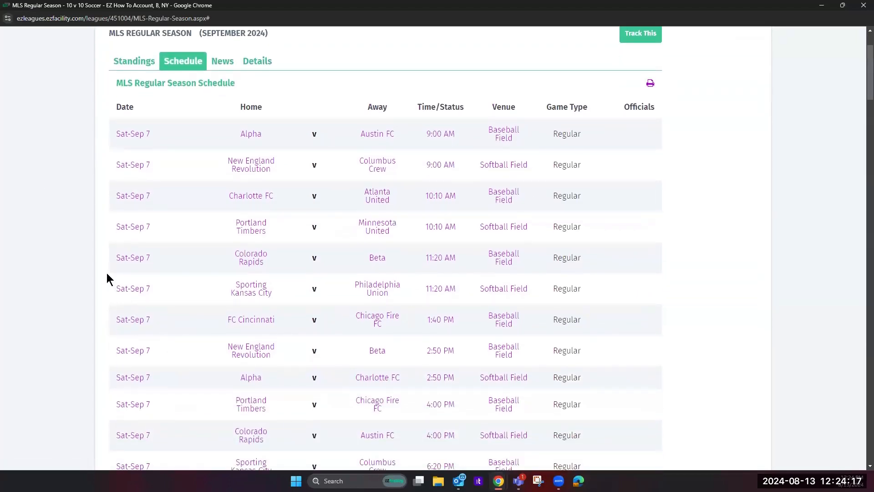
scroll(111, 273, up, 2)
Open team Alpha's page from the schedule, examine its games and roster, and return to the MLS Regular Season page
click(251, 226)
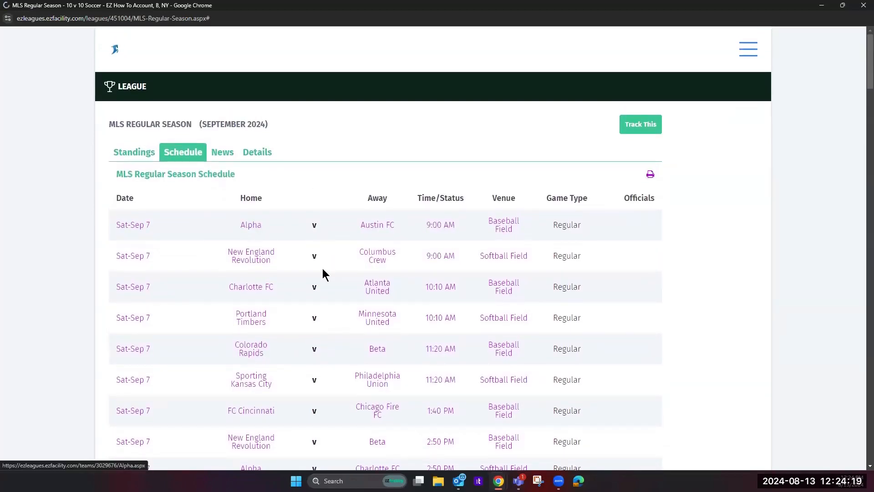
scroll(216, 284, down, 2)
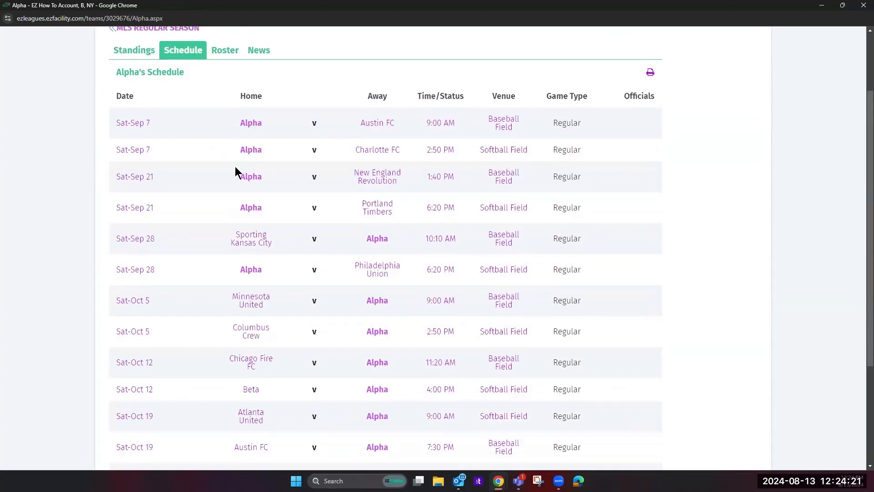
scroll(173, 389, down, 3)
scroll(178, 409, up, 5)
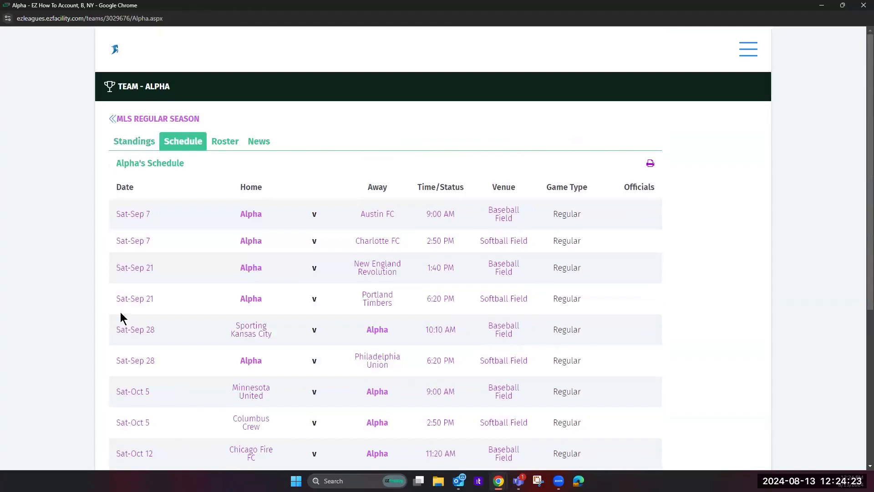
click(230, 143)
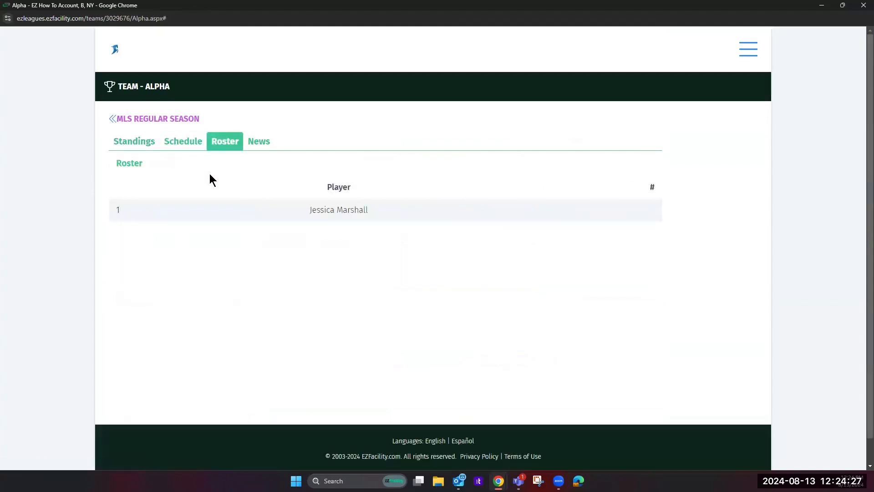
click(116, 122)
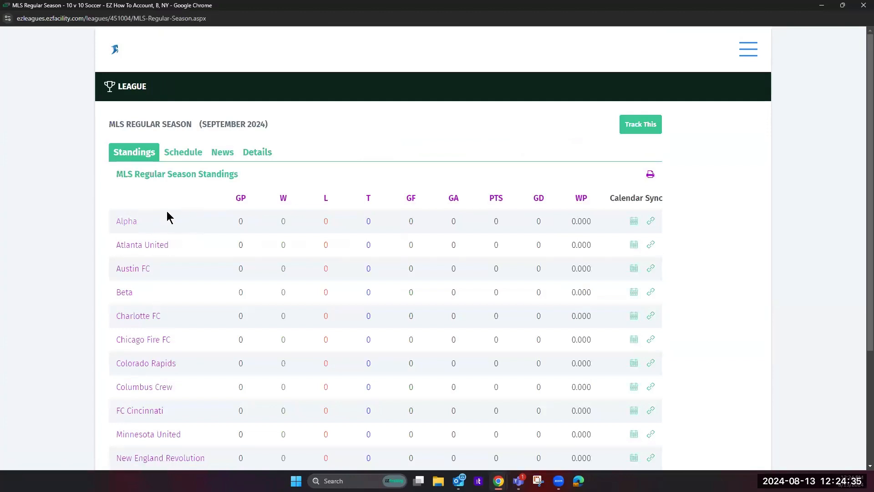
View the news and league details on the public MLS Regular Season page, and close the public site window
click(225, 152)
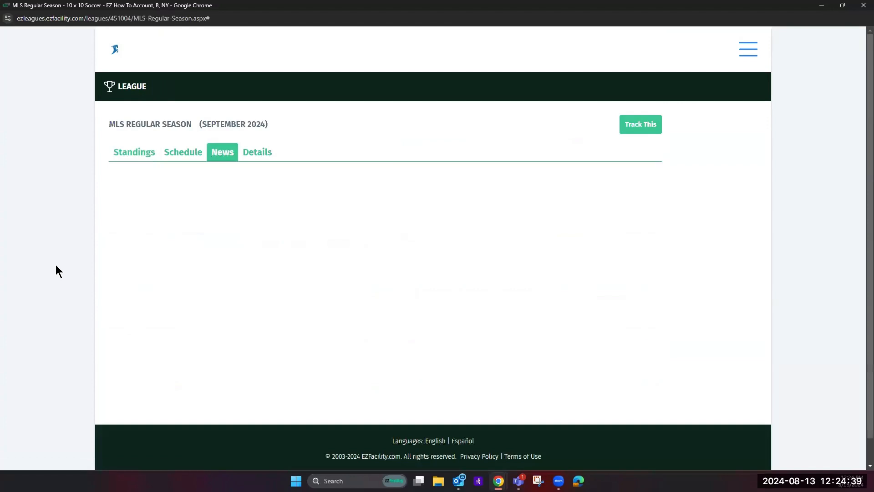
click(260, 152)
scroll(330, 118, down, 1)
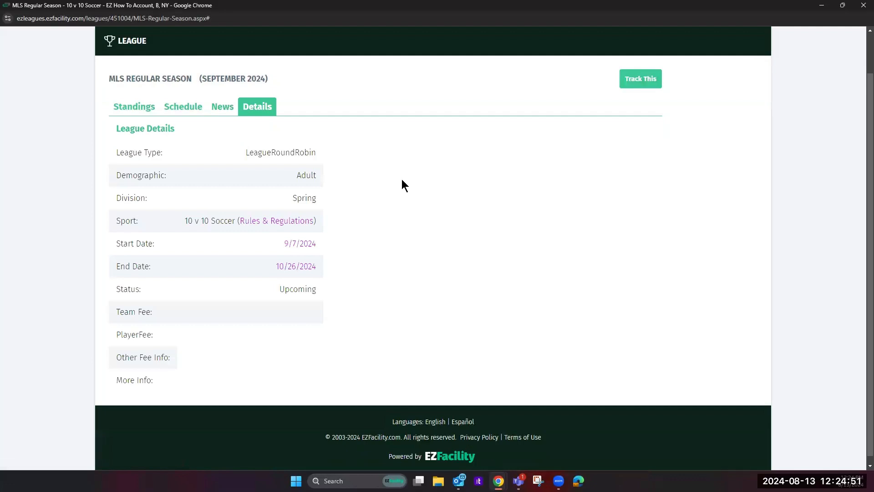
click(863, 6)
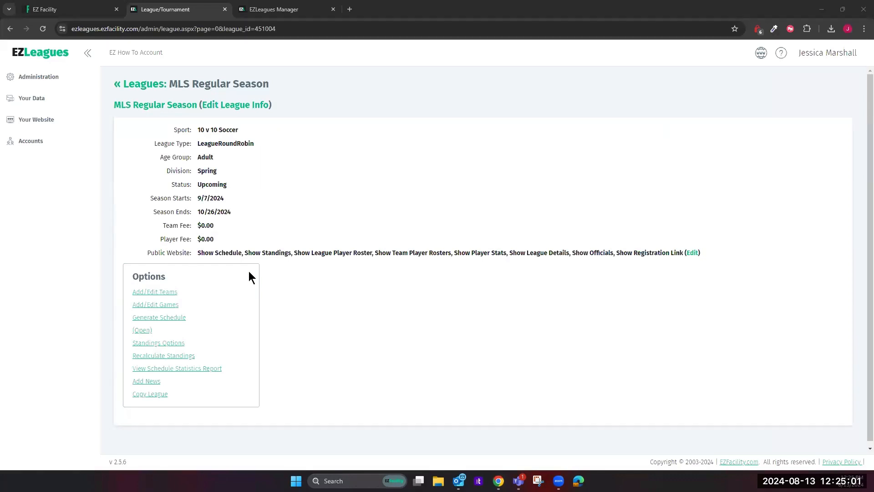
Open the league's public website display options for editing, review the roster, stats, details, officials and registration settings, and close them
click(693, 253)
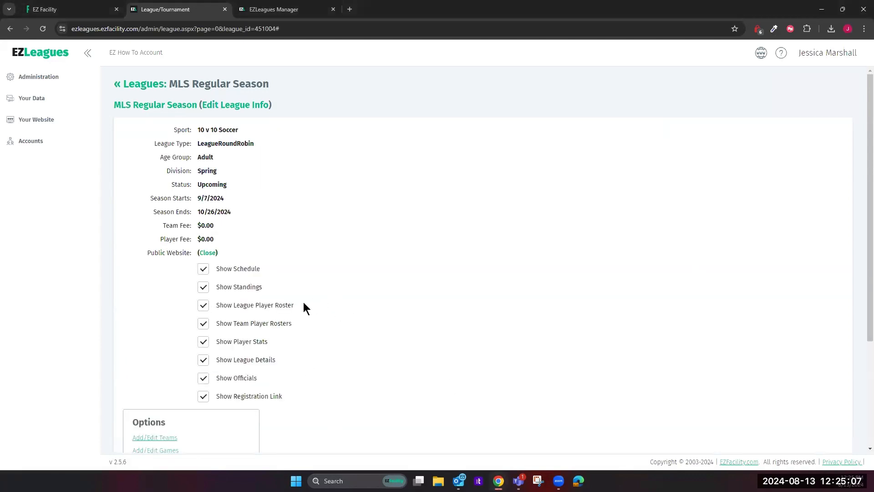
drag(215, 305, 283, 397)
click(292, 349)
drag(234, 324, 284, 397)
click(310, 364)
click(207, 253)
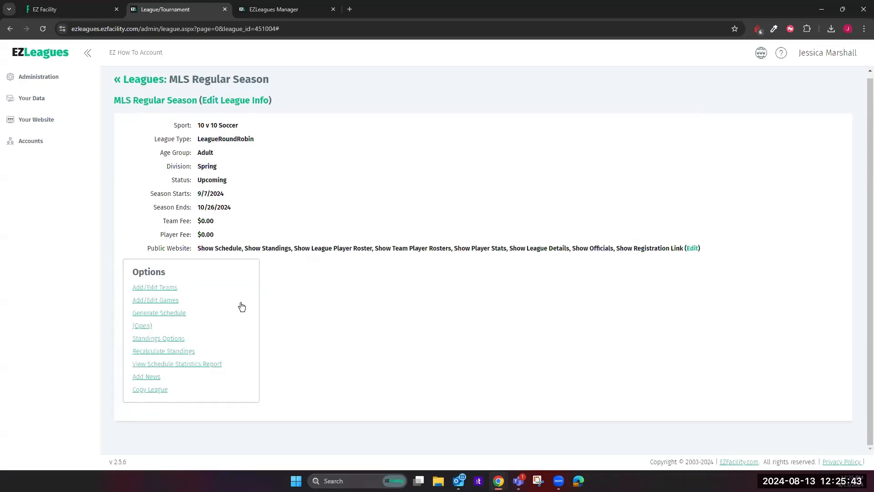
Review the league's team list, open team Alpha's edit page with its roster, and return to the MLS Regular Season league page
click(160, 288)
scroll(350, 289, down, 2)
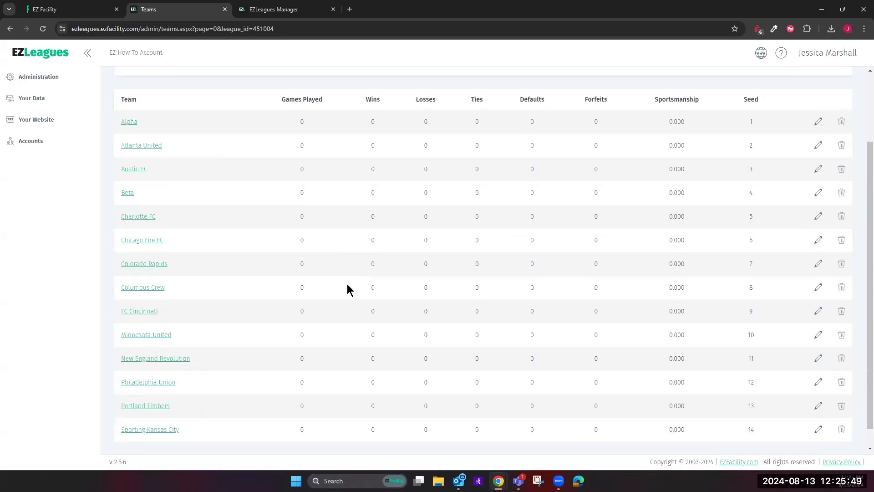
scroll(337, 282, down, 1)
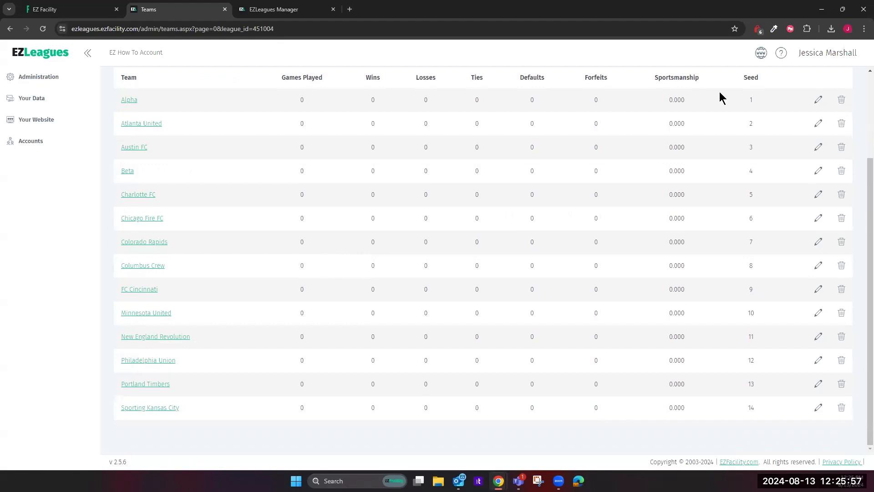
click(819, 101)
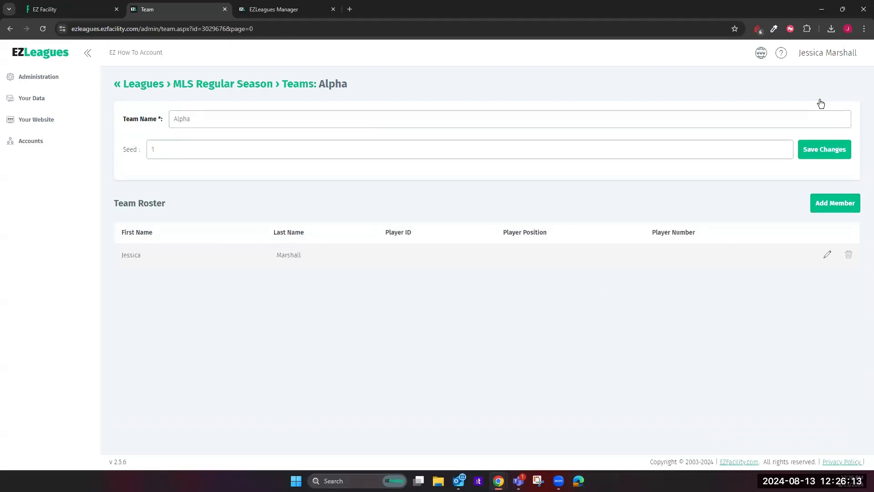
click(211, 86)
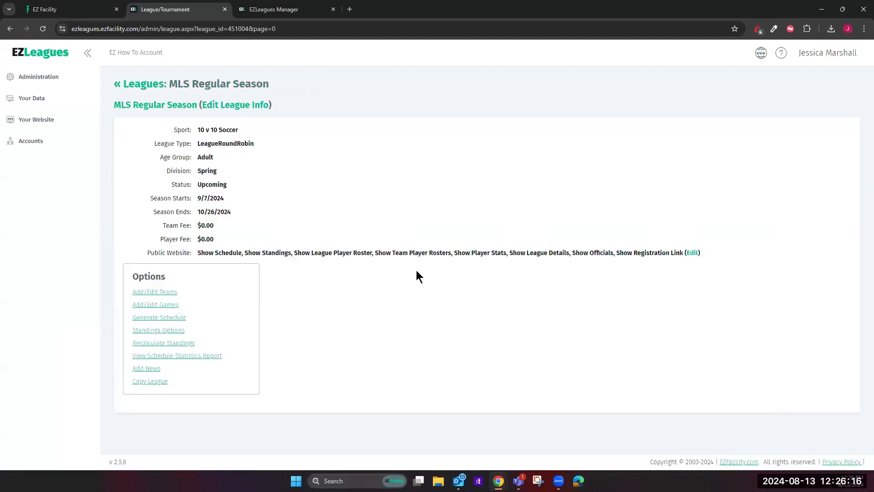
Open the league's games list and begin adding a new game with the game type Postseason
click(176, 306)
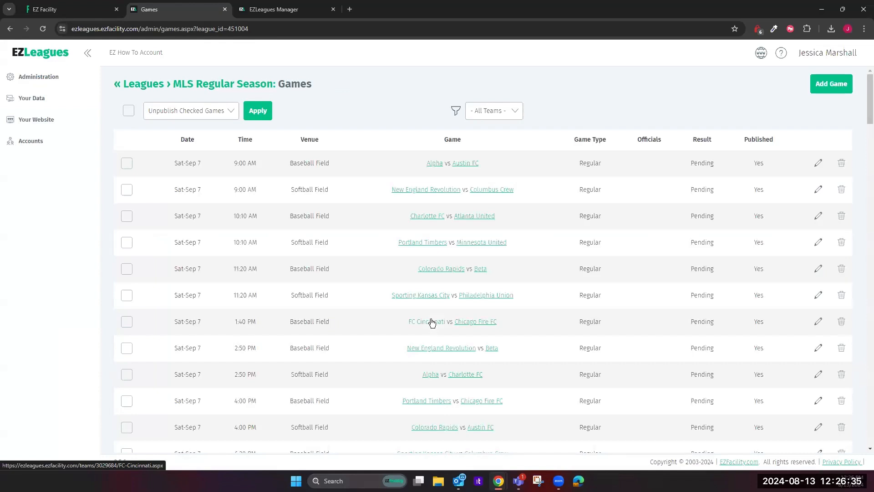
click(840, 86)
click(165, 213)
click(166, 281)
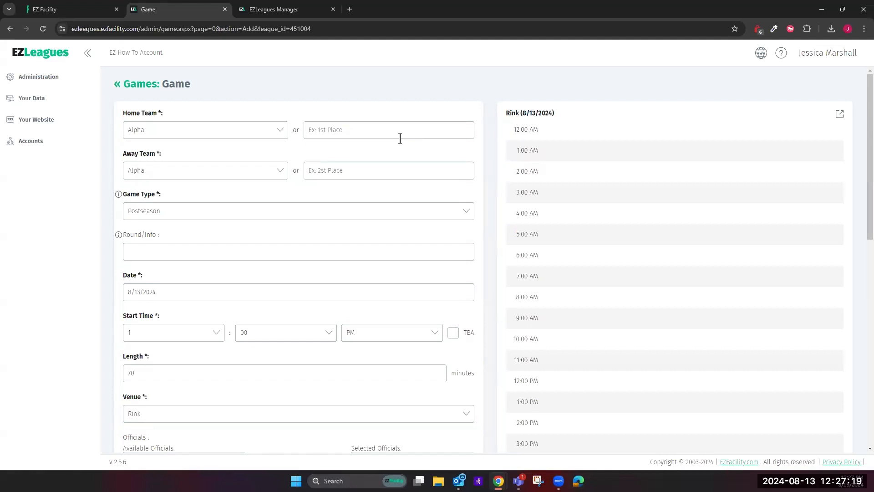
Examine the new game form's date, start time, length, venue, officials, score, participation and locker room fields
scroll(398, 134, down, 1)
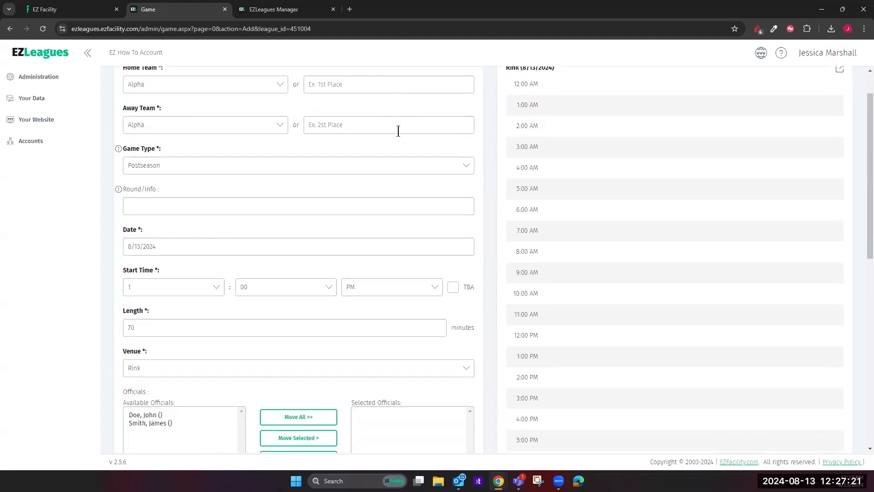
scroll(281, 211, down, 1)
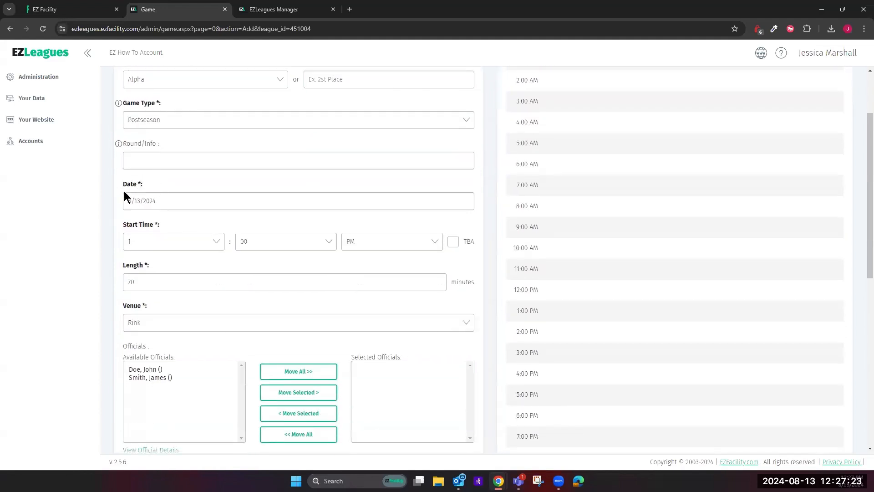
scroll(205, 156, down, 2)
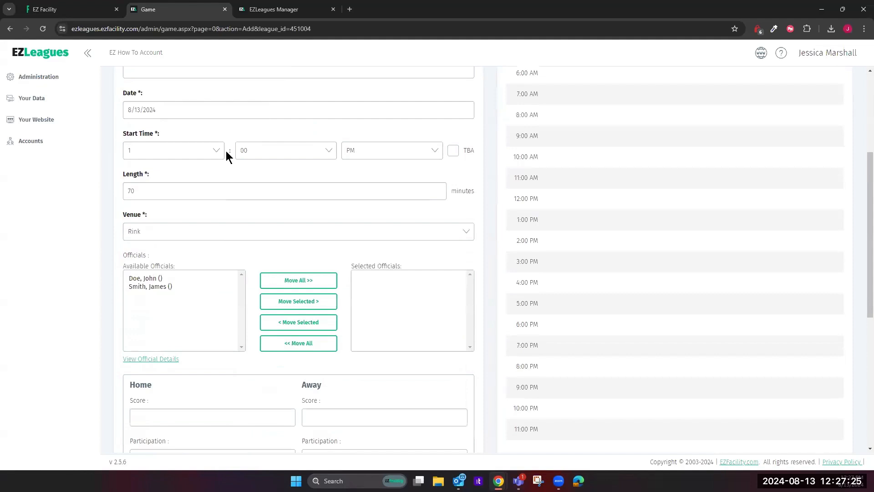
click(161, 183)
scroll(276, 190, down, 1)
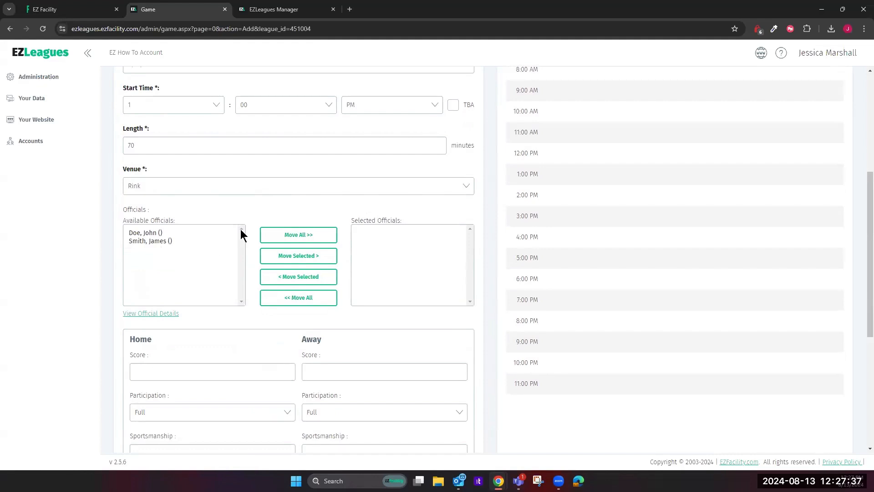
scroll(241, 237, down, 2)
scroll(331, 339, down, 2)
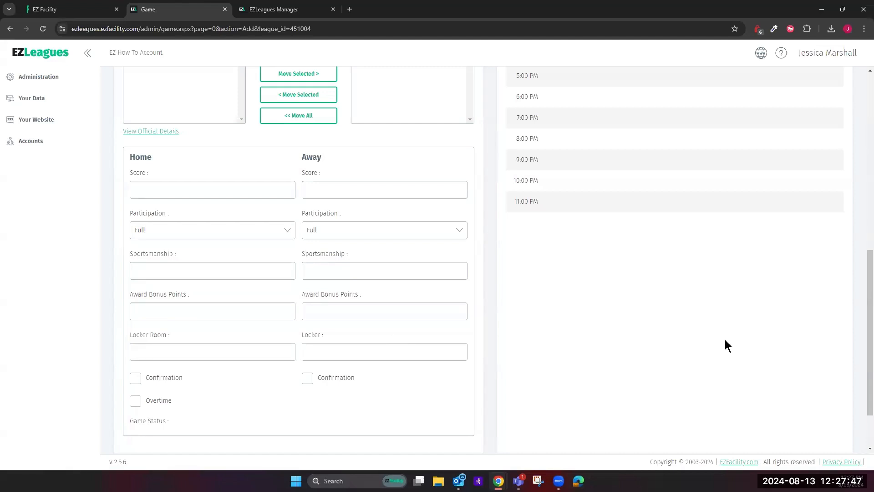
scroll(725, 340, up, 5)
scroll(641, 203, up, 2)
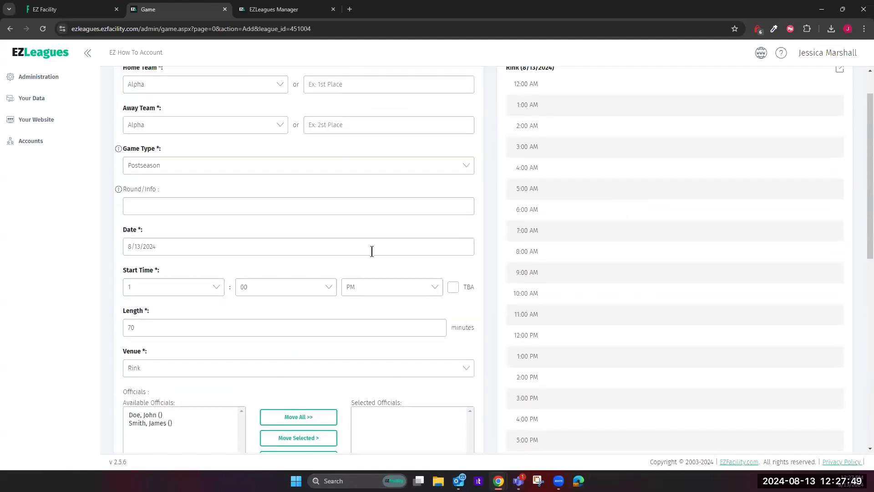
Set the new game's date to September 14, 2024 and check the Rink's schedule for that day
click(185, 248)
click(245, 267)
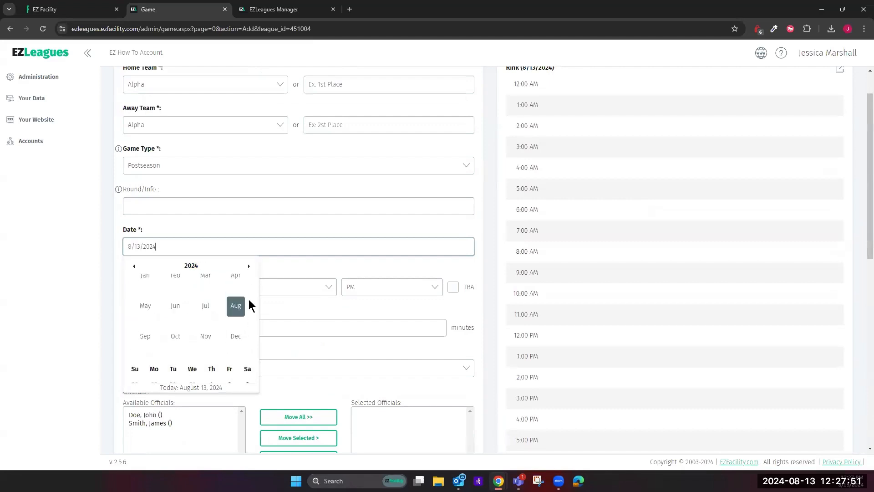
click(147, 362)
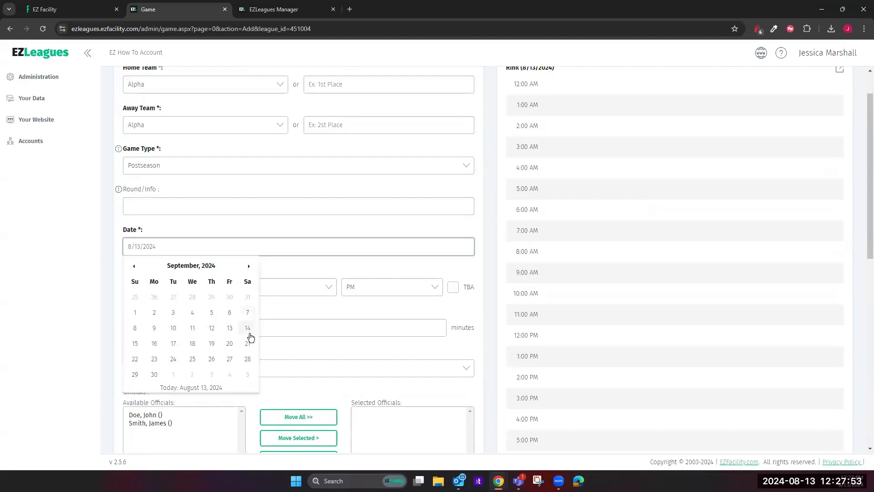
click(248, 327)
scroll(622, 182, down, 3)
scroll(638, 136, down, 3)
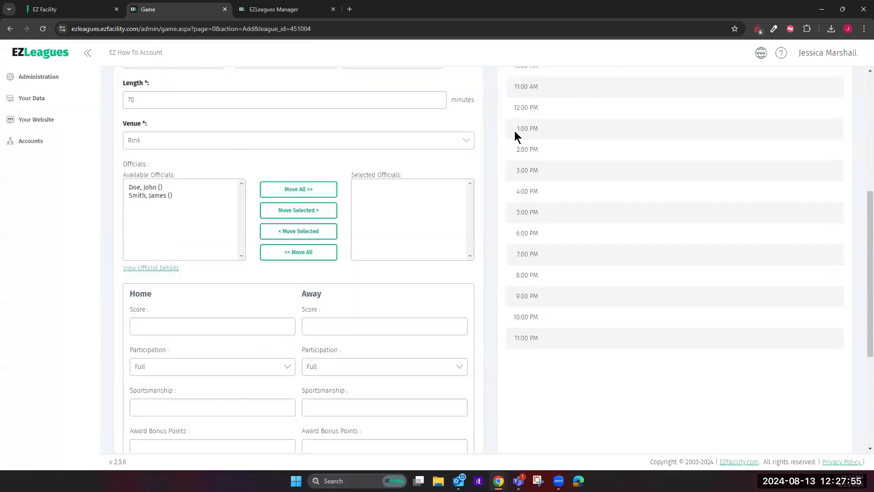
Change the new game's date to September 21, 2024
scroll(364, 146, up, 4)
scroll(174, 156, up, 2)
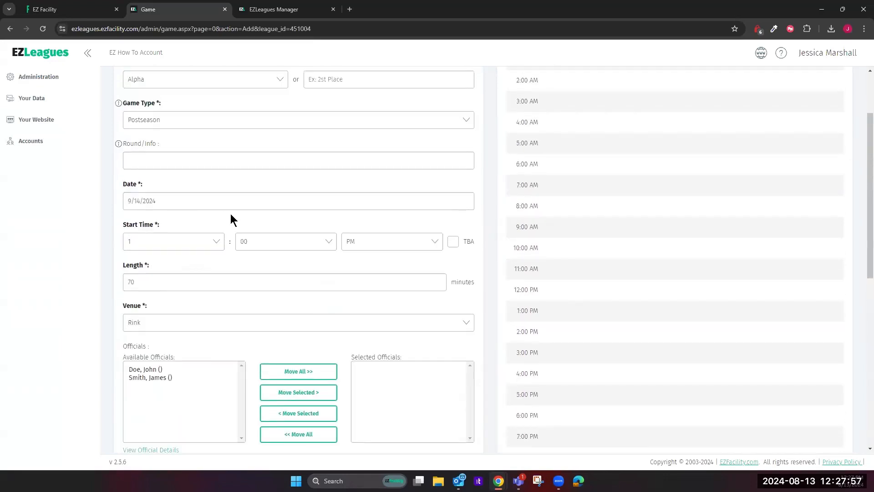
click(256, 199)
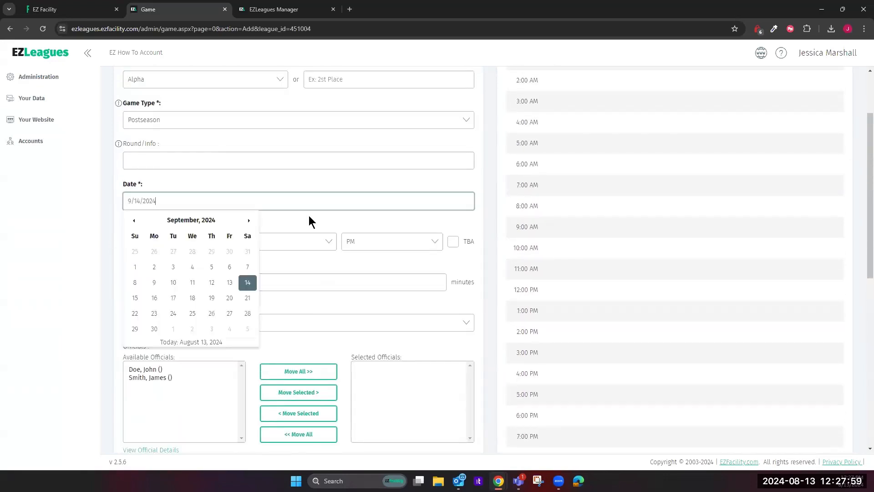
click(248, 302)
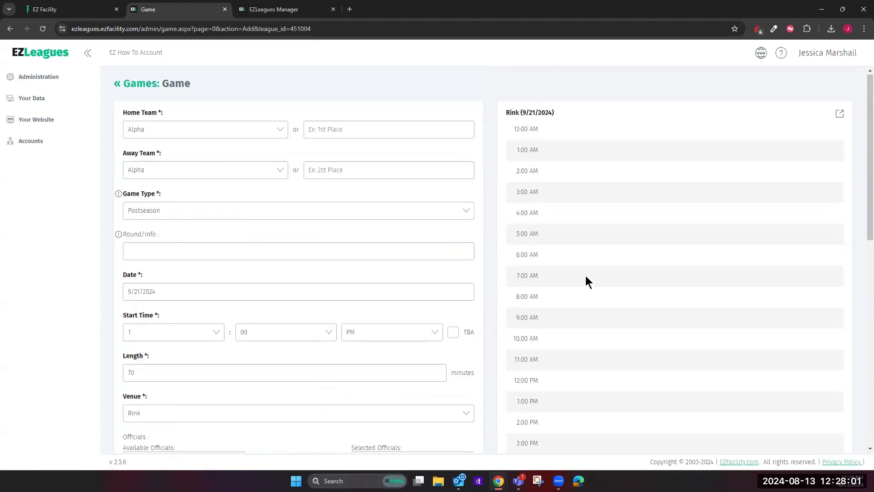
Set the new game's venue to Baseball Field, review that venue's day schedule, and return to the games list without saving
scroll(583, 277, down, 7)
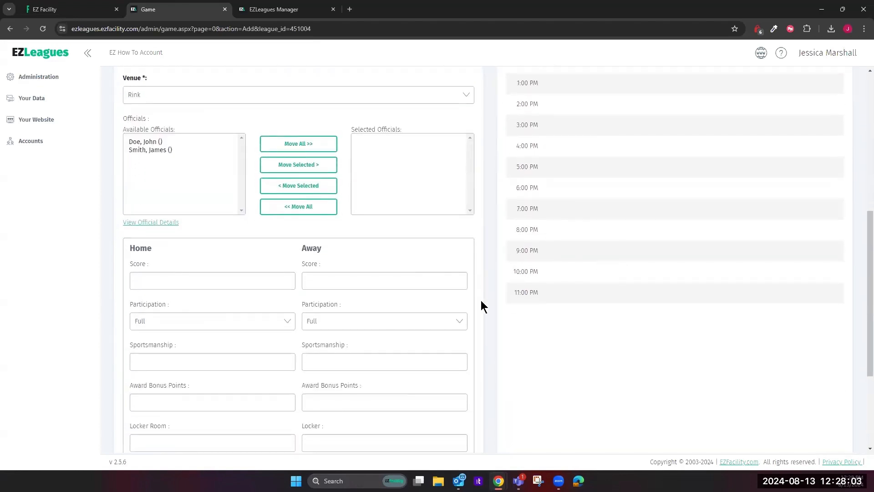
click(464, 98)
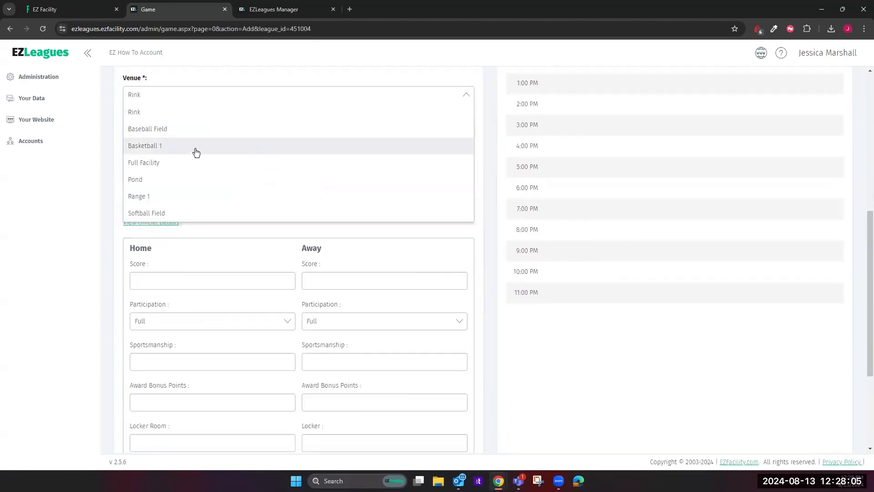
click(192, 132)
scroll(685, 294, down, 3)
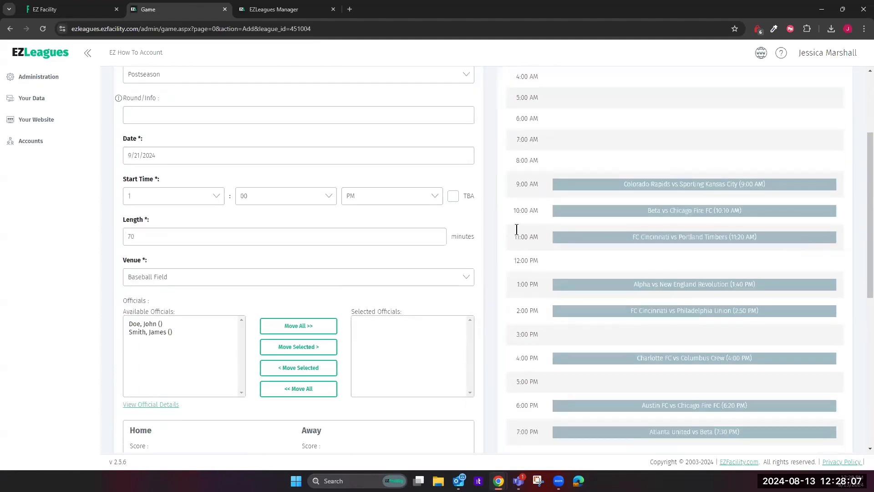
scroll(679, 209, down, 2)
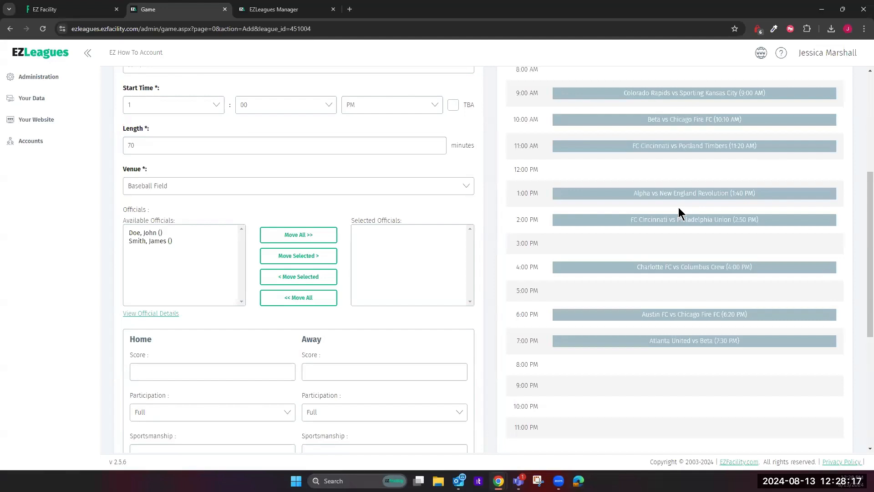
scroll(678, 212, up, 5)
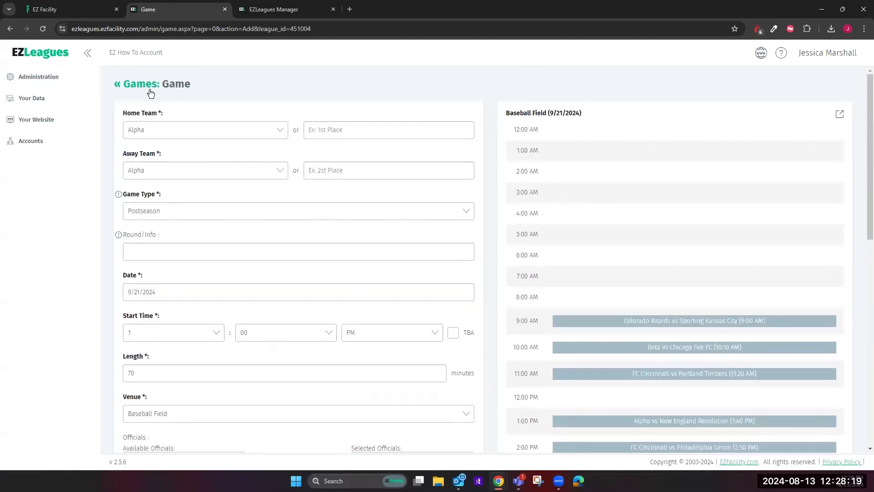
click(148, 85)
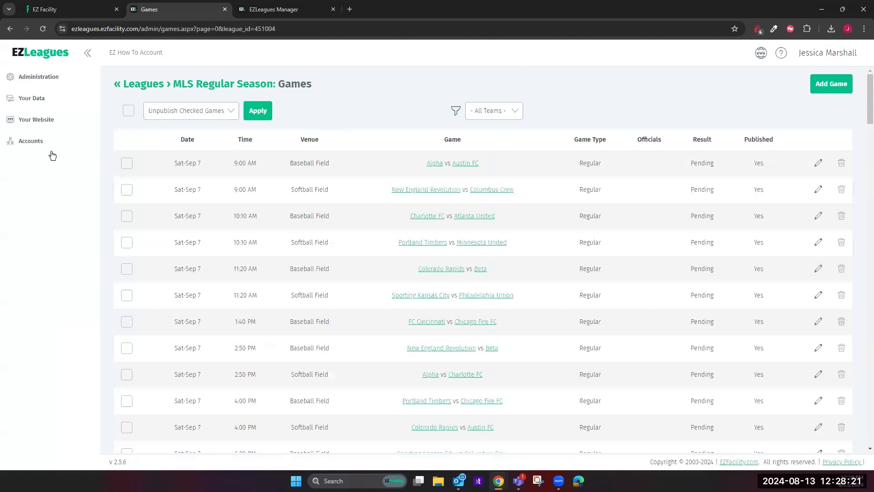
Open the September 7 Alpha vs Austin FC game for editing and examine its settings and venue schedule
click(820, 163)
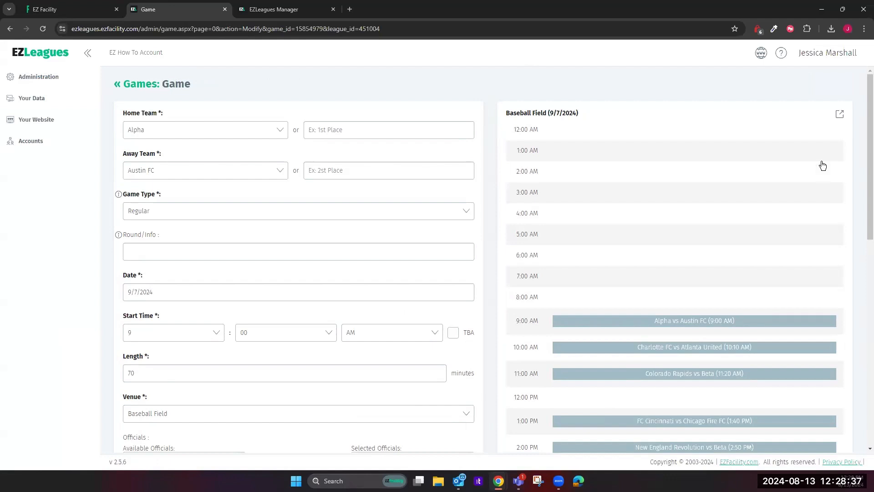
scroll(852, 171, down, 5)
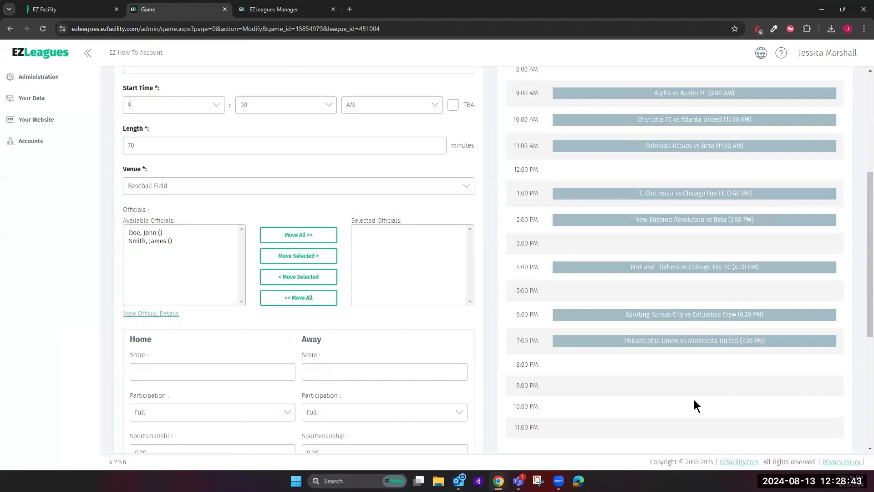
scroll(267, 263, up, 5)
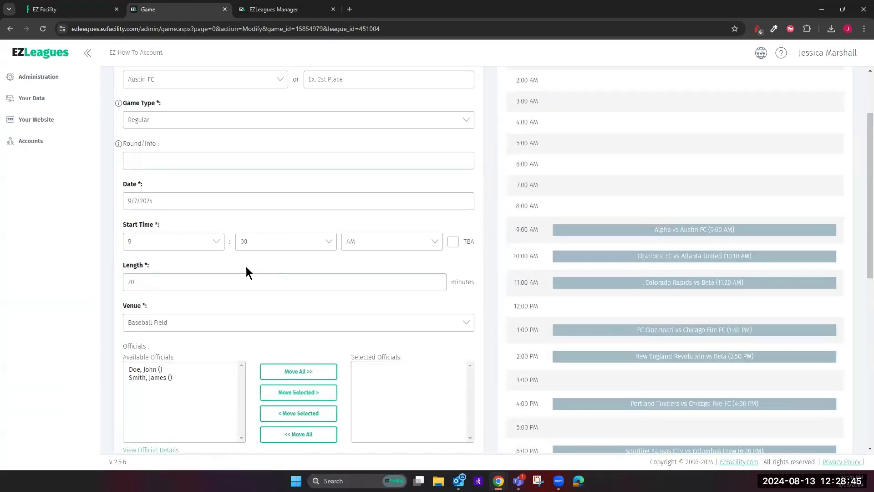
Leave the game without changes, return to the MLS Regular Season league page, and open the Administration overview
click(142, 84)
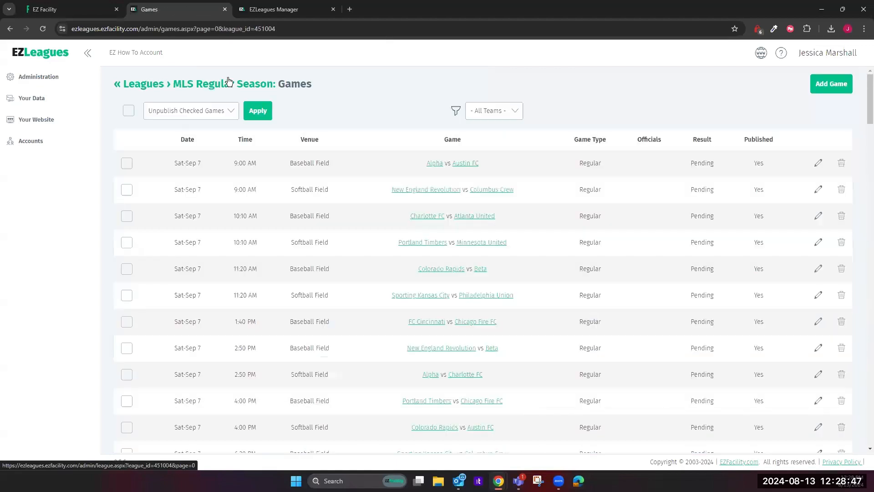
click(229, 82)
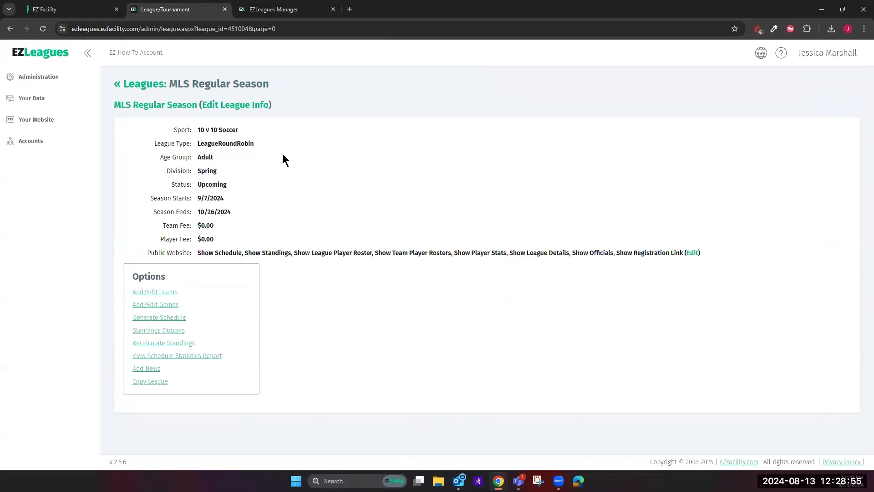
click(41, 74)
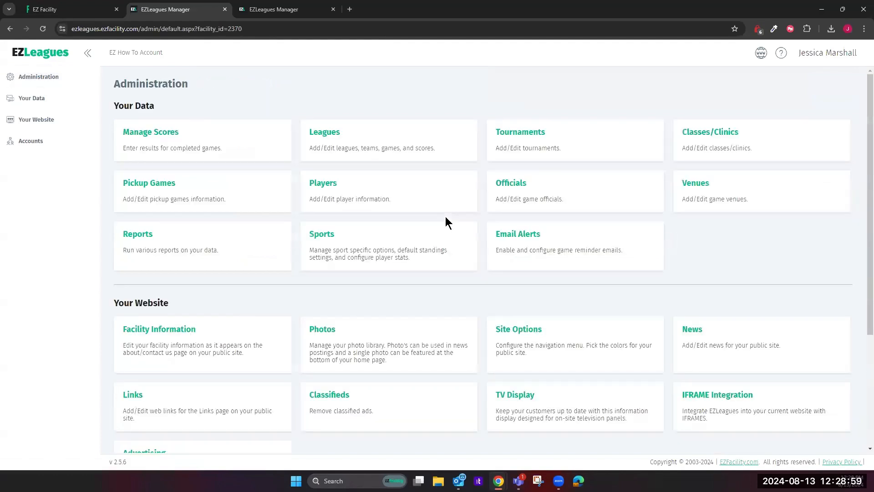
Open score management, show the September 7, 2024 games, and examine the game card for Alpha vs Austin FC
click(173, 146)
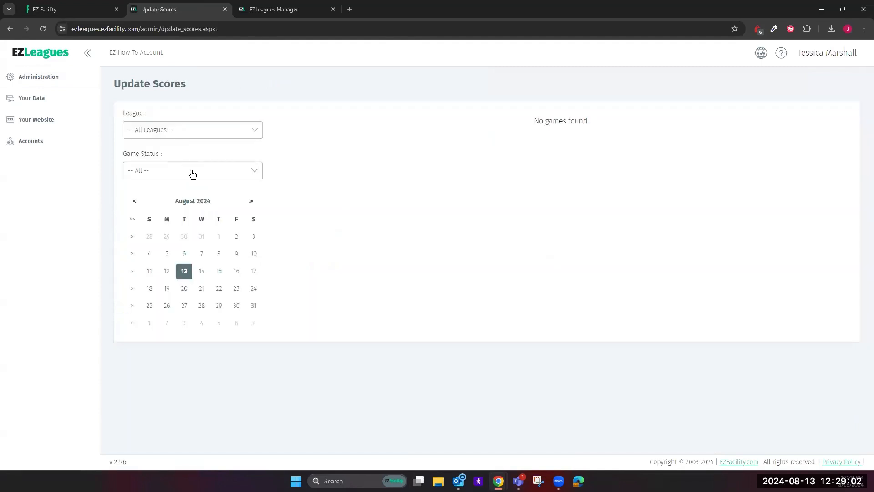
click(251, 201)
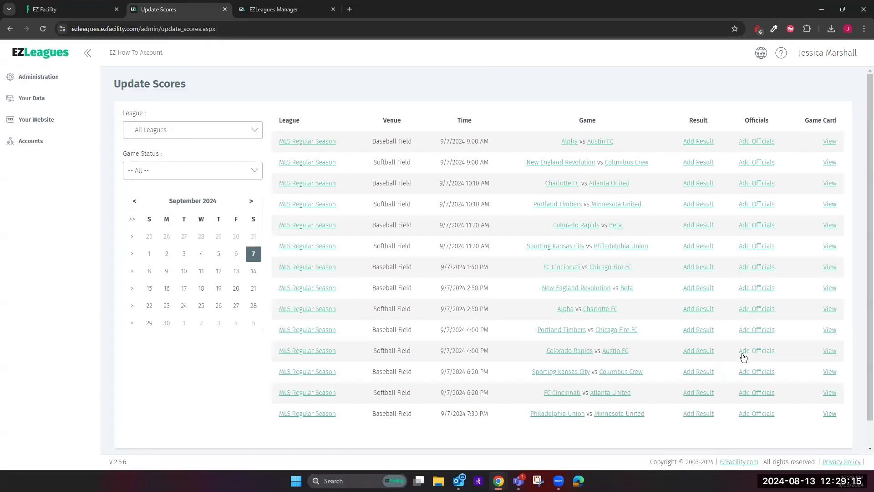
click(710, 252)
scroll(401, 274, down, 3)
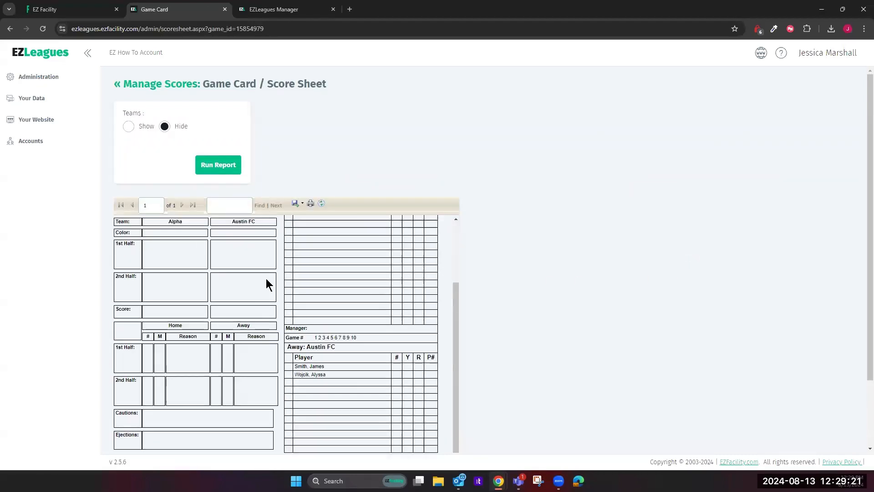
scroll(274, 283, up, 3)
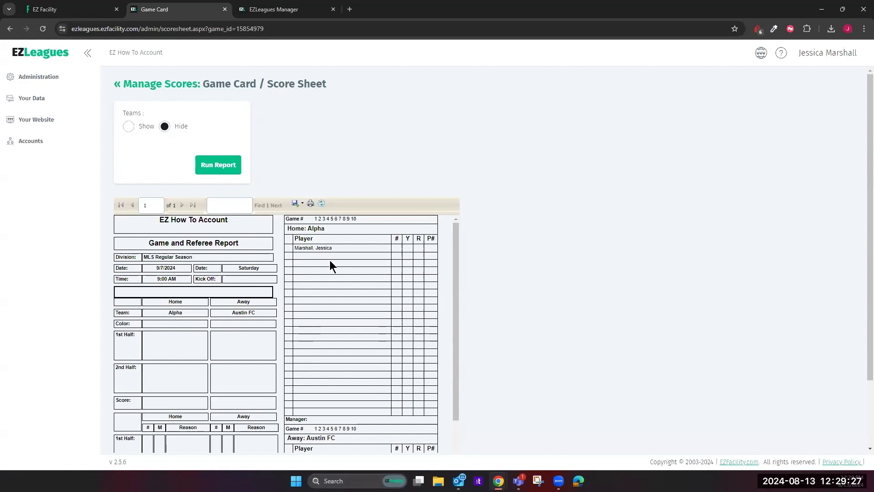
drag(293, 247, 344, 250)
Return to the scores list and display the games for September 7, 2024
click(175, 86)
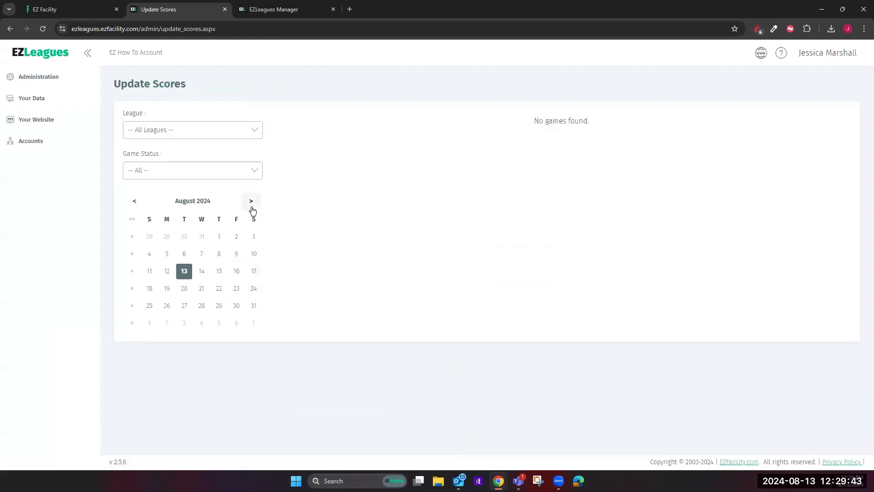
click(251, 201)
click(254, 254)
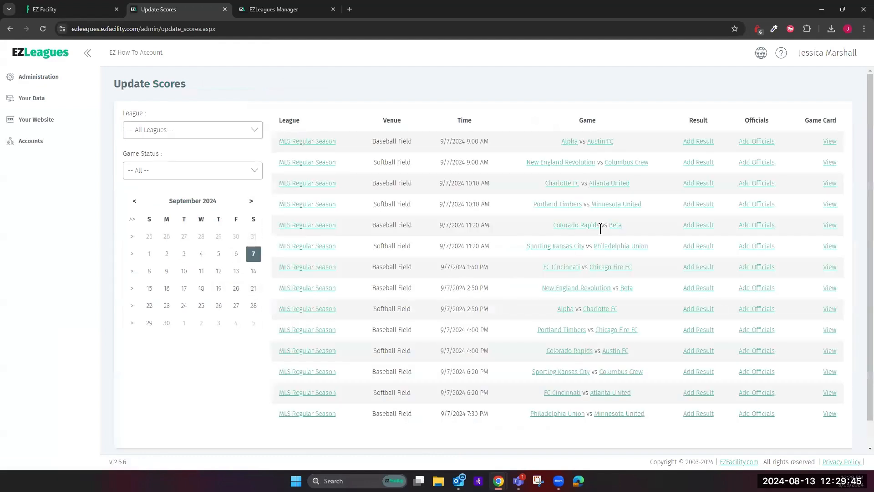
Try assigning an available official to the 9:00 AM Alpha vs Austin FC game, look over its score fields, and leave without saving
click(752, 142)
scroll(272, 379, down, 4)
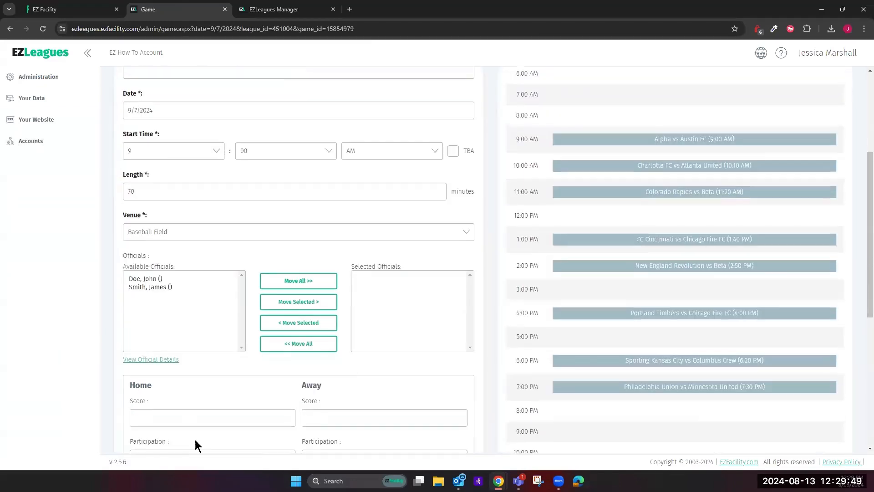
click(144, 286)
click(308, 303)
scroll(413, 305, down, 5)
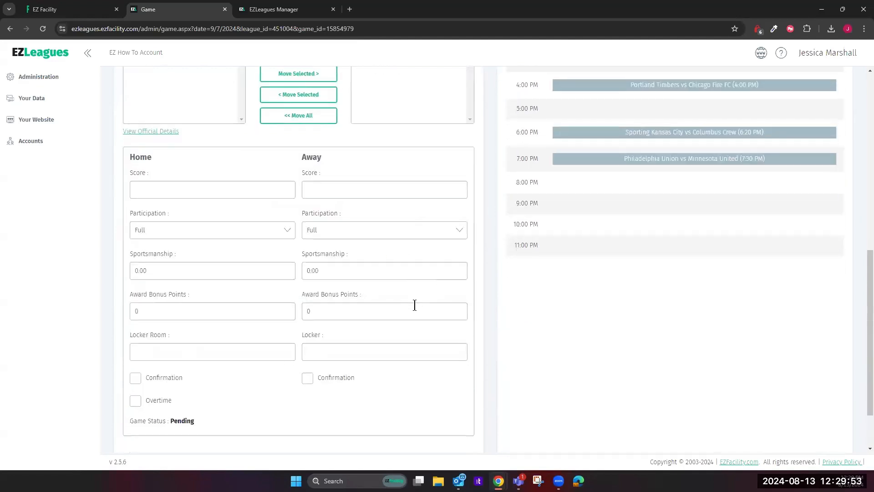
scroll(410, 309, up, 9)
click(174, 85)
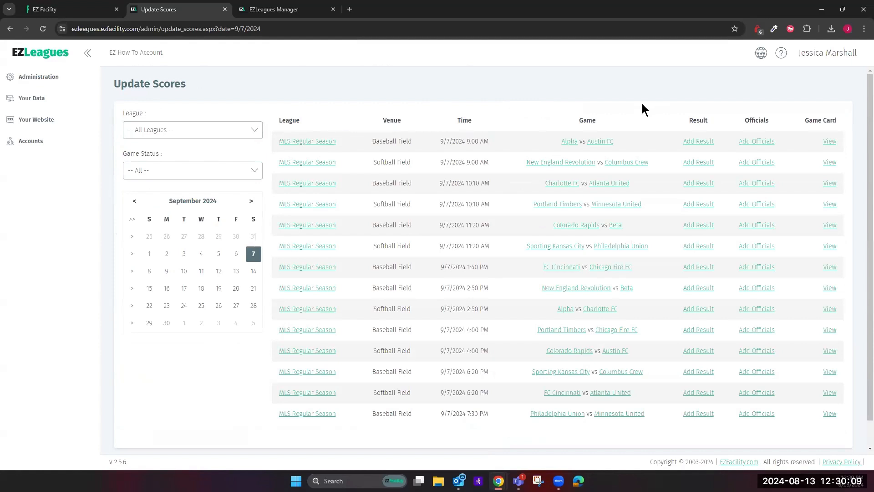
Record the Alpha vs Austin FC result with a home score of 6 and an away score of 7
click(699, 141)
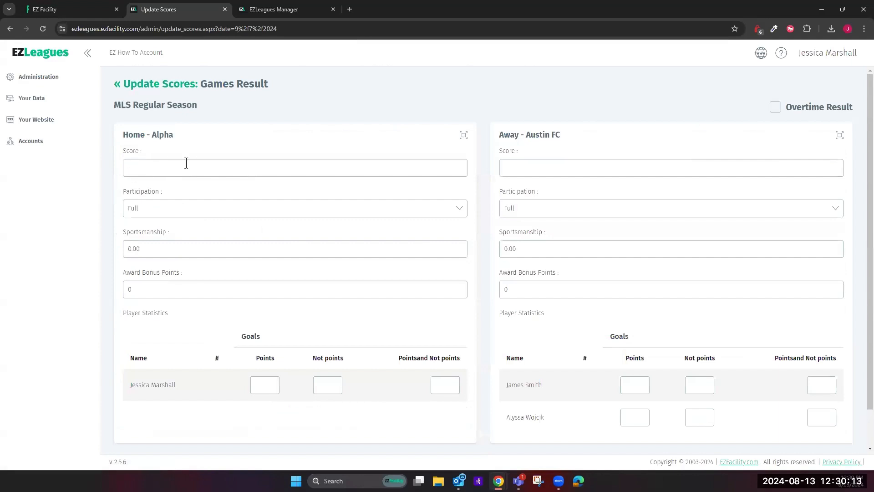
click(199, 168)
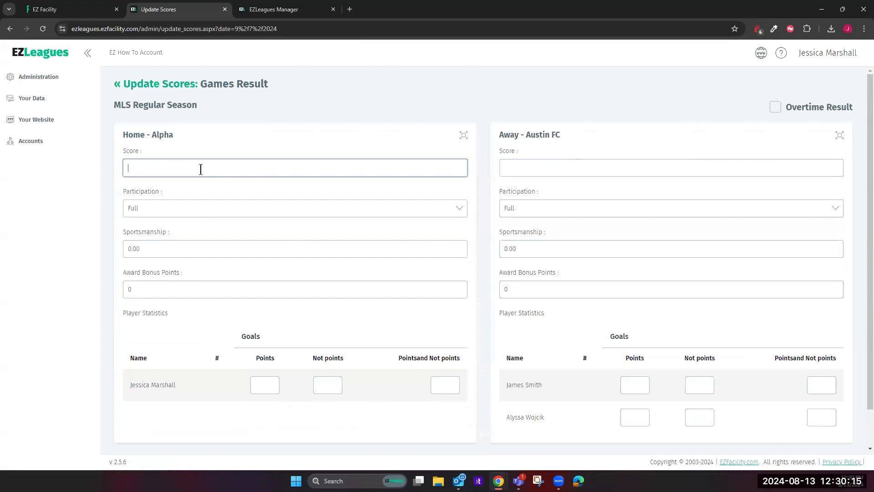
text(6)
click(548, 169)
text(7)
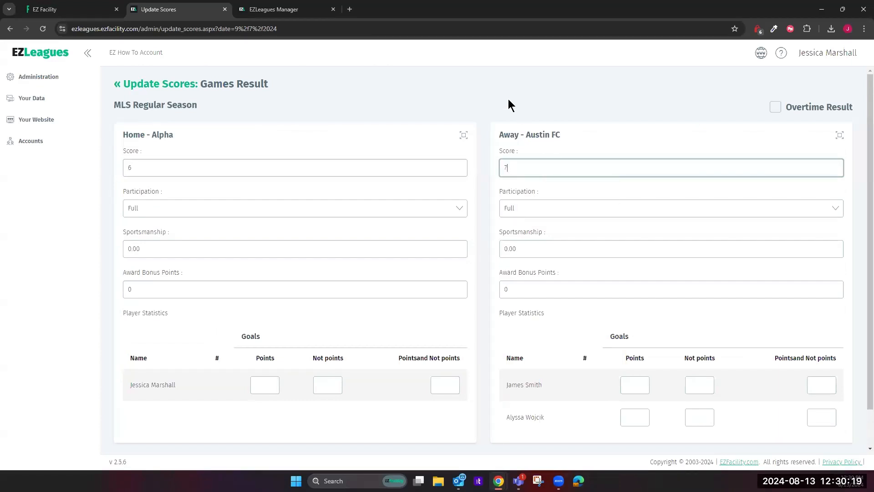
click(500, 100)
click(223, 214)
click(260, 270)
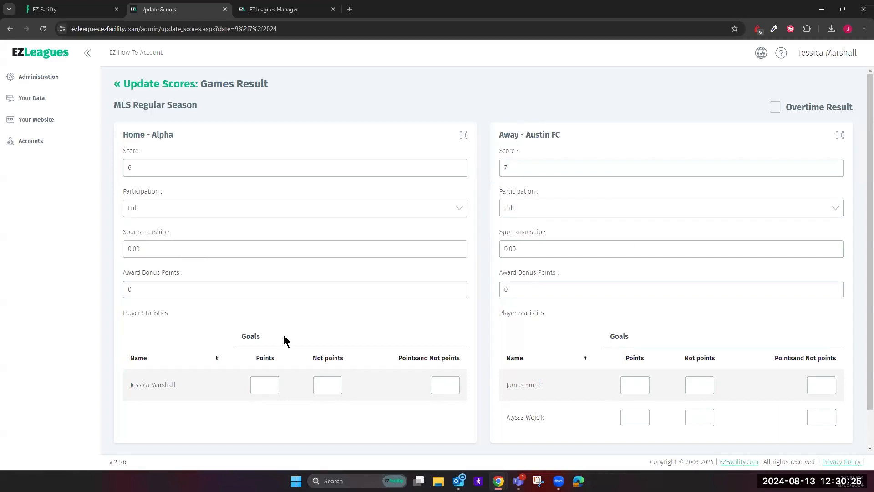
scroll(596, 318, down, 2)
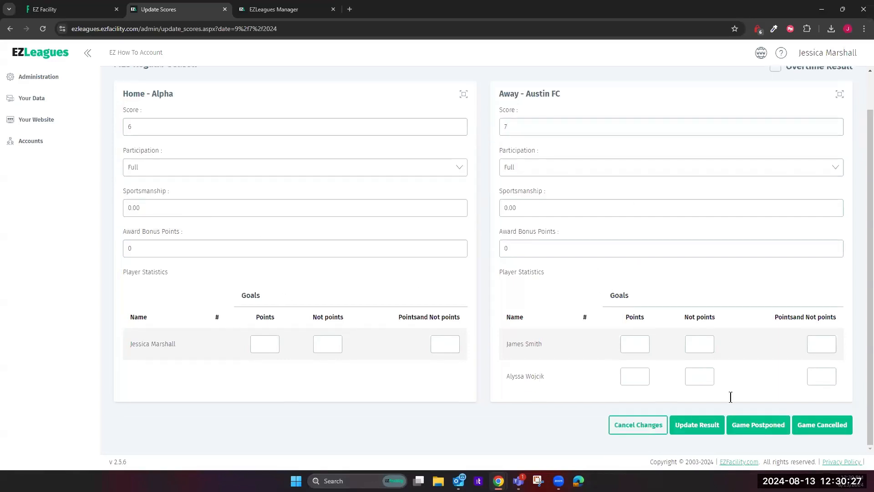
click(695, 425)
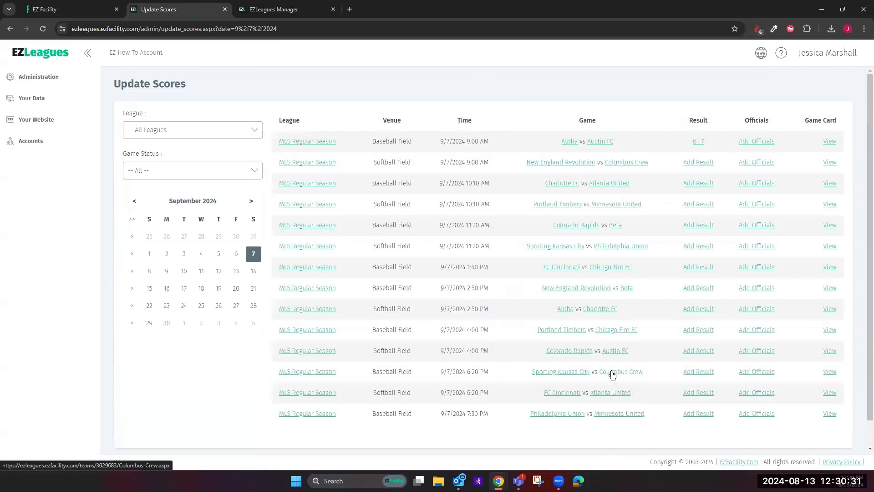
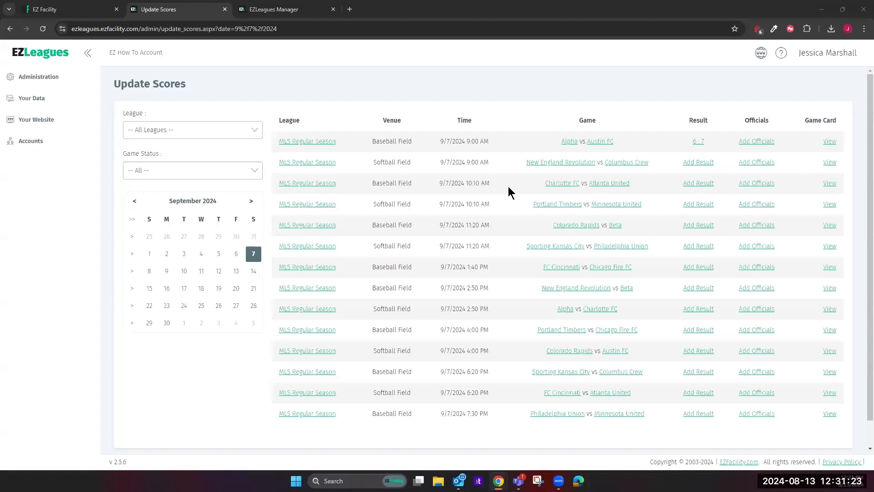
Review the Leagues and Classes/Clinics lists and return to the Administration overview
click(63, 82)
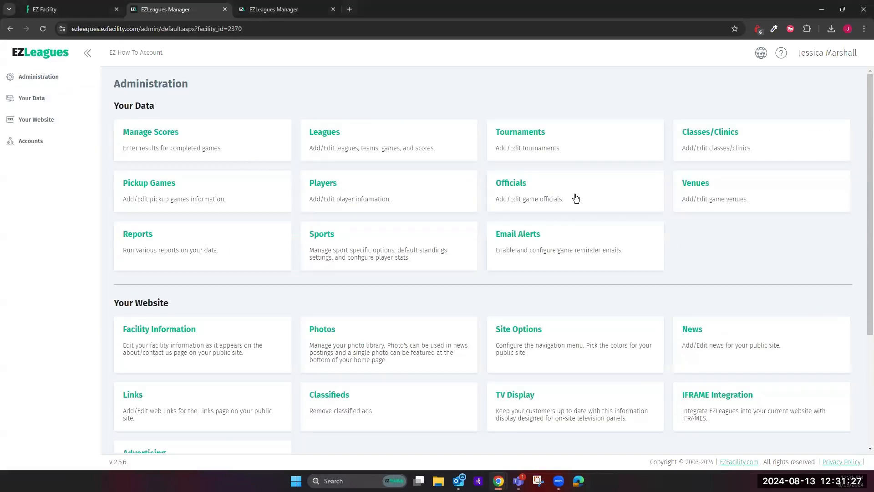
click(373, 136)
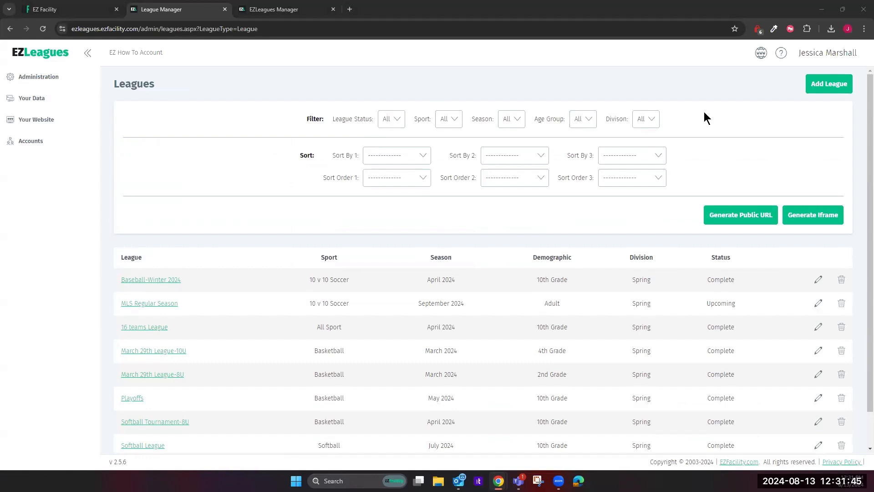
click(68, 77)
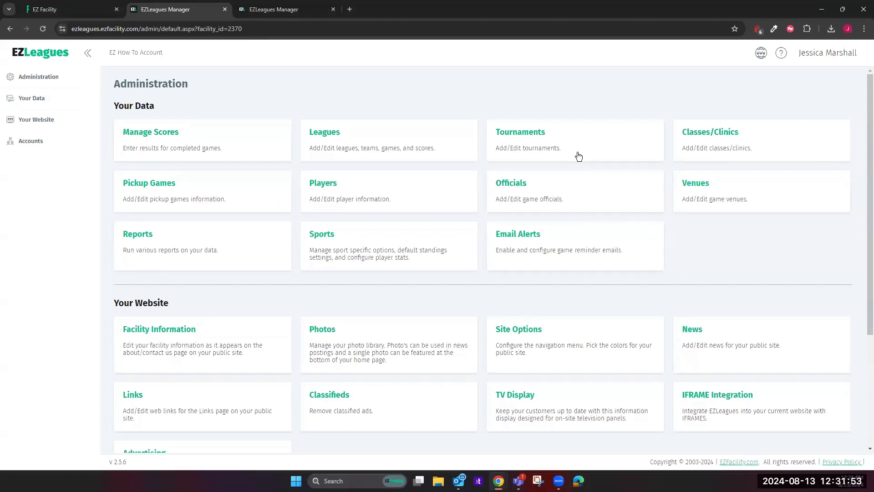
click(736, 147)
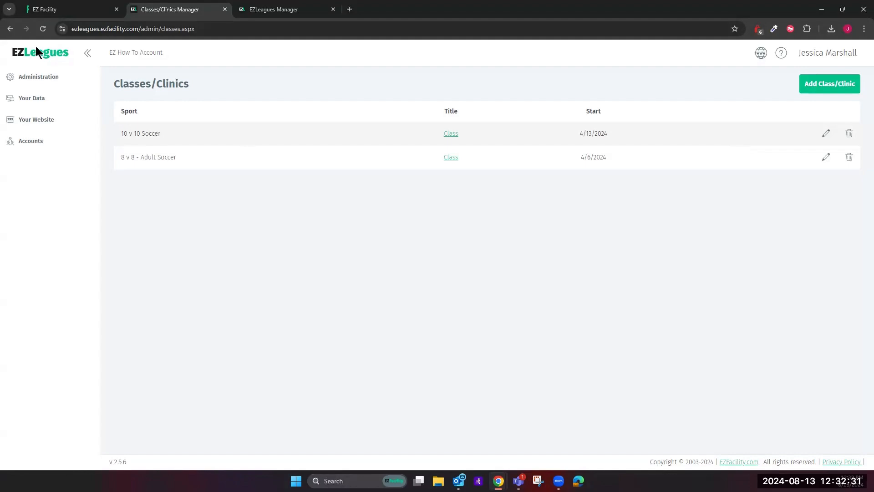
click(21, 73)
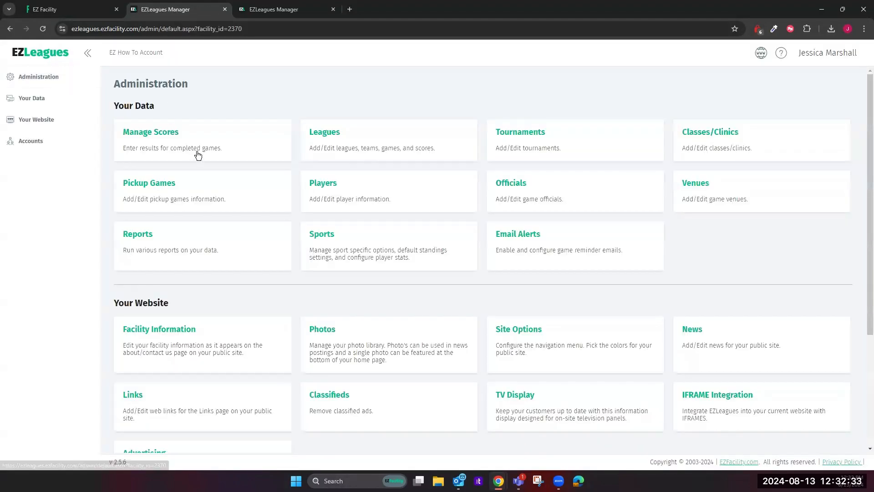
Examine the new pickup game form, check the EZFacility portal in between, and return to the EZLeagues Administration overview without saving a pickup game
click(184, 199)
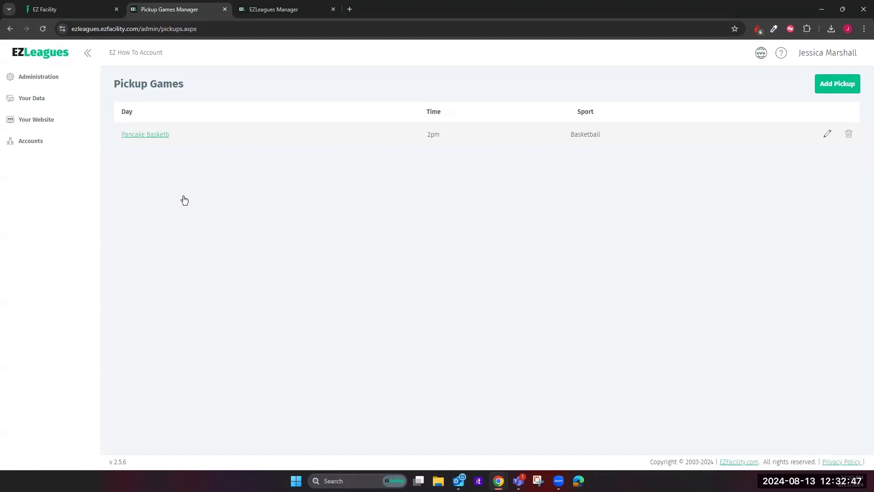
click(830, 81)
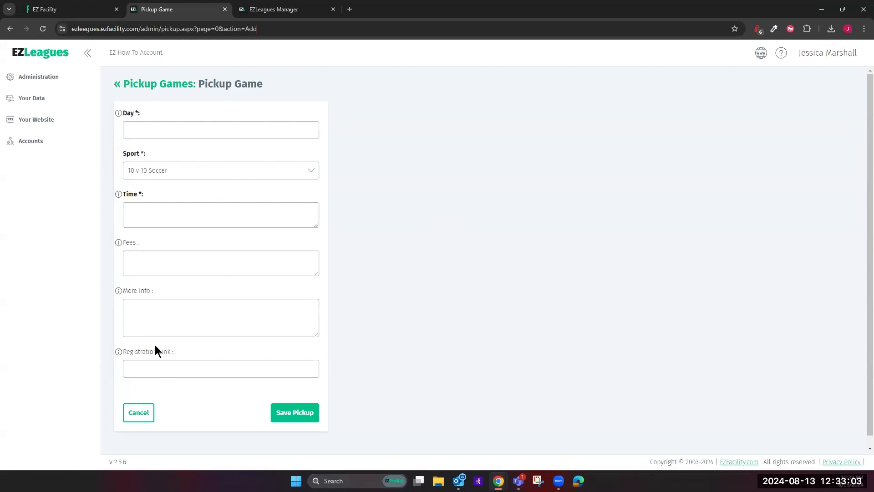
click(106, 7)
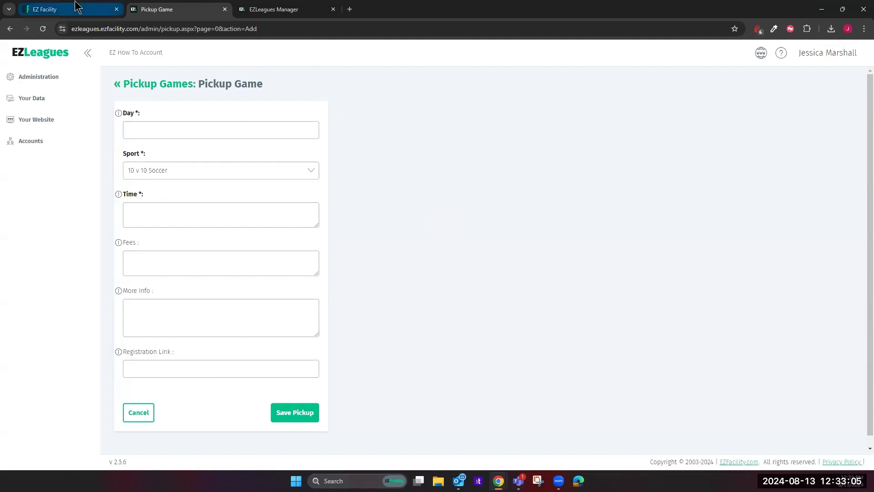
click(30, 217)
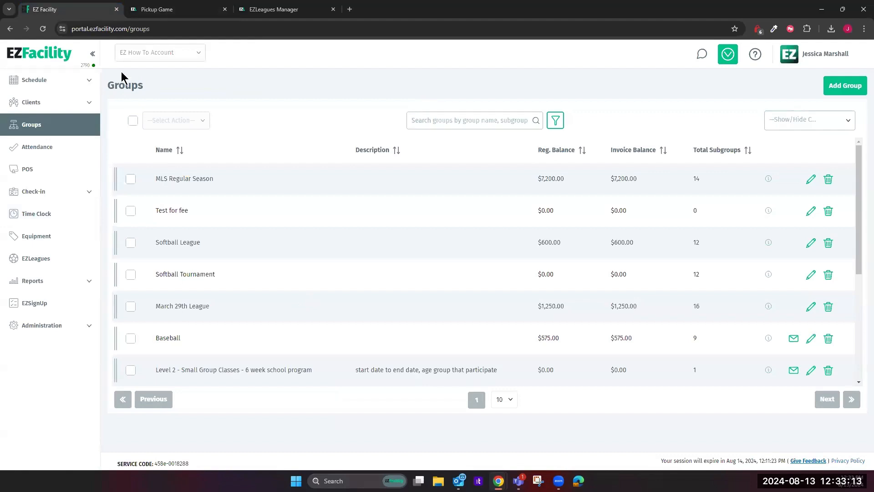
click(155, 9)
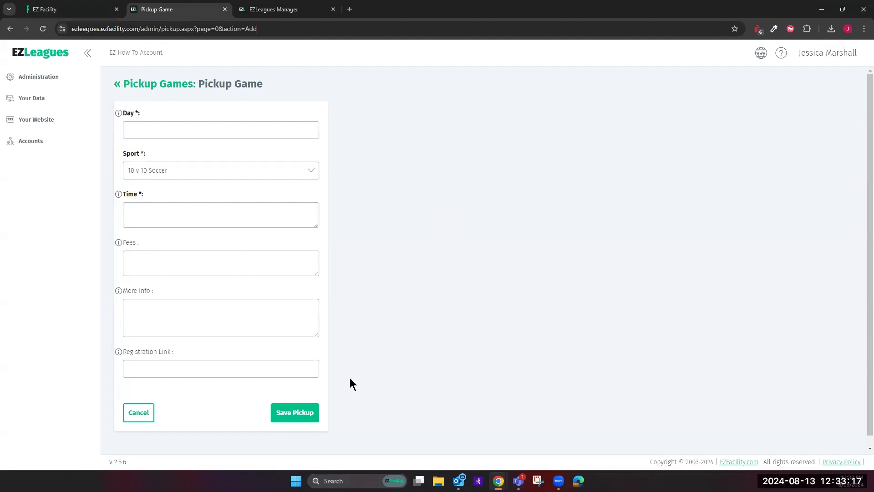
click(178, 81)
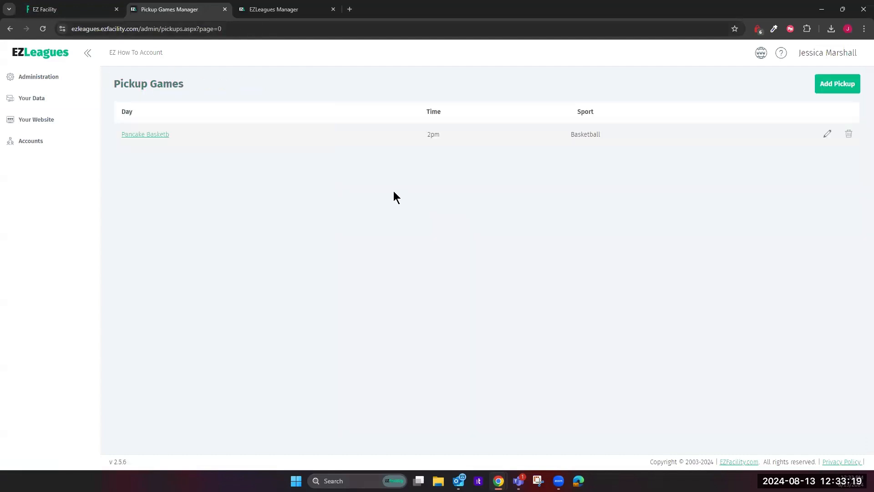
click(53, 84)
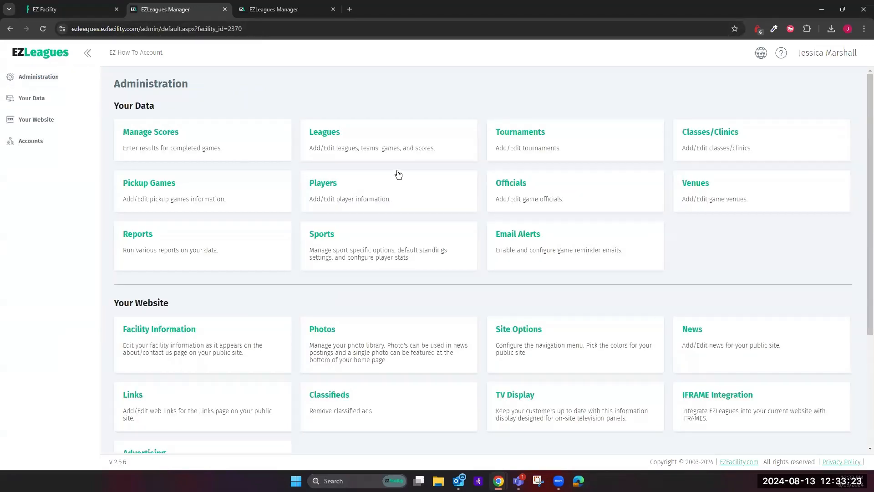
Review the Players list, examine the blank form for a new official, and return to the Officials list without saving
click(381, 198)
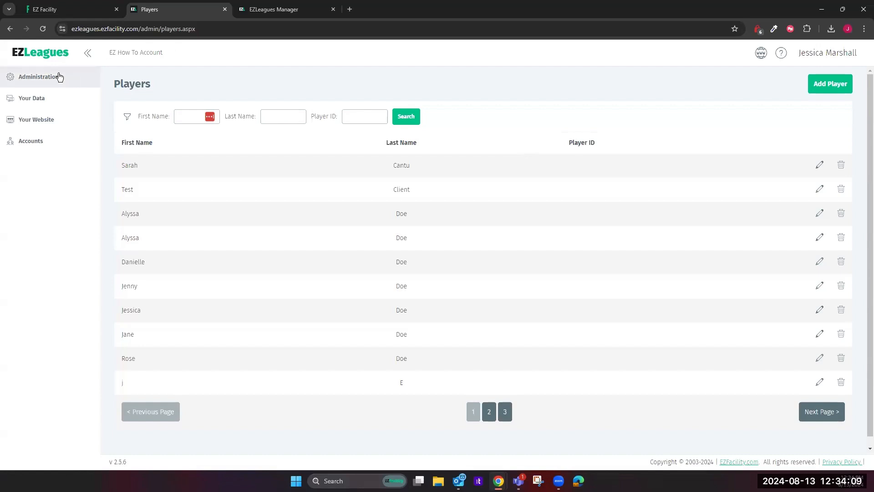
click(127, 100)
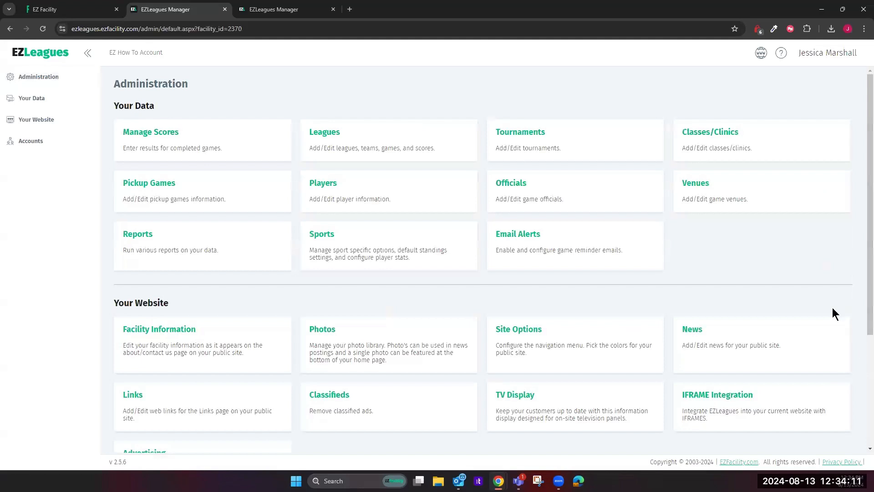
click(599, 200)
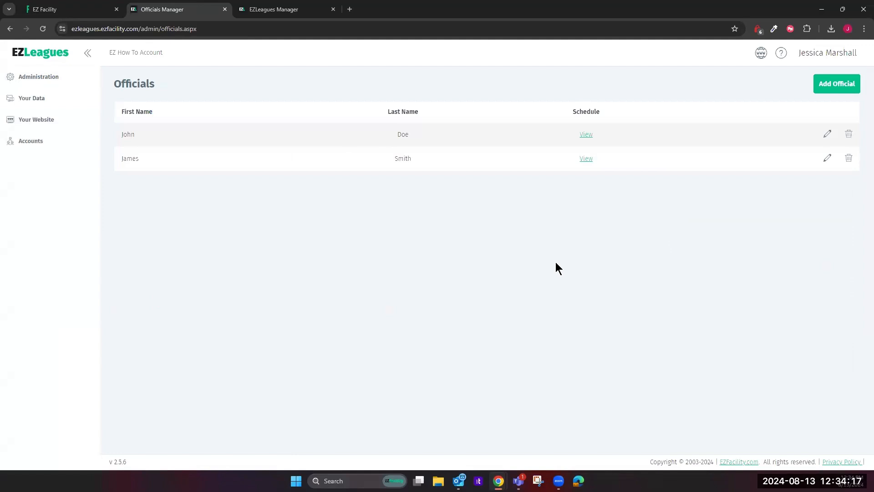
click(847, 84)
scroll(652, 169, down, 1)
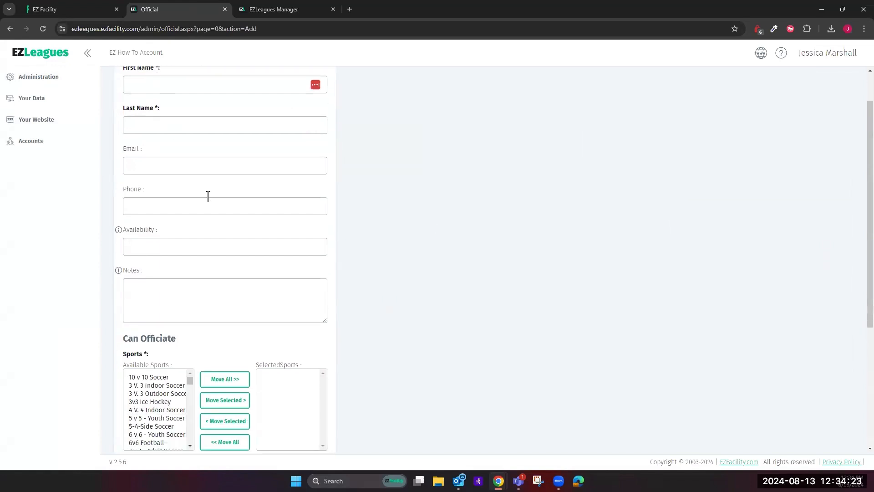
scroll(383, 262, down, 4)
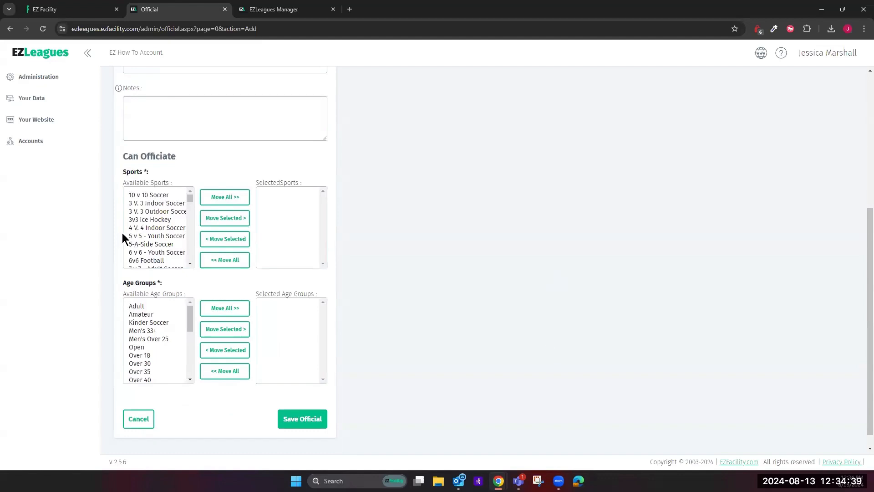
scroll(120, 234, up, 5)
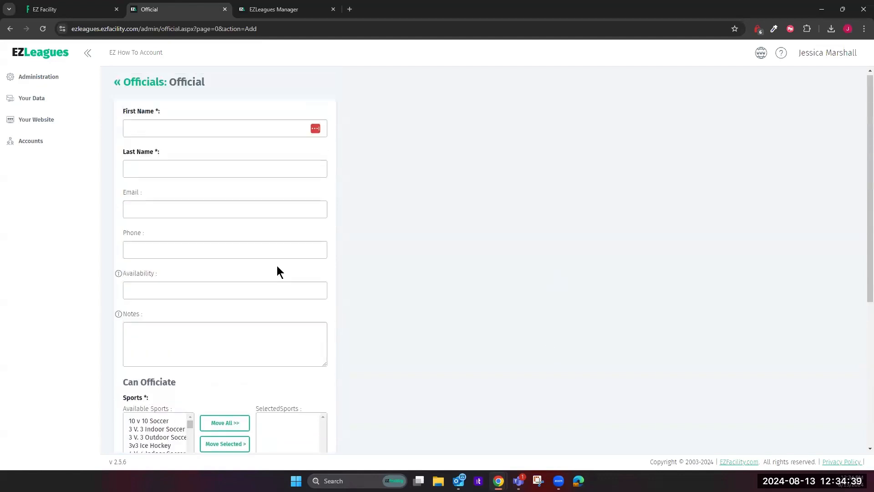
click(143, 86)
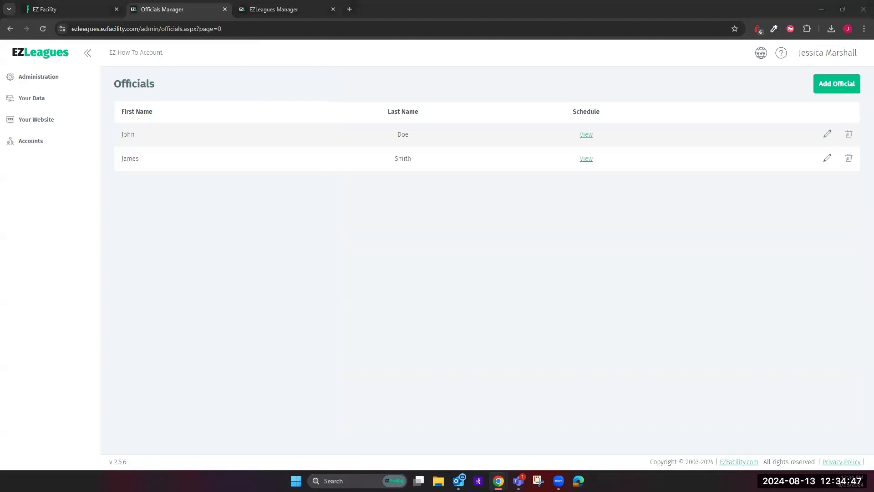
Open the Games By Venue report and check the available venues, keeping All Venues selected
click(38, 80)
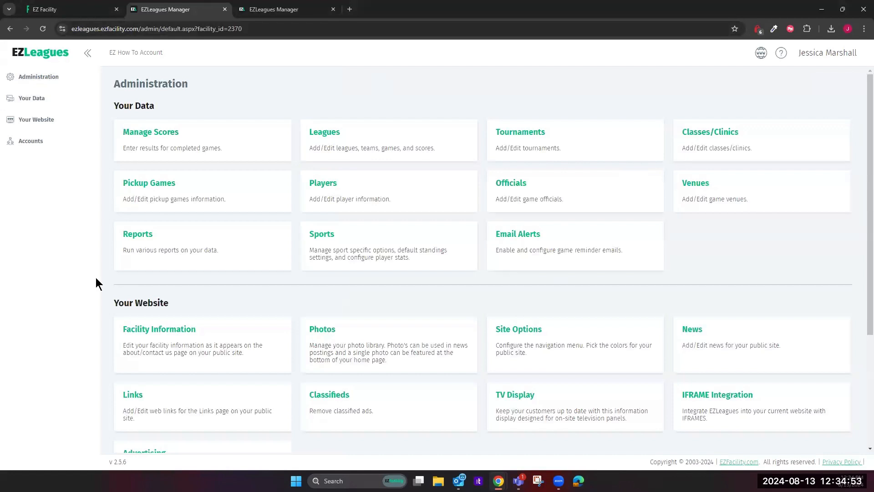
click(164, 256)
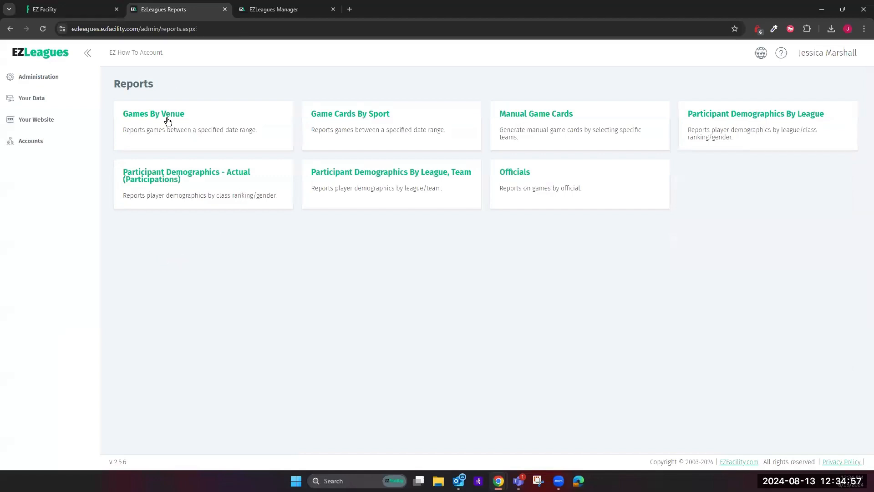
click(168, 119)
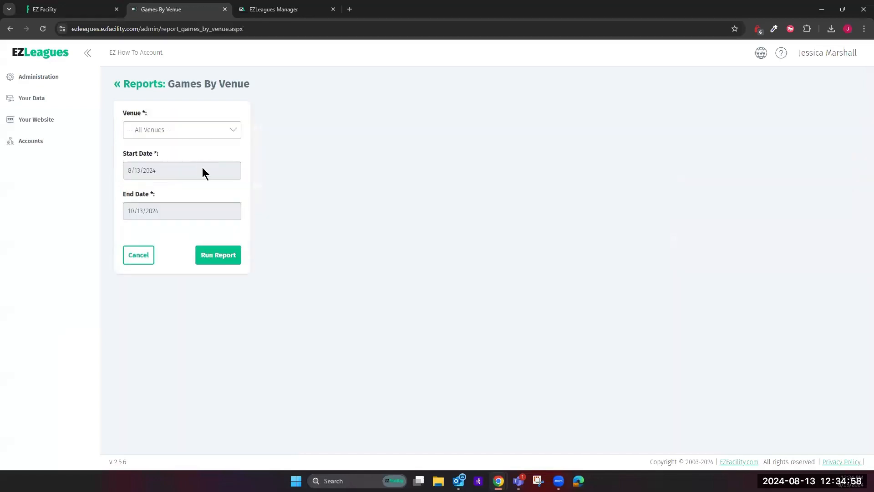
click(195, 134)
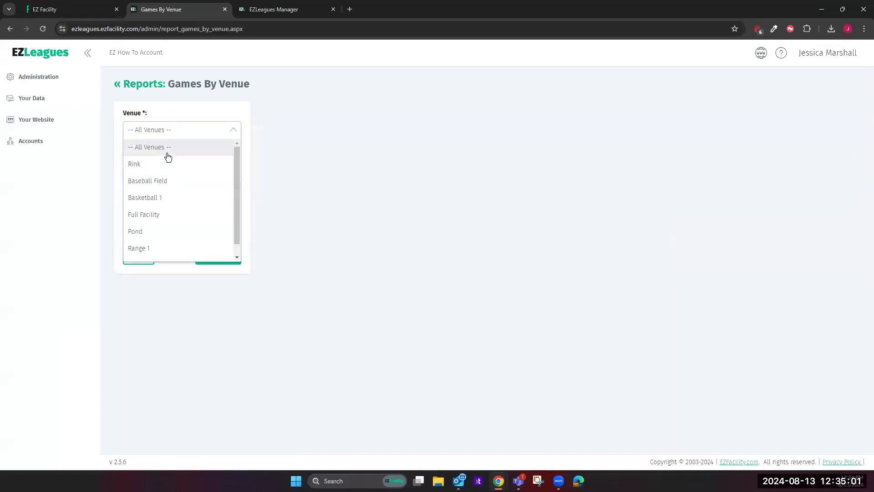
click(184, 133)
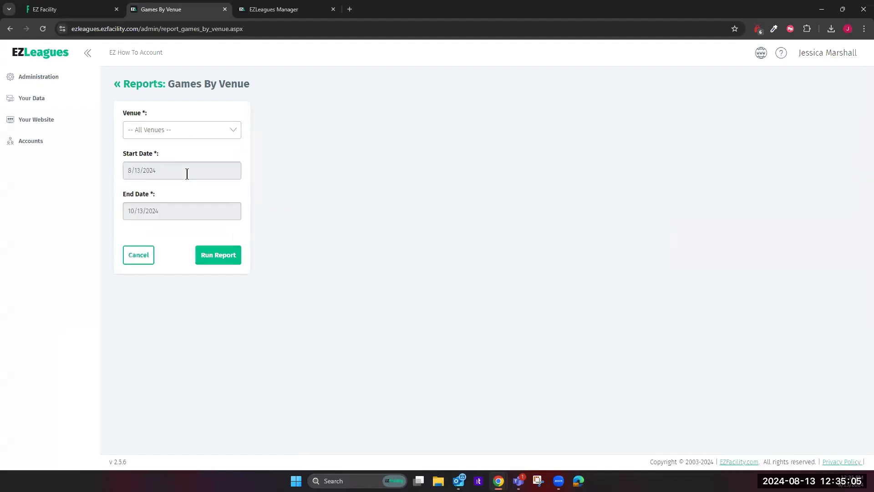
Run the Games By Venue report with start date 9/7/2024 and end date 11/16/2024
click(187, 172)
click(248, 189)
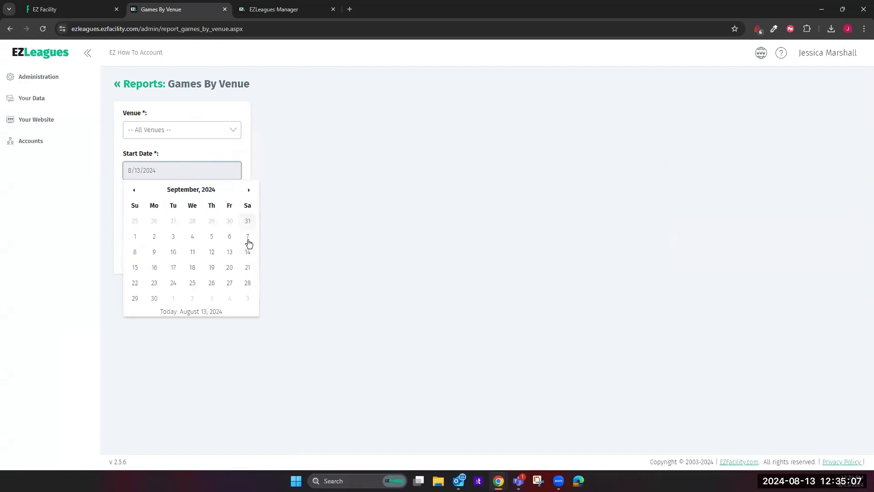
click(248, 238)
click(174, 210)
click(245, 230)
click(206, 323)
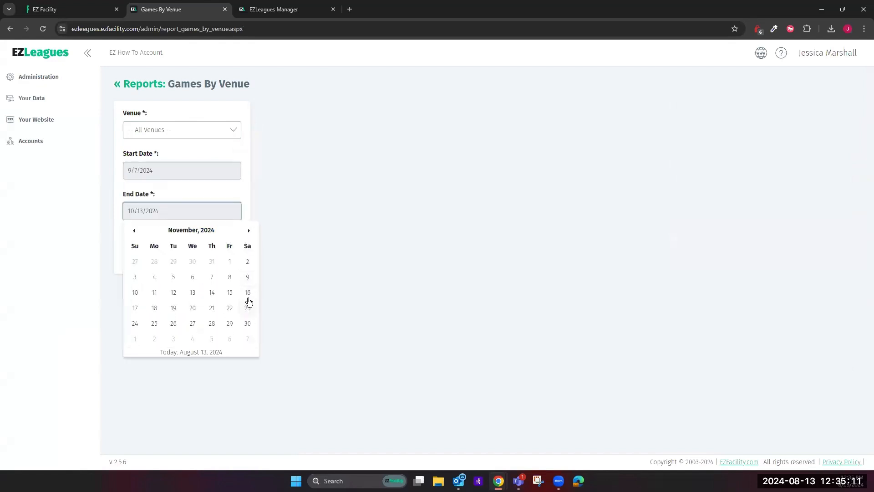
click(248, 291)
click(233, 255)
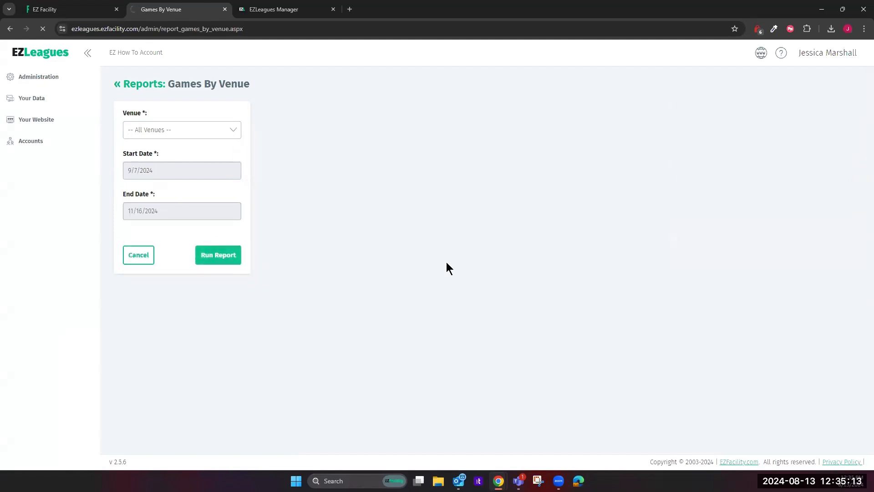
Review the scheduled games in the Games By Venue report and return to the Reports list
scroll(497, 266, down, 3)
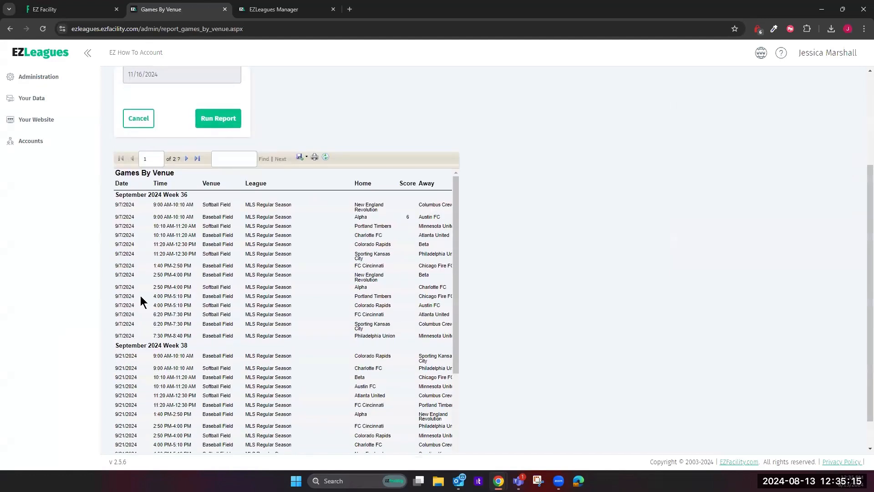
scroll(294, 328, down, 2)
scroll(289, 335, down, 3)
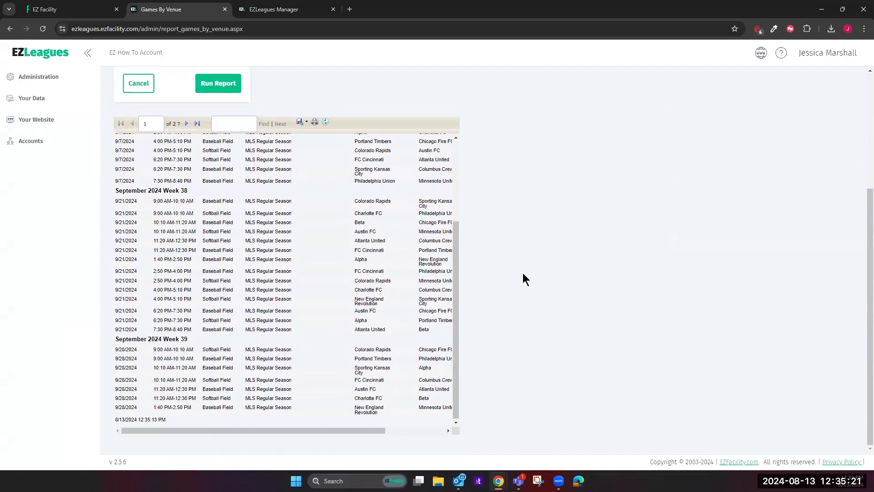
scroll(285, 137, up, 3)
click(135, 84)
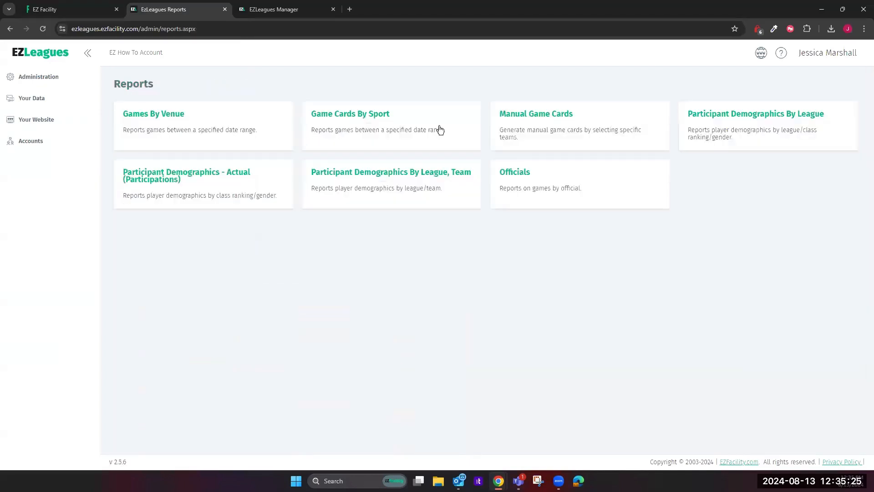
Run the Game Cards By Sport report for 10 v 10 Soccer from 9/7/2024 to 10/26/2024
click(437, 130)
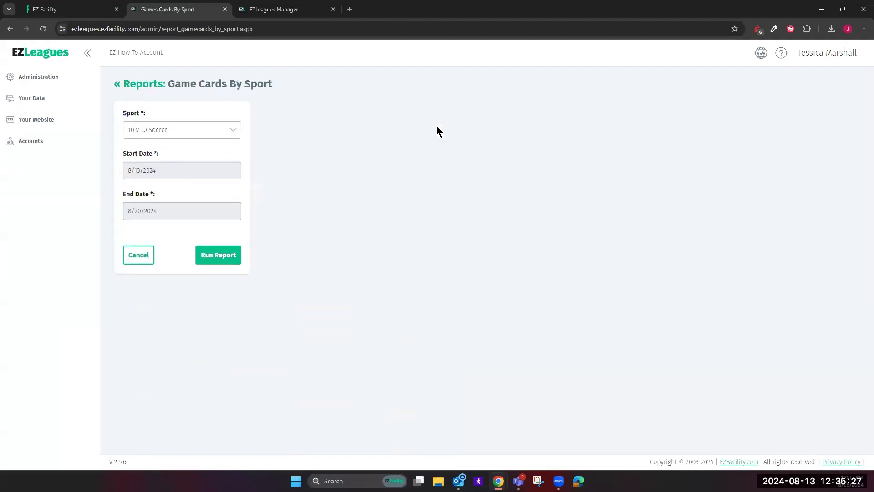
click(215, 134)
click(102, 130)
click(192, 172)
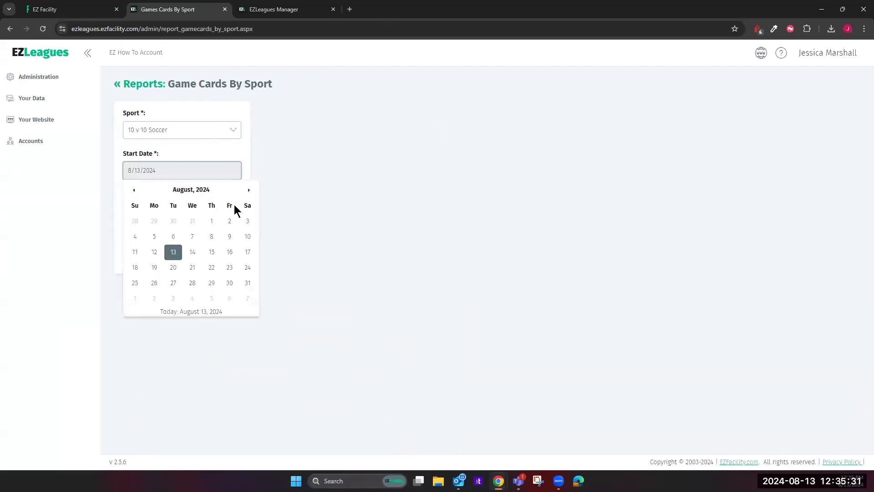
click(249, 190)
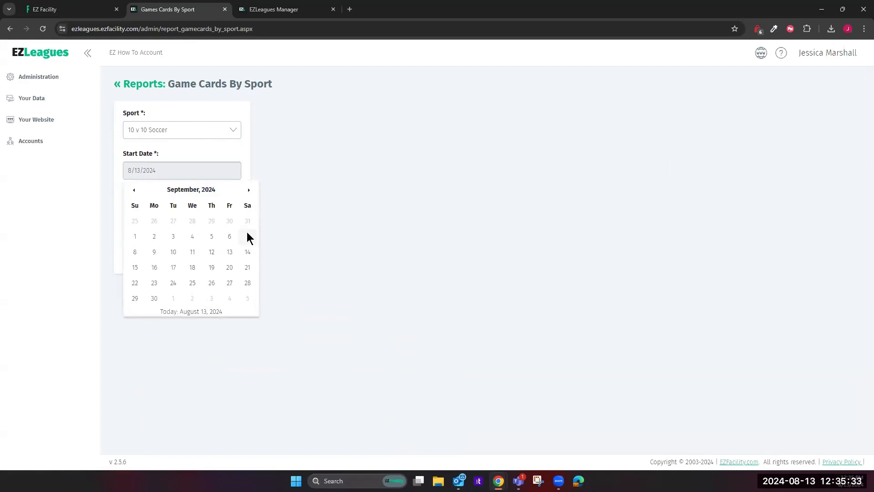
click(248, 235)
click(210, 208)
click(249, 231)
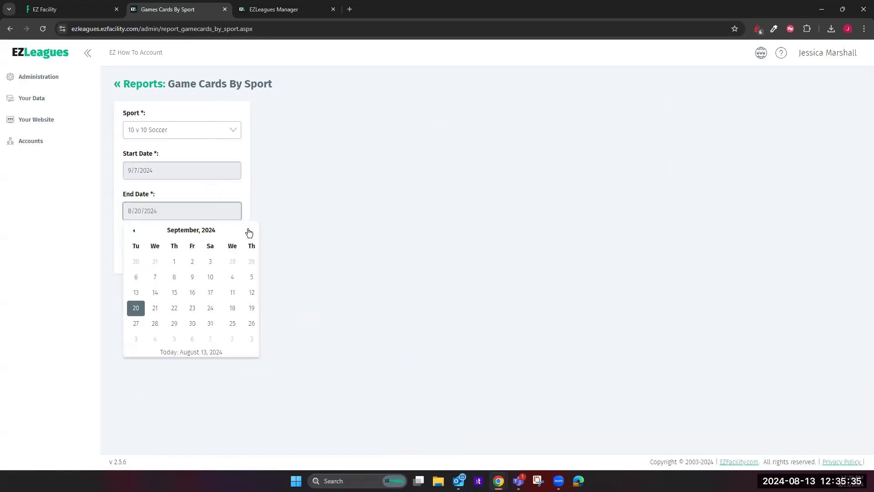
click(250, 233)
click(251, 309)
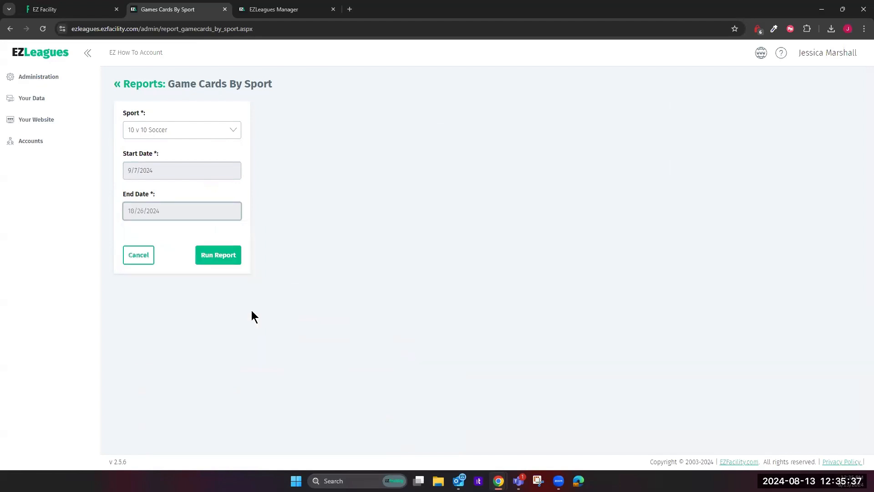
click(218, 257)
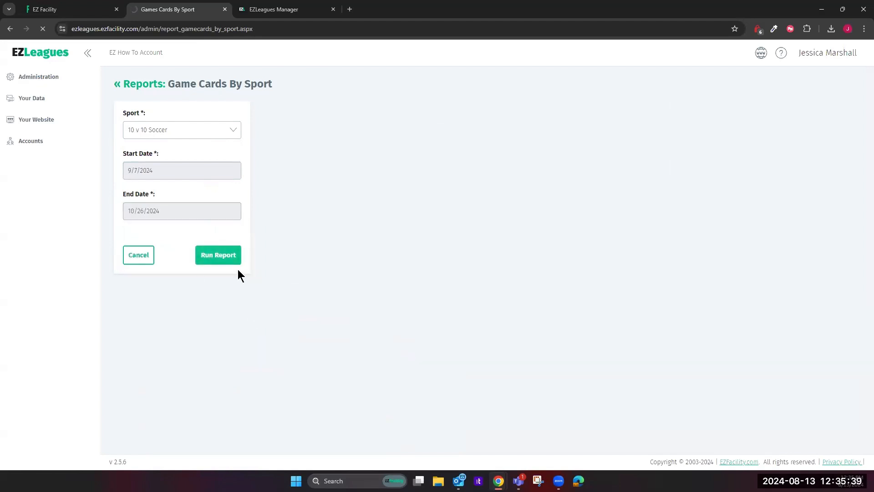
Review the generated game card, look at the Manual Game Cards form, and return to the Reports list
scroll(506, 182, down, 4)
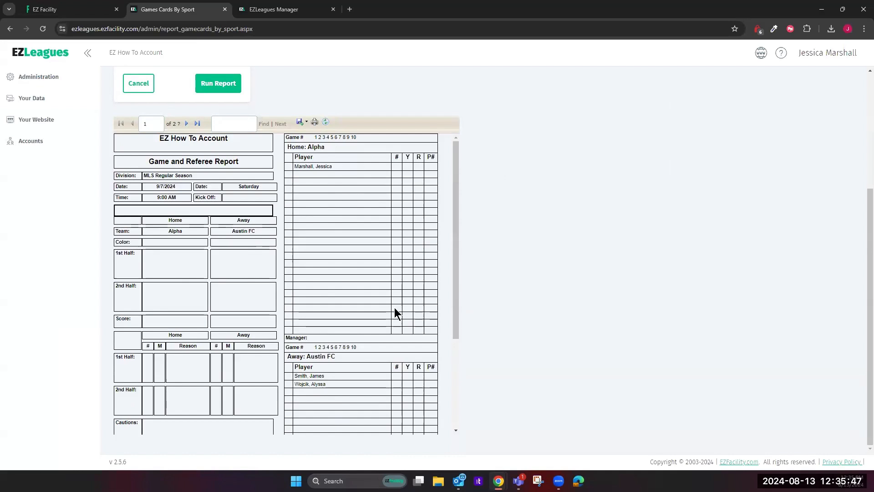
scroll(394, 308, down, 3)
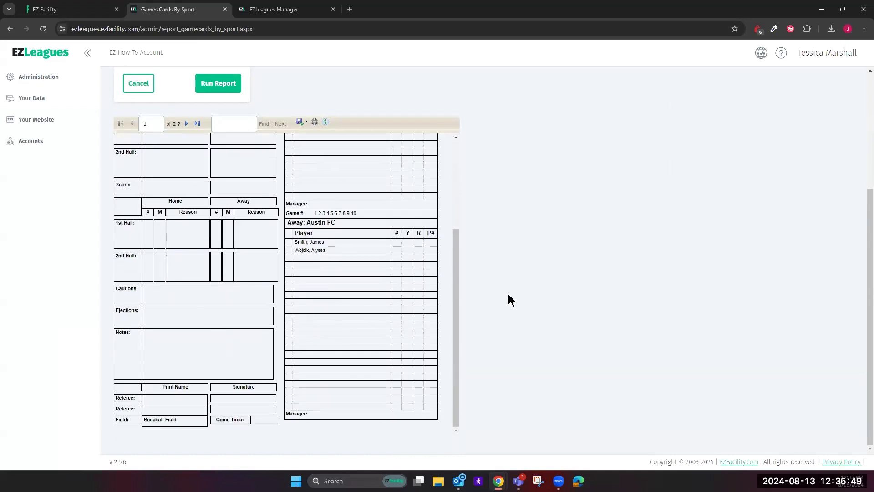
scroll(508, 295, up, 3)
click(143, 87)
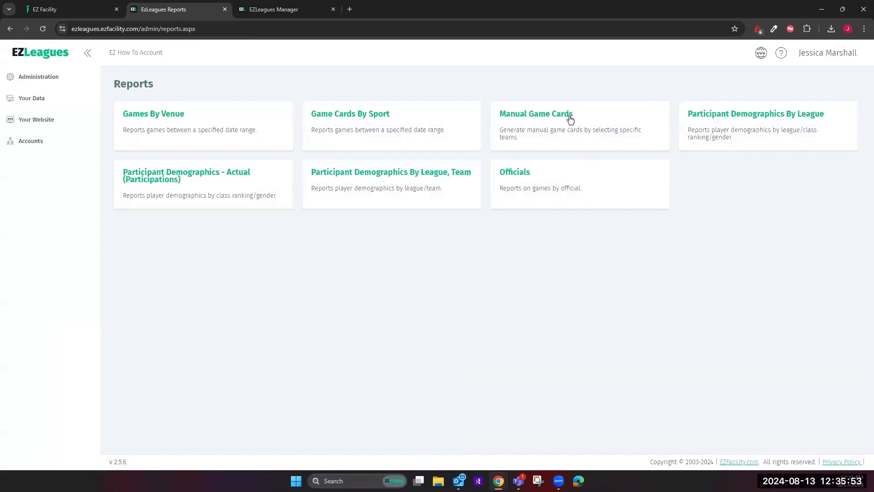
click(572, 120)
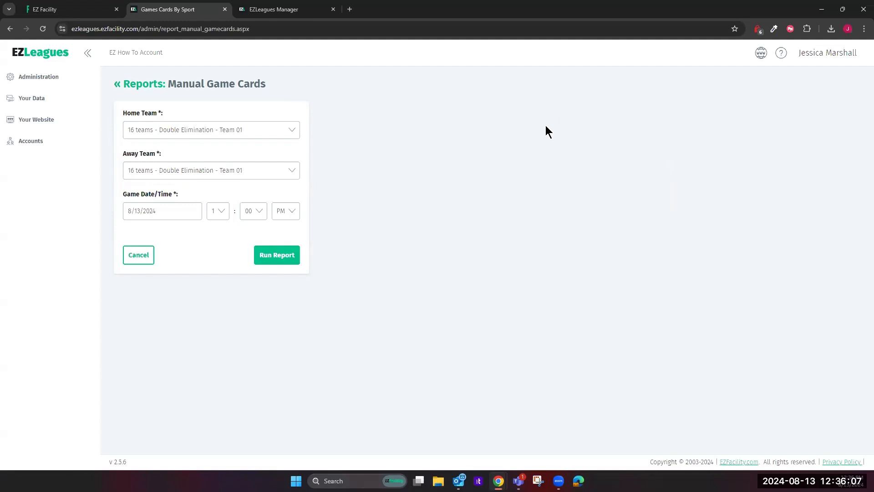
click(152, 84)
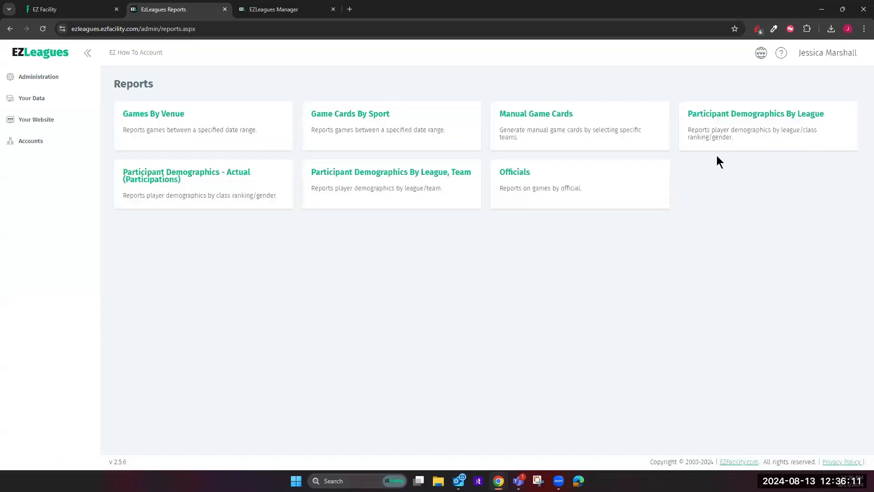
Run the Officials report for league start dates between 9/7/2024 and 10/26/2024
click(570, 196)
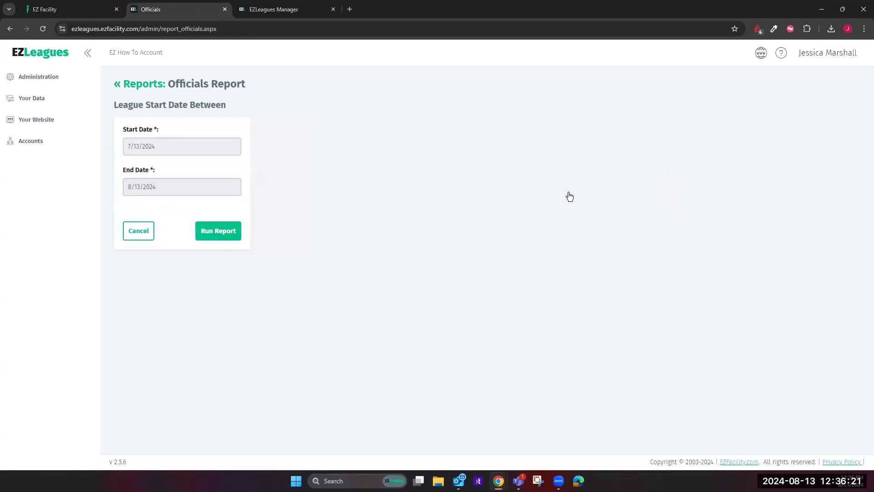
click(199, 148)
click(249, 170)
click(249, 167)
click(247, 212)
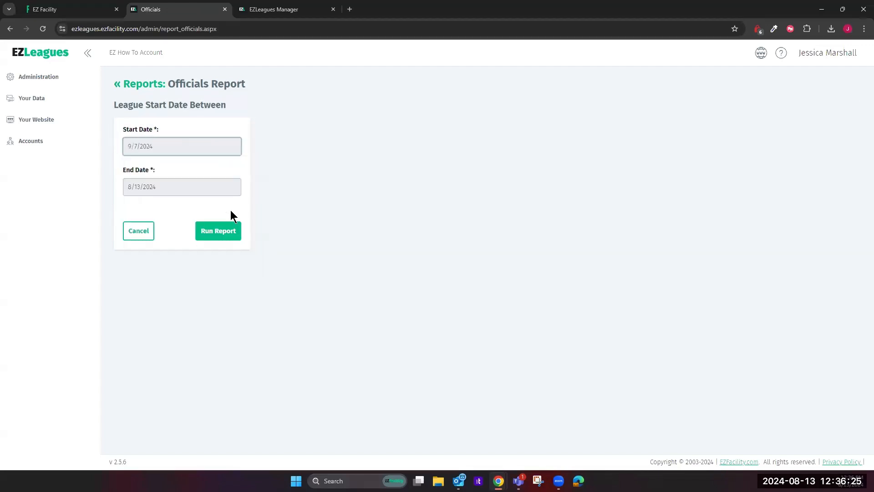
click(249, 207)
click(249, 206)
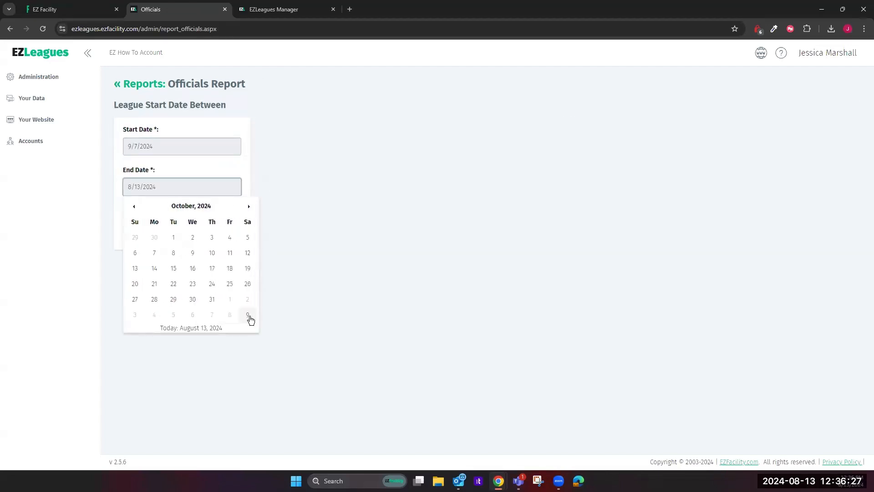
click(247, 283)
click(220, 236)
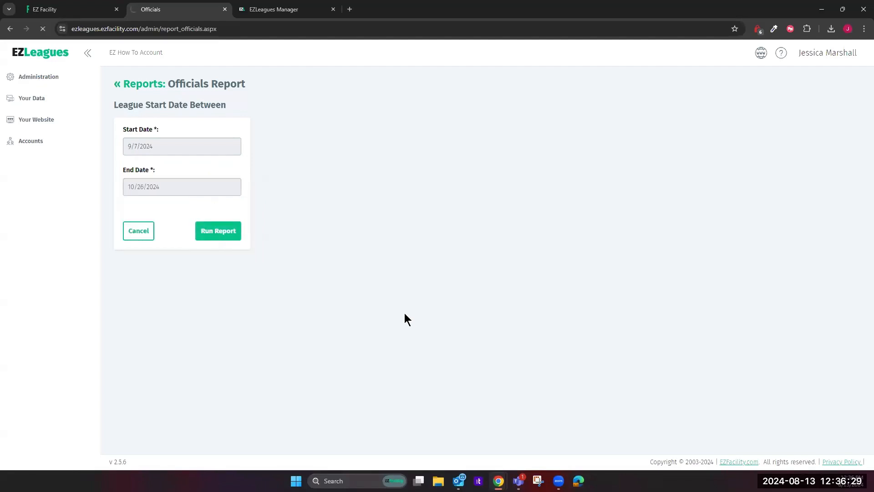
Review the Officials report output and return to the Administration overview
scroll(390, 306, down, 2)
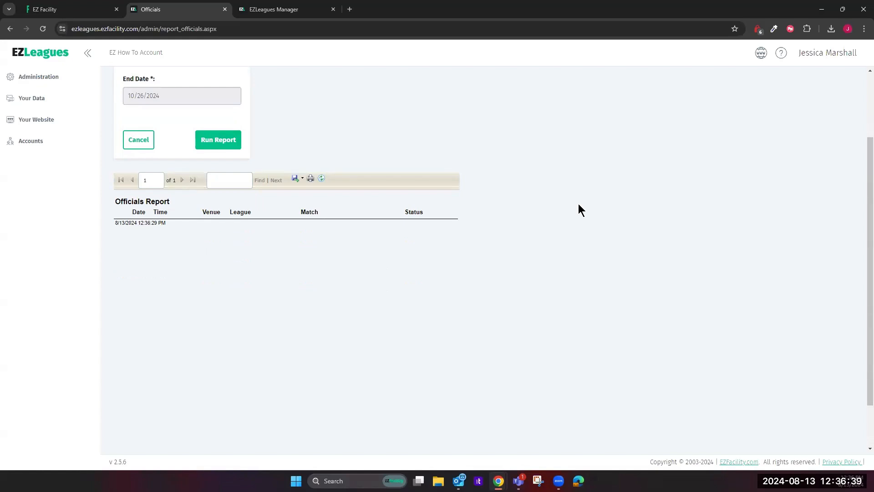
scroll(579, 204, up, 2)
click(152, 85)
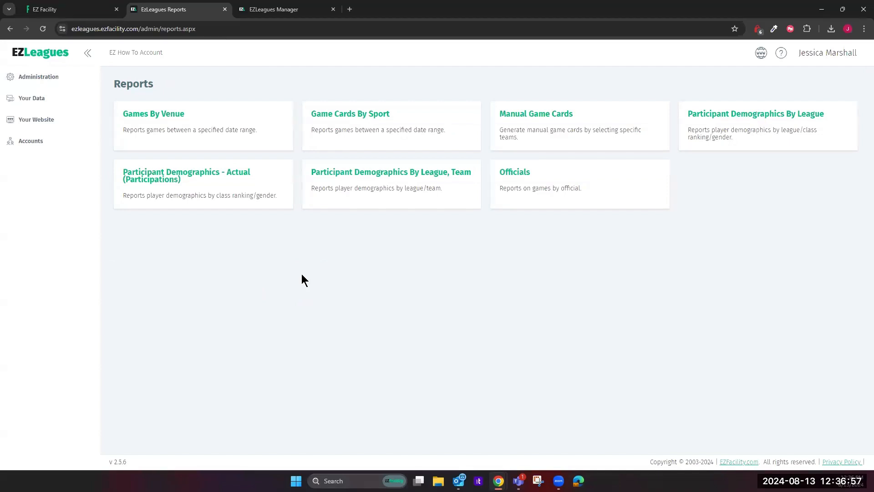
click(60, 80)
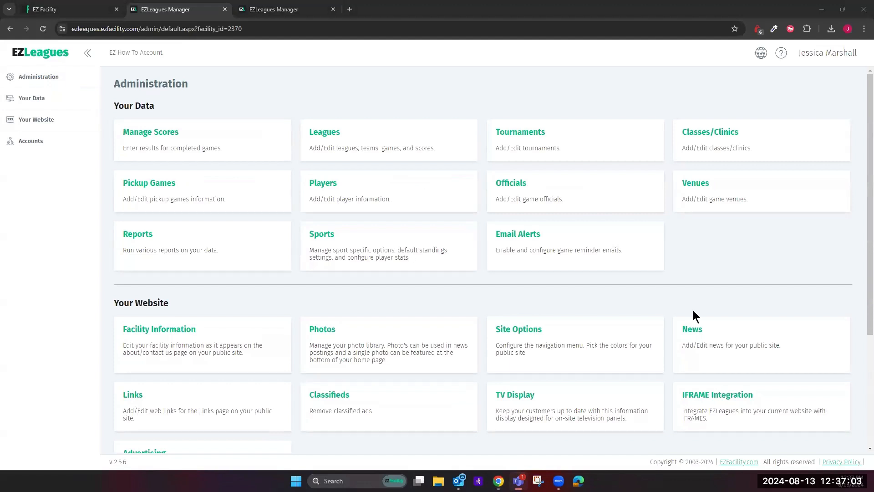
Examine the 10 v 10 Soccer sport settings, from default game length and fees to Rules & Regulations, without changing them
click(343, 245)
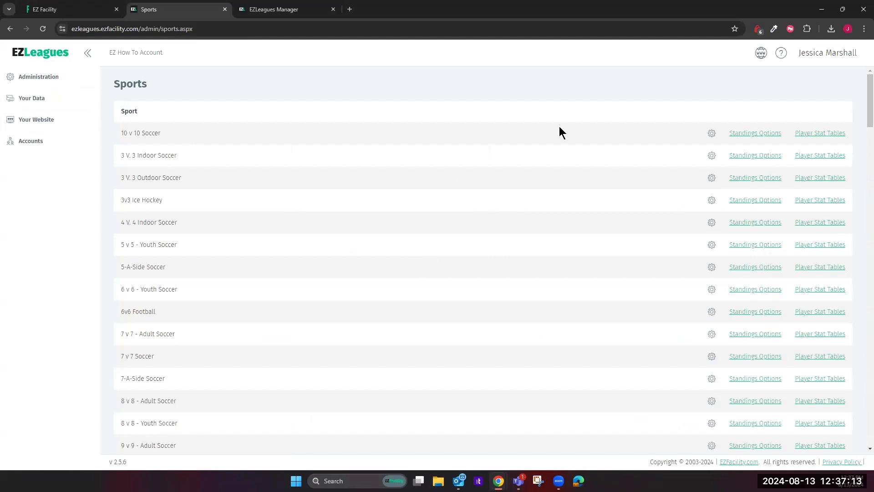
click(712, 133)
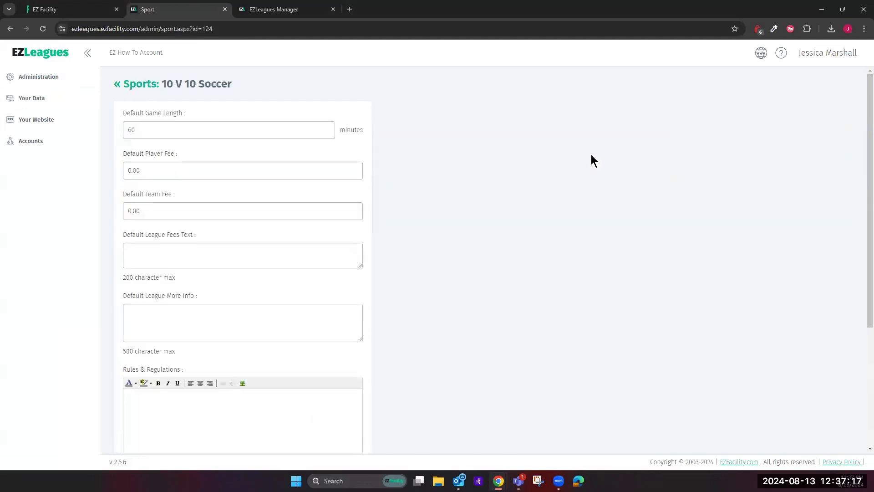
double_click(168, 131)
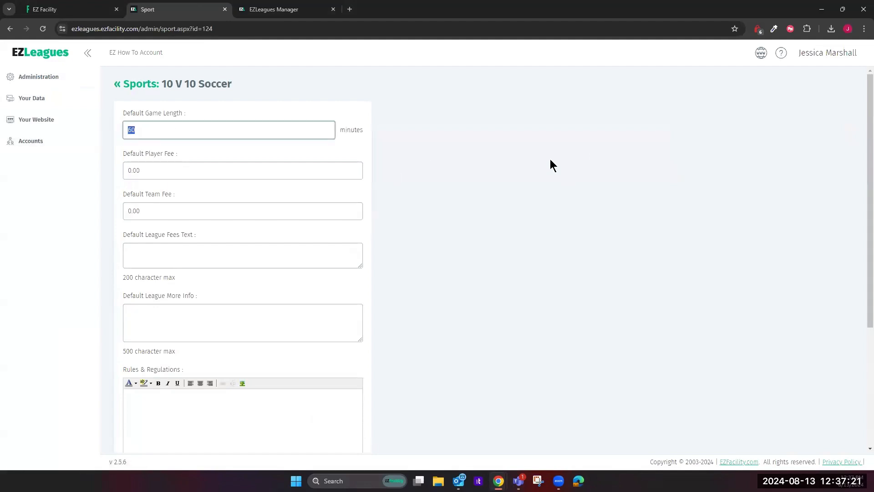
scroll(549, 160, down, 2)
scroll(283, 112, up, 1)
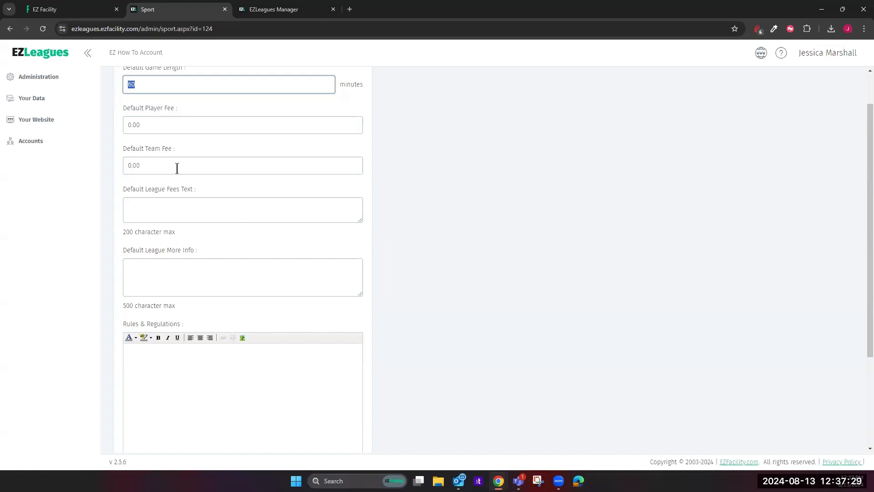
scroll(382, 273, down, 2)
drag(119, 234, 177, 231)
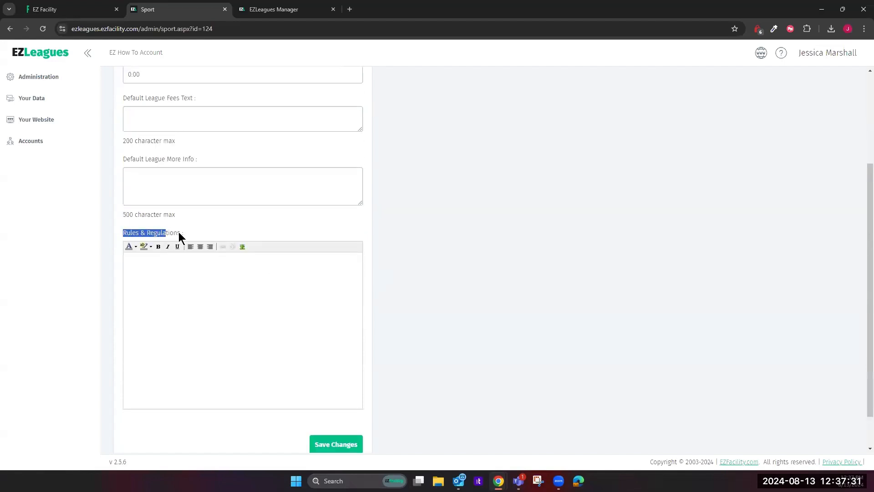
scroll(378, 244, down, 1)
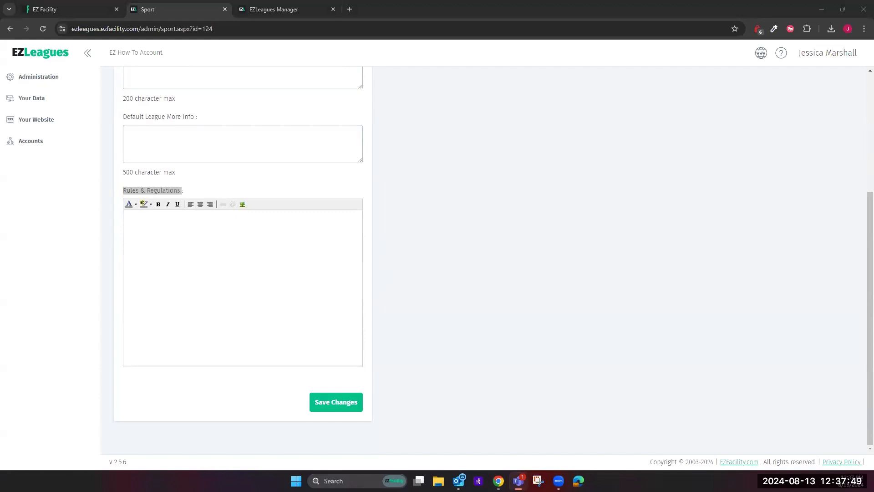
Examine the 10 v 10 Soccer standings options for points and tiebreakers, and return to the Administration overview
click(59, 77)
scroll(720, 175, down, 4)
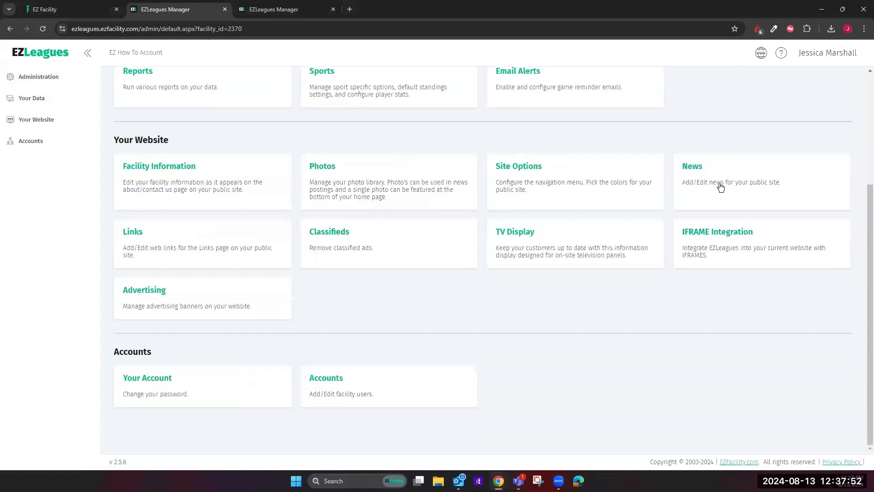
click(385, 89)
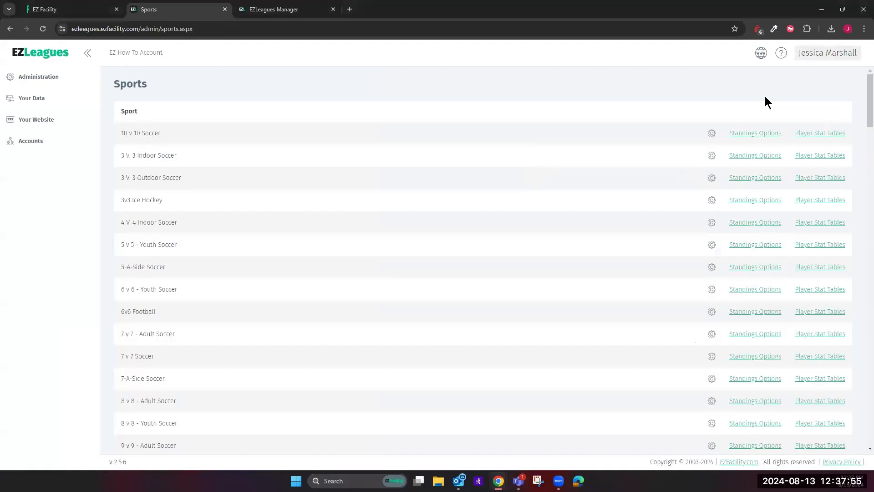
click(758, 135)
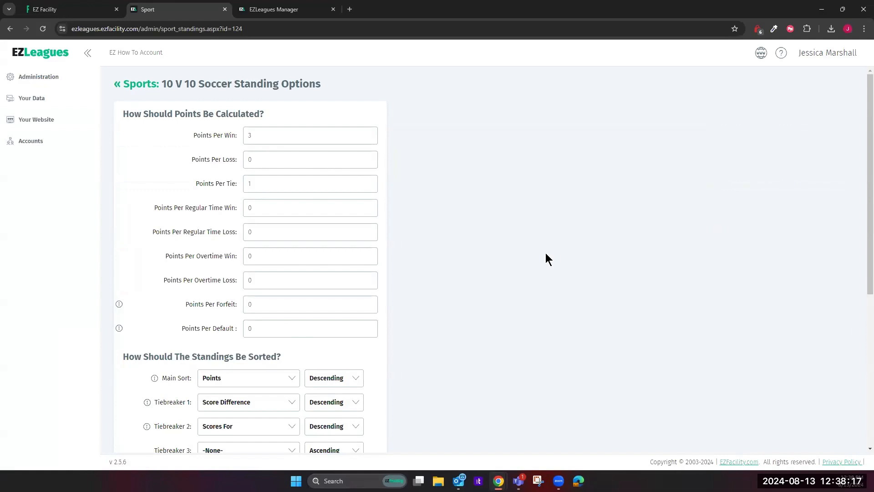
scroll(546, 253, down, 4)
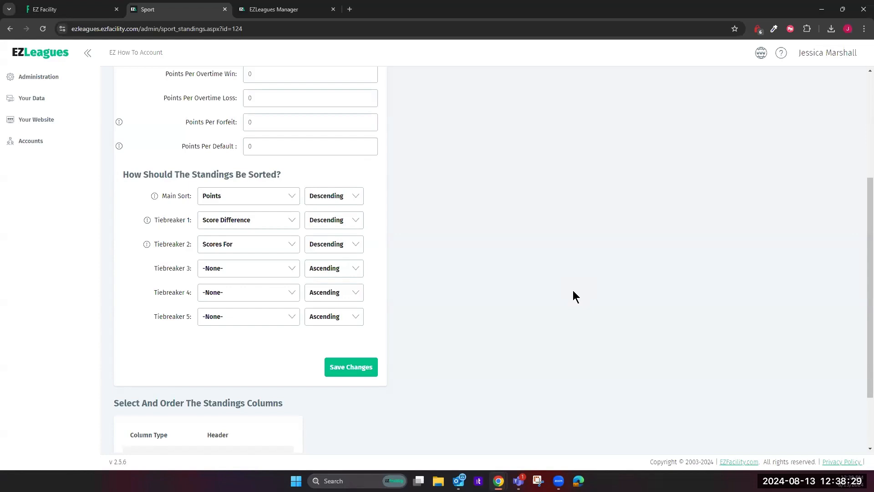
scroll(185, 104, up, 5)
click(82, 77)
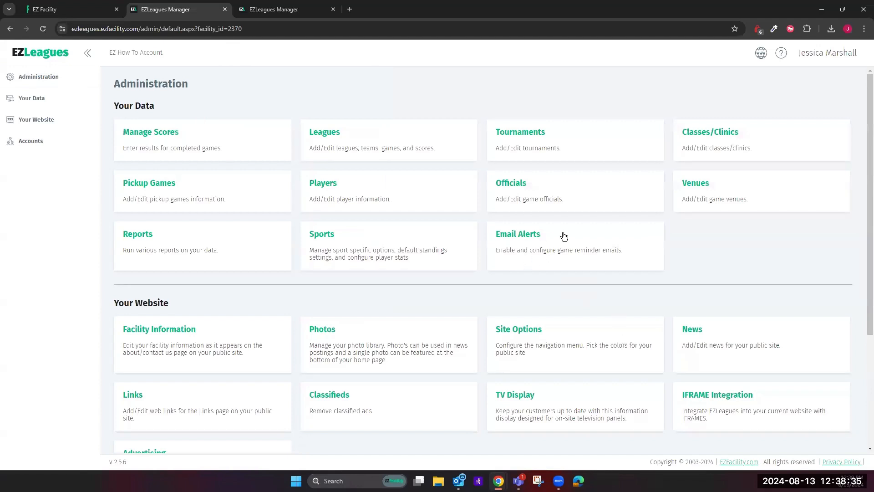
Look at the Email Alerts settings and the available first reminder times for player games, and return to the Administration overview
click(567, 238)
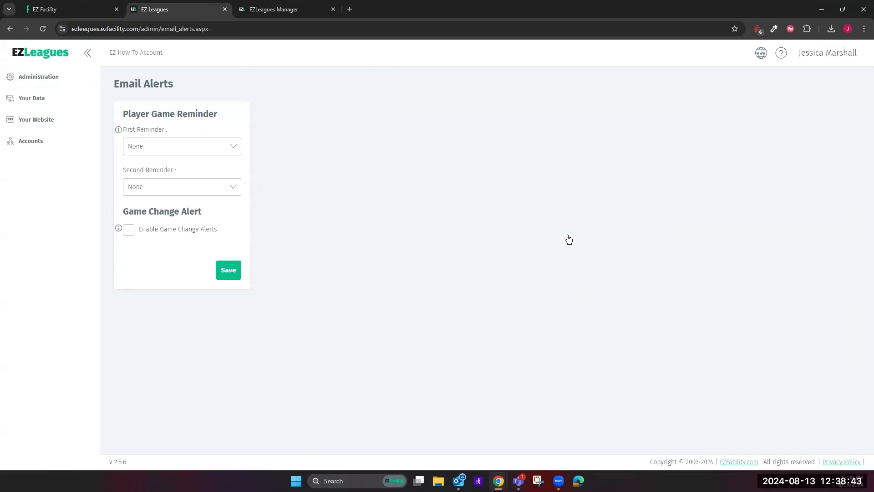
click(221, 148)
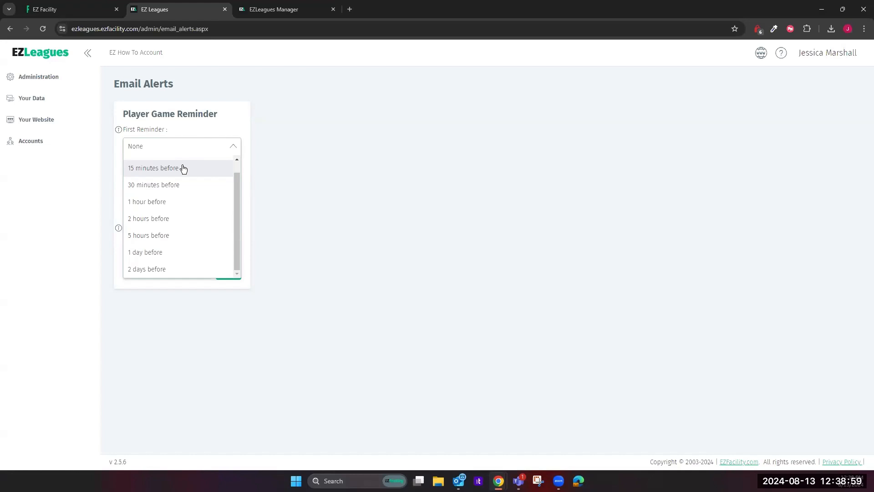
click(326, 168)
click(48, 77)
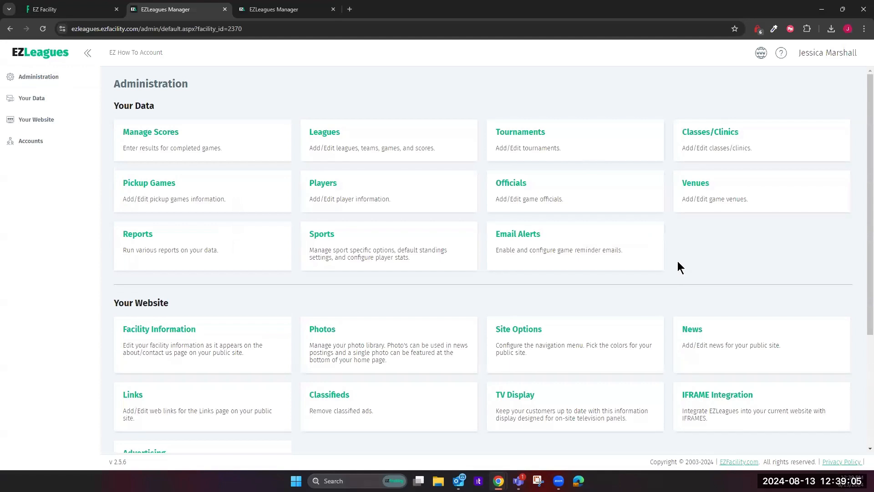
Examine the Facility Information form down to the About Us and consent messages, and look at the Photos library
scroll(677, 261, down, 2)
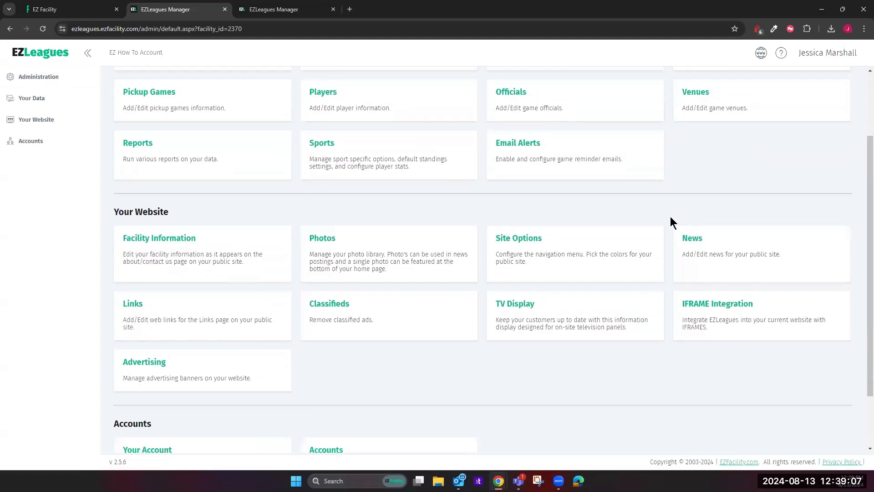
click(169, 239)
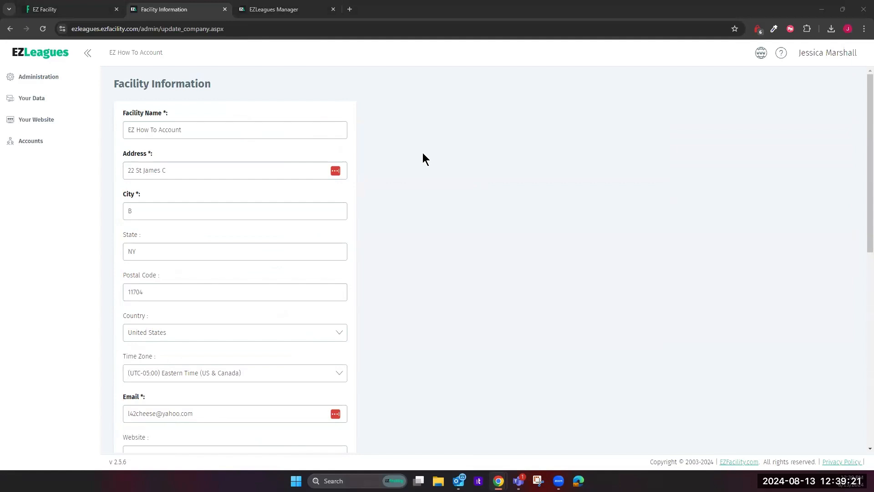
scroll(423, 158, down, 1)
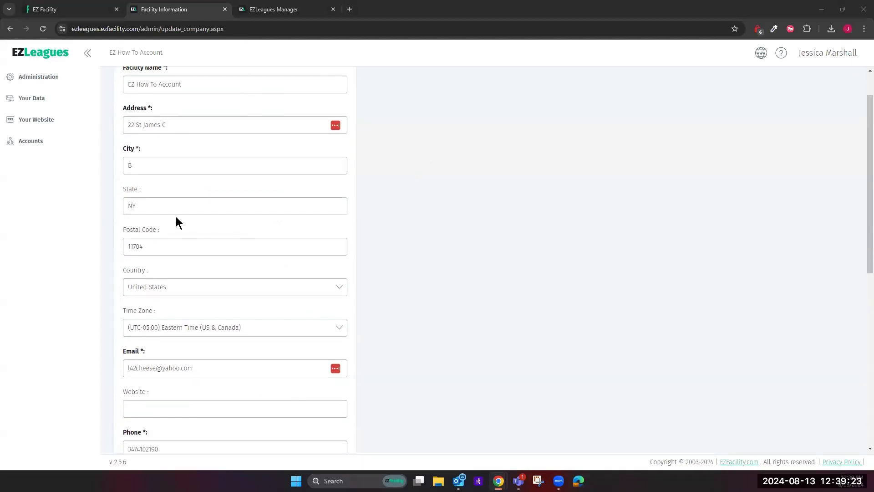
scroll(259, 218, down, 2)
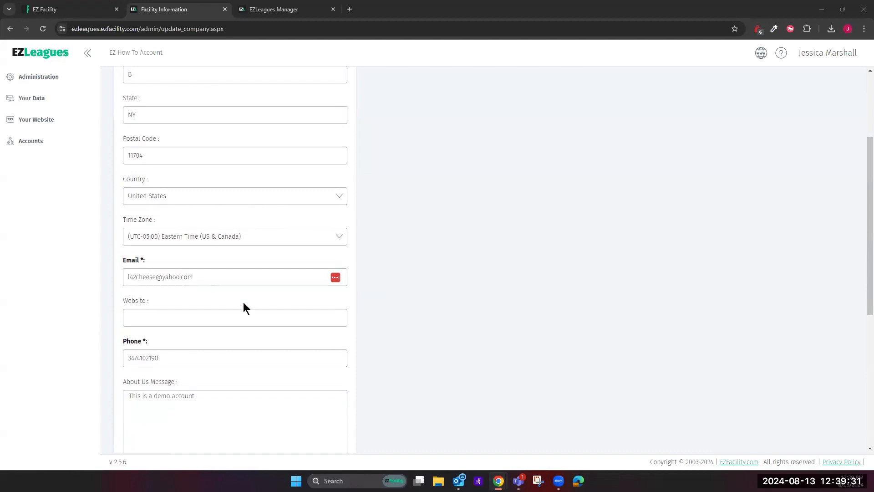
scroll(297, 277, down, 3)
scroll(296, 277, down, 2)
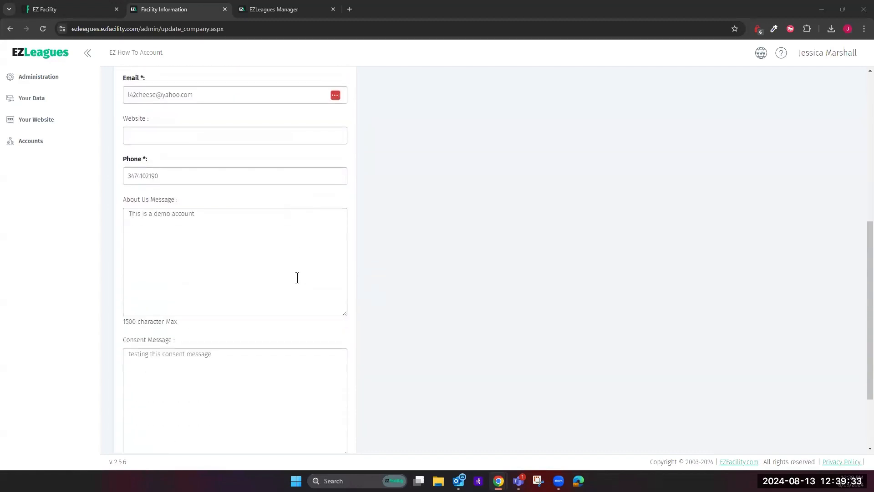
triple_click(152, 155)
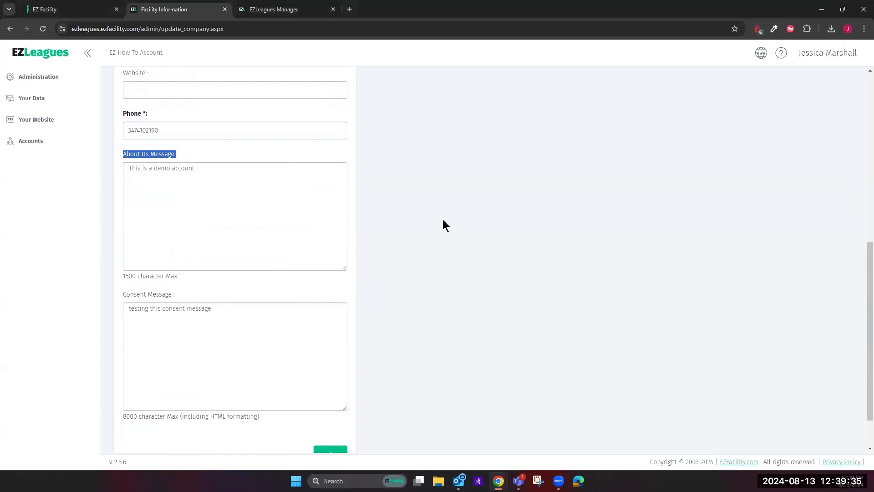
scroll(442, 221, up, 2)
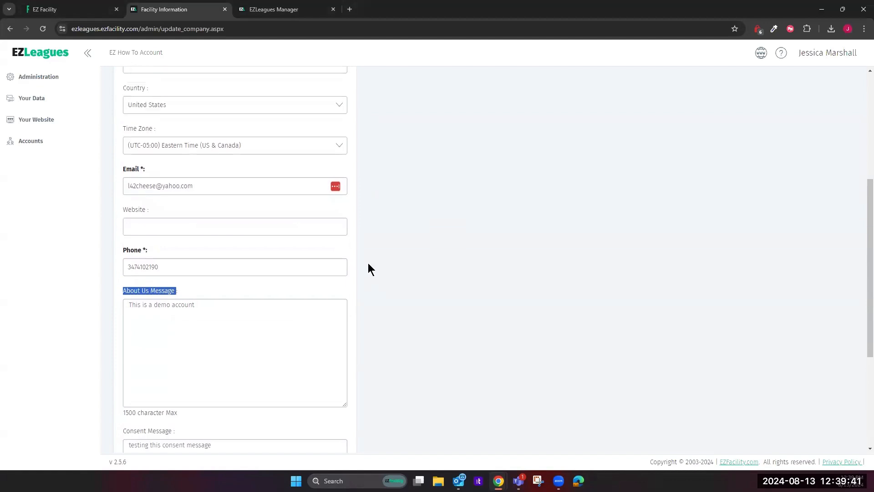
click(53, 77)
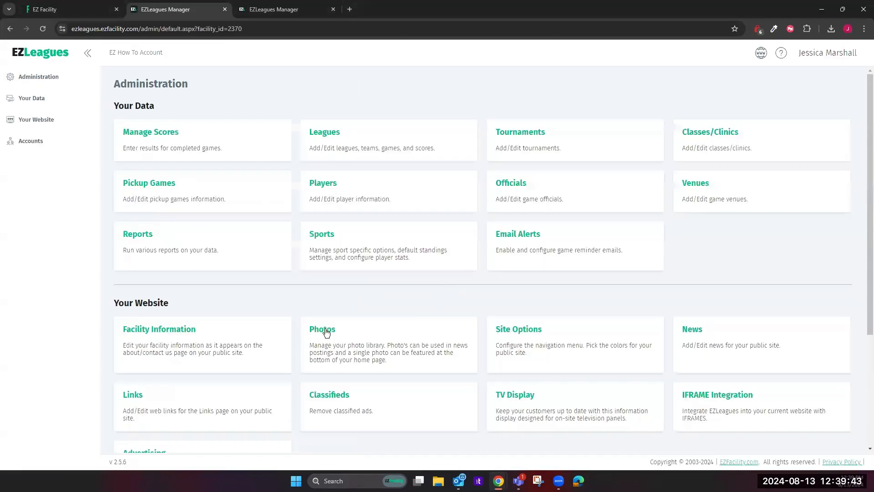
click(359, 327)
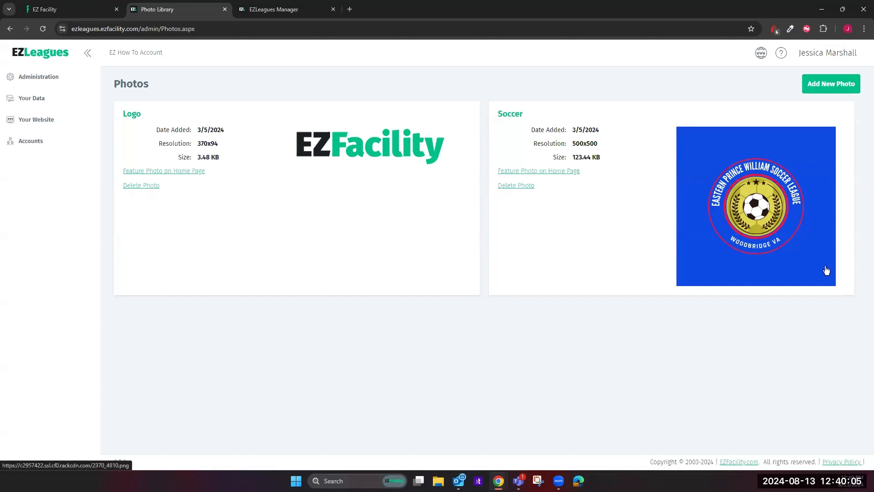
click(51, 78)
In Site Options, hide the "Classes/Clinics" menu link, show the "Drop-In/Pickup Games" menu link, and update the menu
click(609, 340)
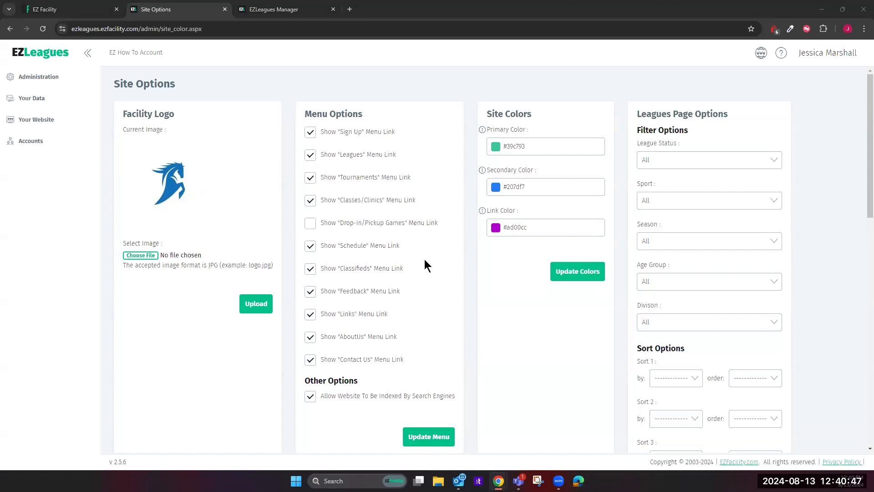
click(310, 201)
click(310, 223)
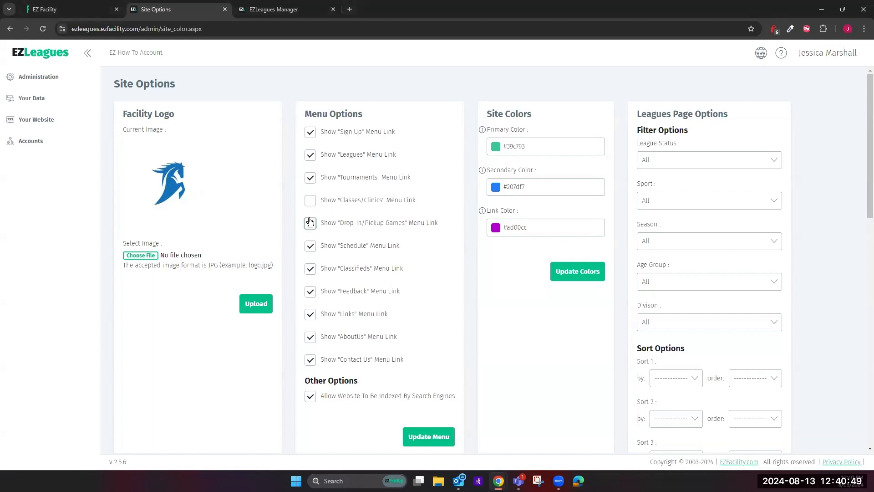
click(430, 437)
Review the Tournament Page Options and Leagues Page Options, including the League Status filter choices, and return to the Administration overview
scroll(660, 268, down, 8)
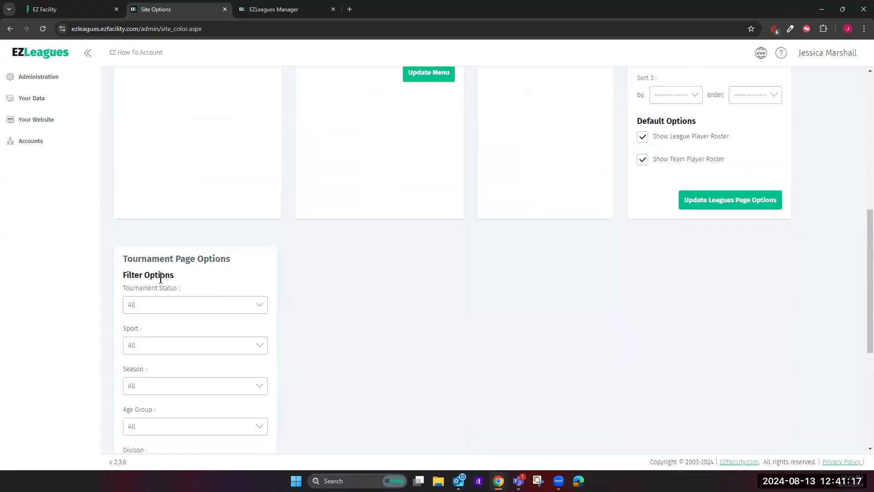
scroll(819, 321, up, 8)
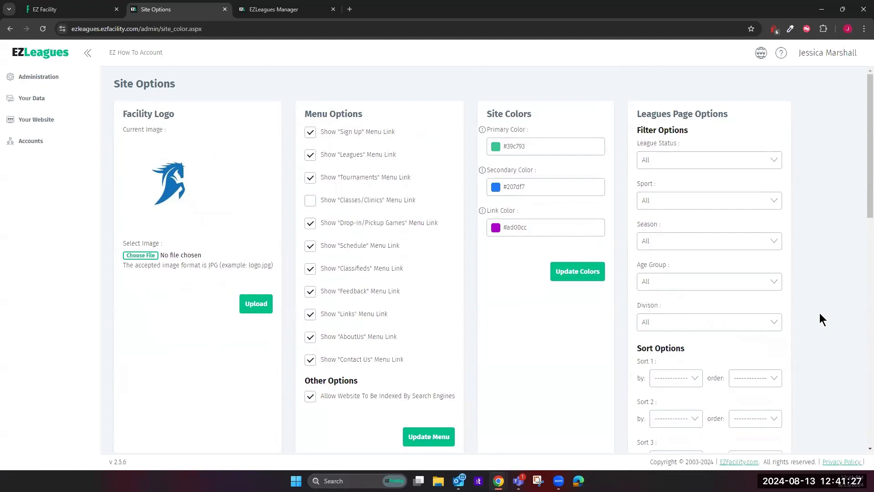
click(751, 159)
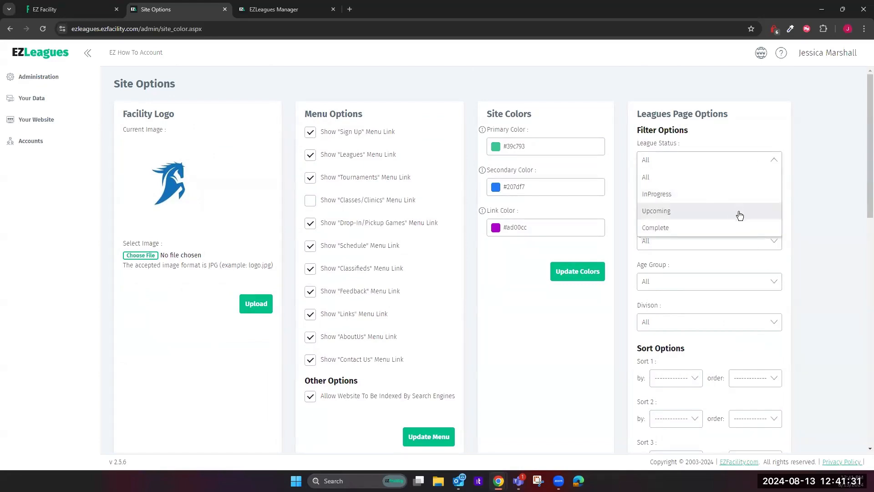
click(803, 157)
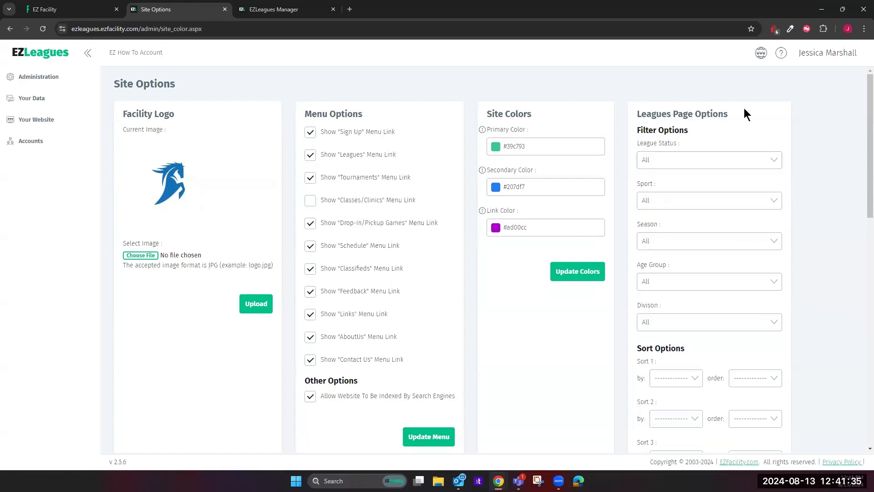
scroll(735, 168, down, 1)
scroll(735, 168, down, 3)
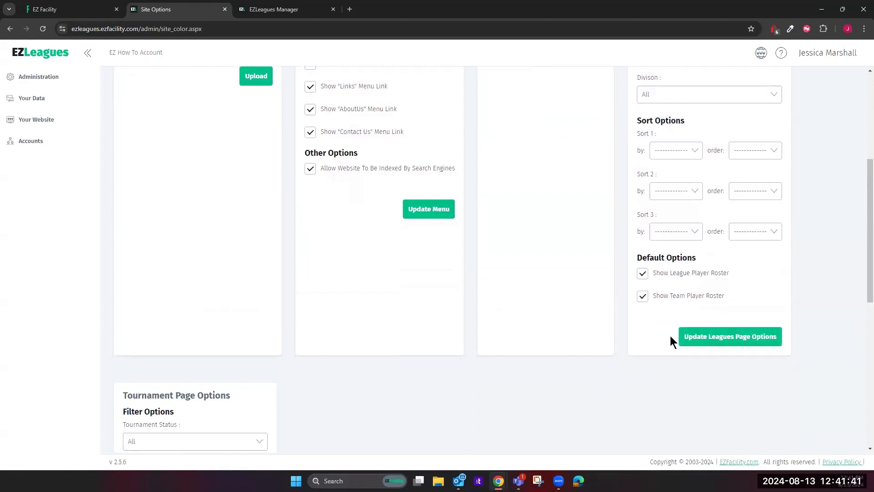
click(55, 76)
Review the form for adding a news story, including the Story relates to section, and return to Administration without adding one
scroll(730, 269, down, 3)
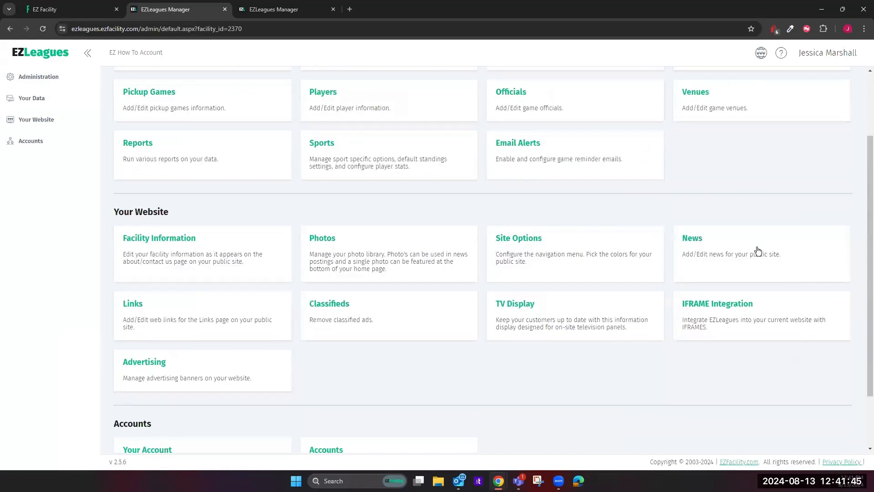
click(756, 248)
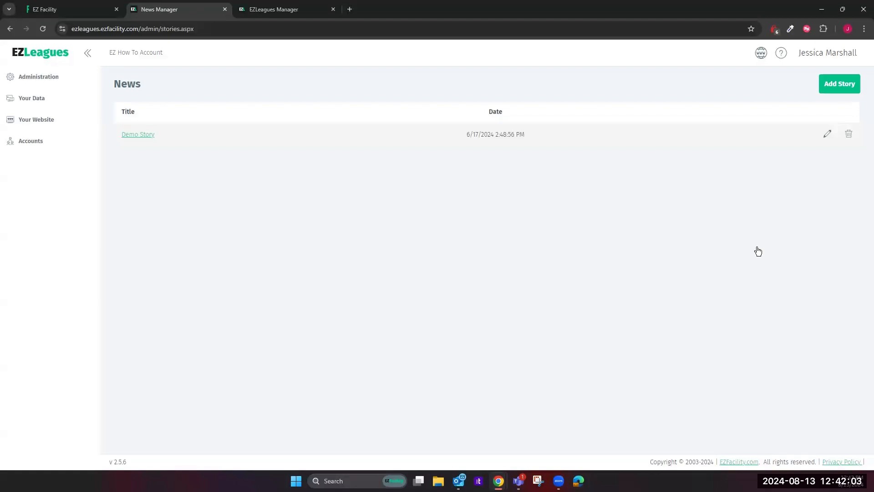
click(853, 91)
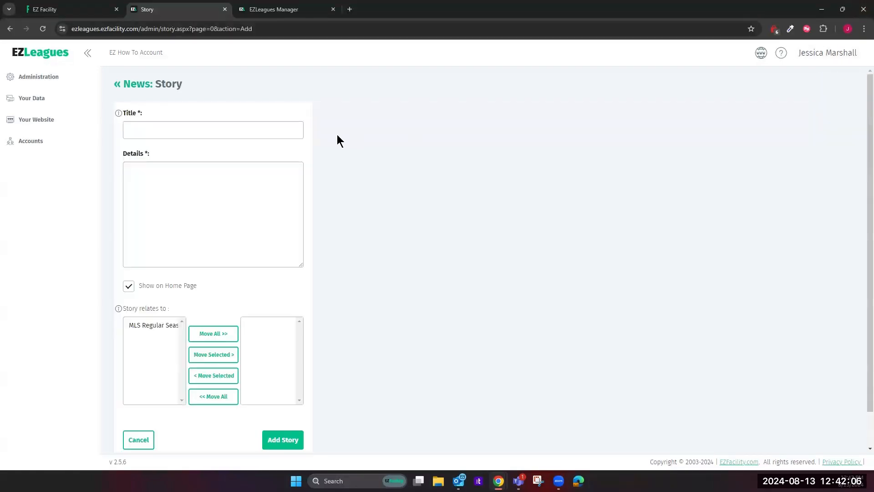
click(205, 128)
click(243, 229)
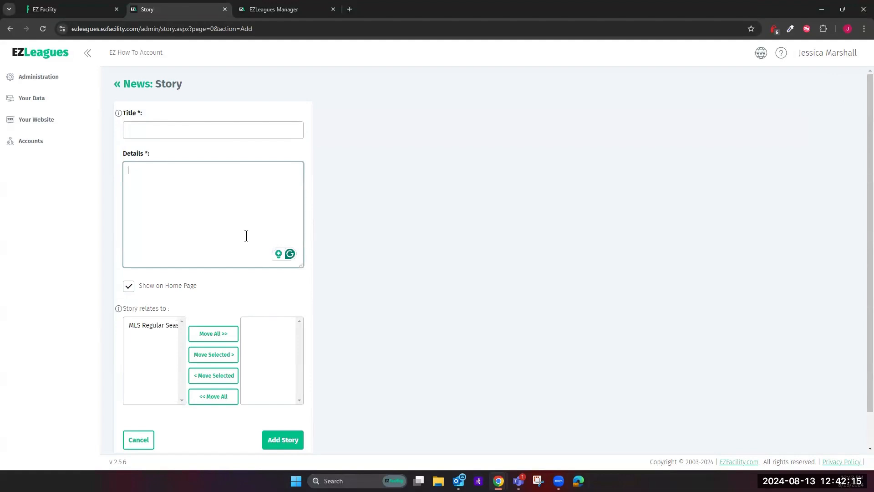
scroll(236, 260, down, 1)
triple_click(153, 269)
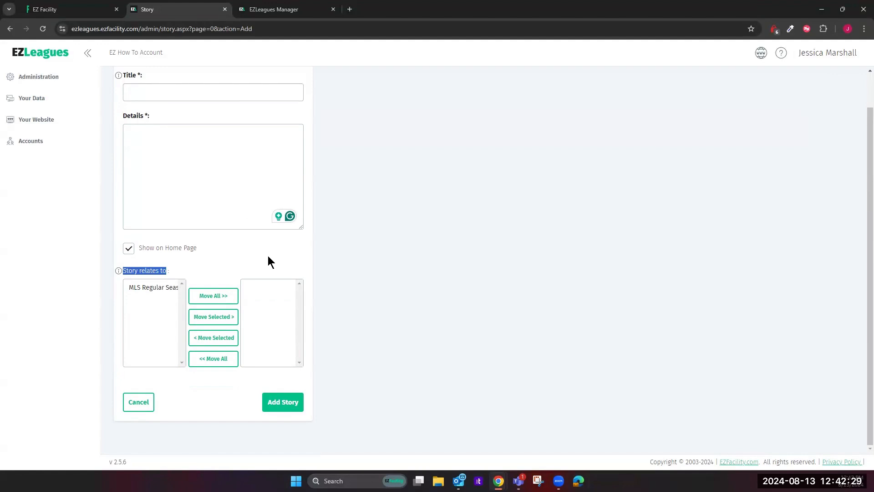
scroll(269, 259, up, 1)
click(133, 87)
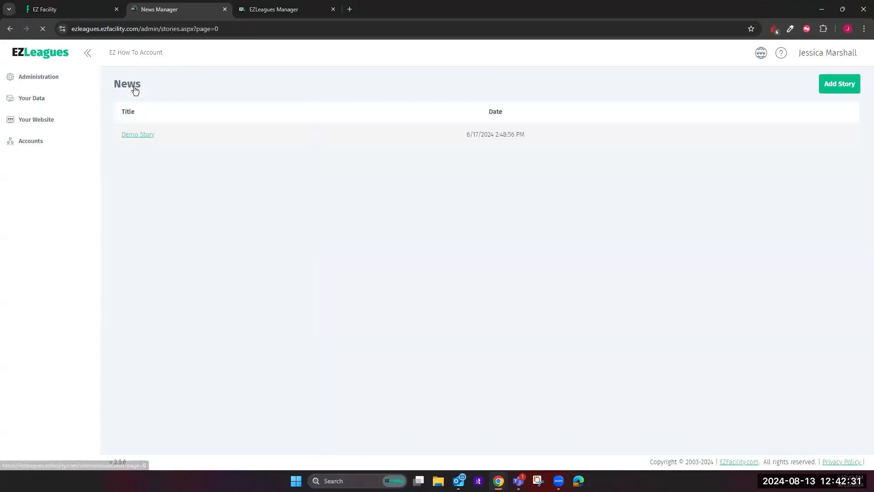
click(48, 80)
Look at the Links page for the public site and return to the Administration overview
scroll(318, 279, down, 3)
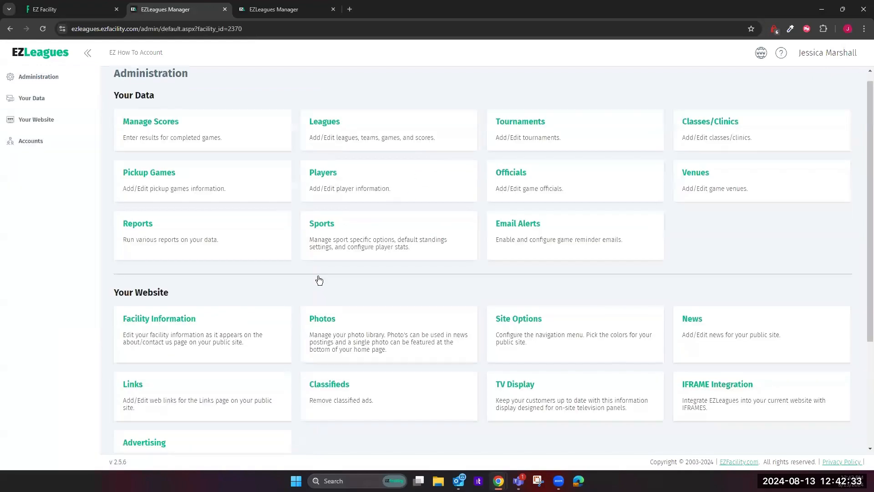
click(201, 316)
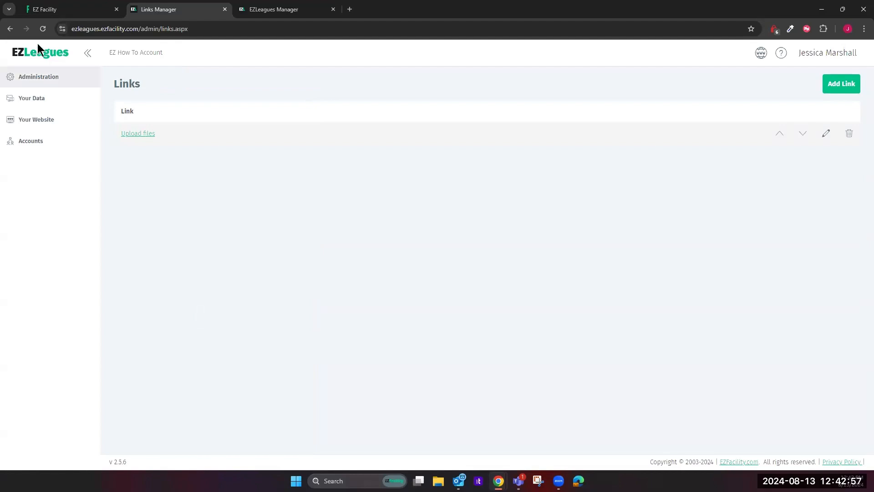
click(34, 82)
Look at the Classifieds page and open the facility's public website
scroll(278, 199, down, 1)
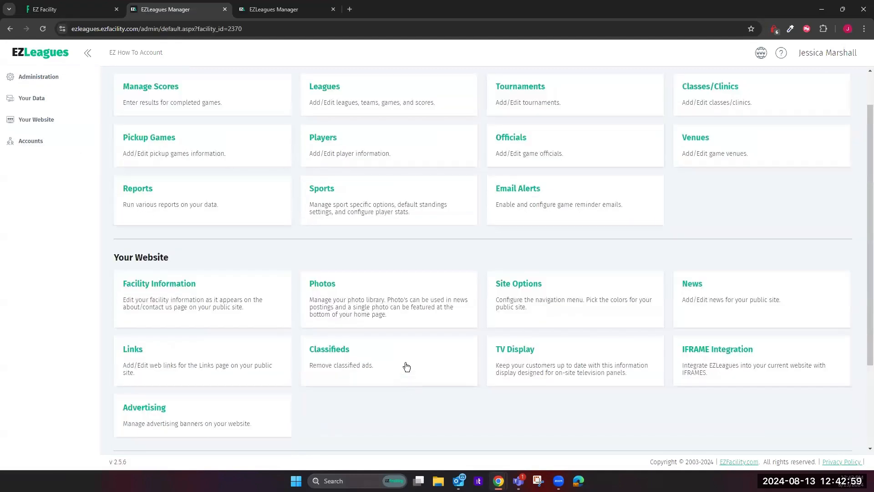
click(406, 367)
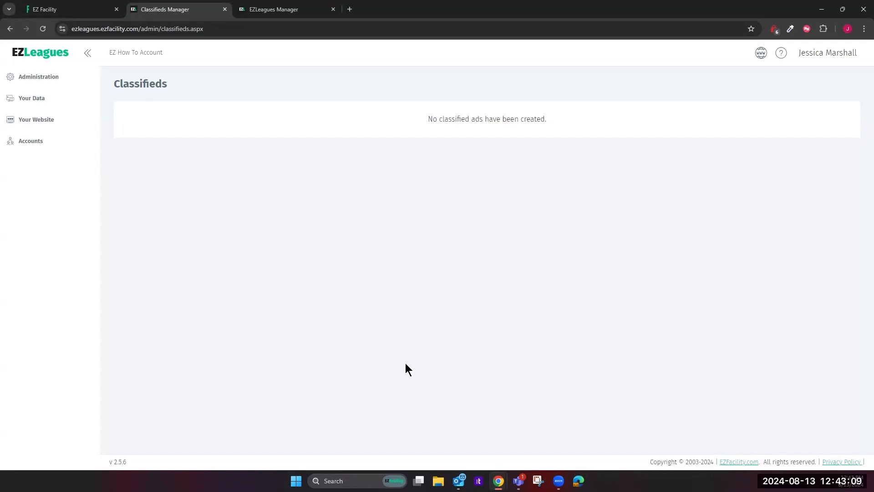
click(762, 55)
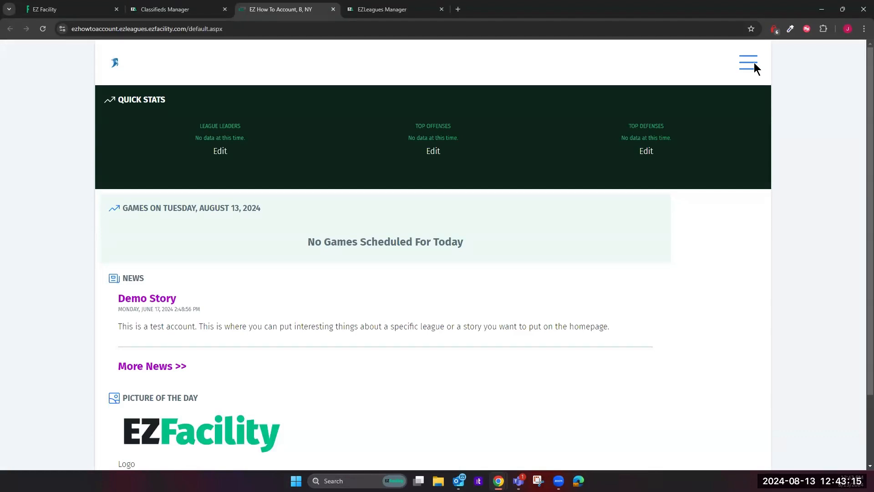
Look at the public Classifieds page and its ad type choices, and return to the Administration overview of EZLeagues Manager
click(756, 65)
click(744, 259)
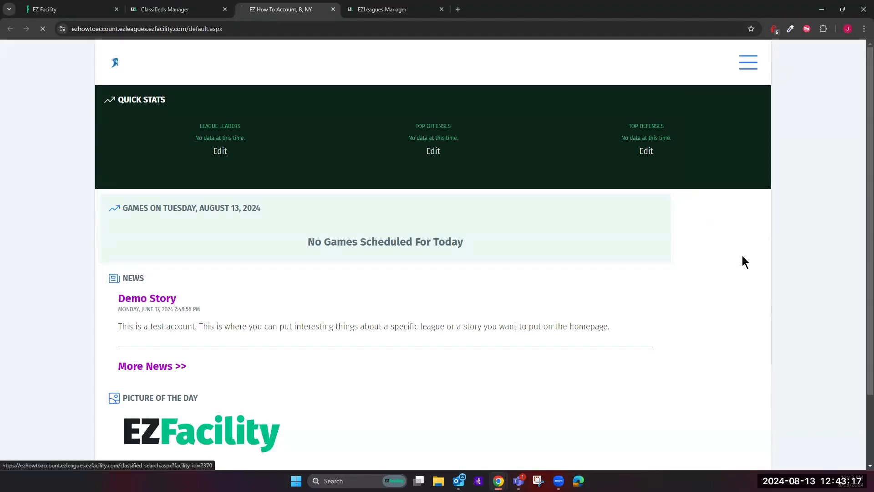
click(203, 193)
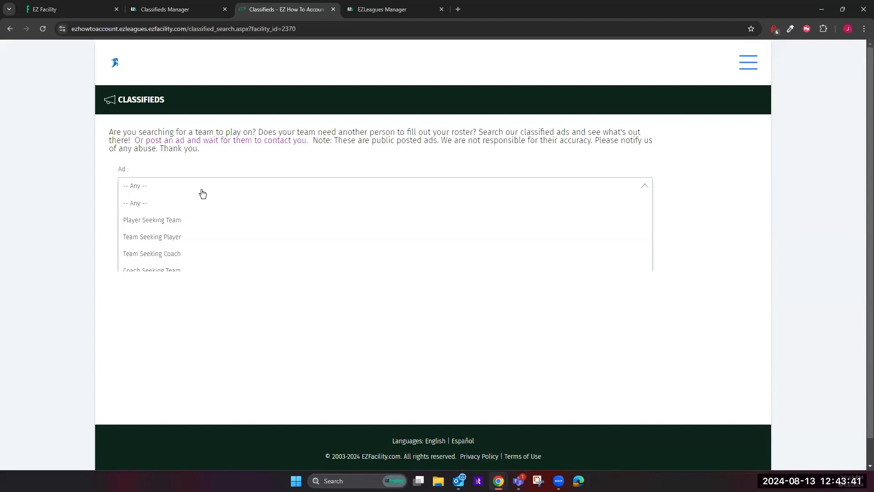
click(137, 10)
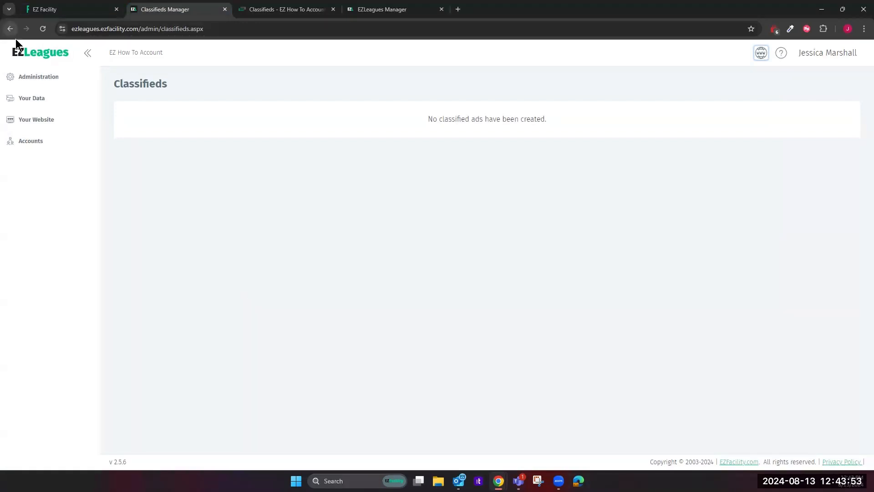
click(39, 77)
Look at the TV Display for on-site television panels and return to the Administration overview
scroll(650, 267, down, 3)
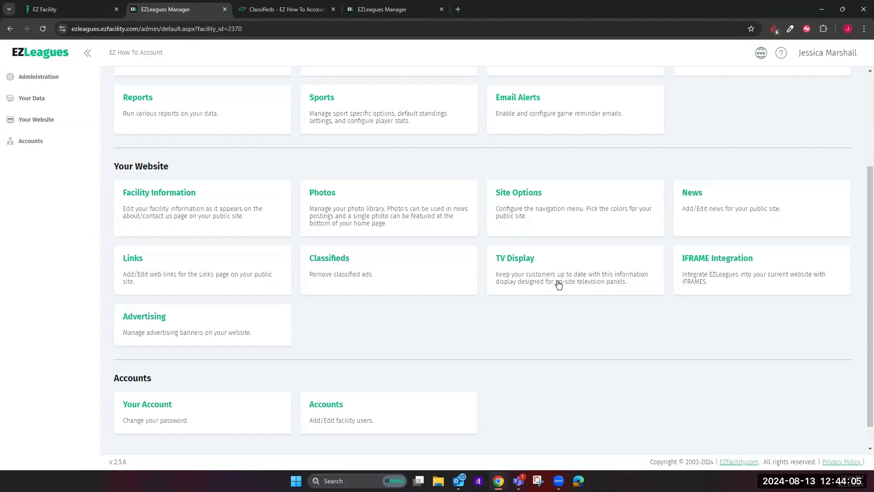
click(559, 284)
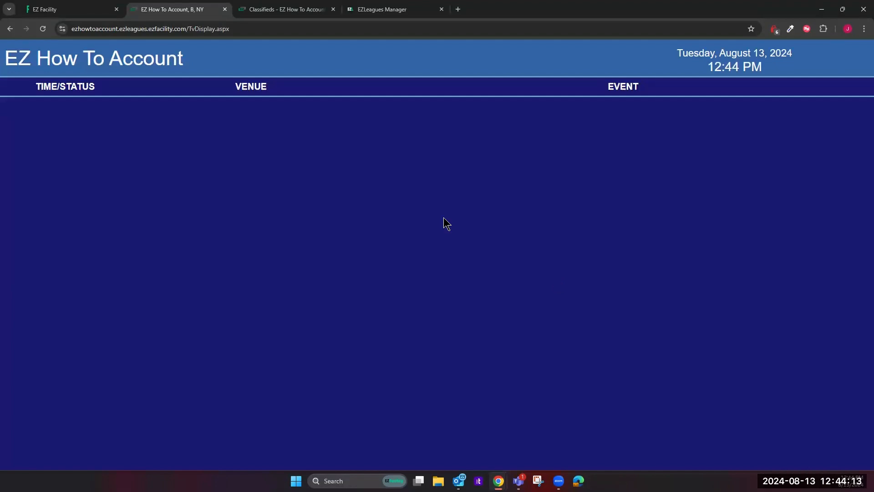
click(14, 29)
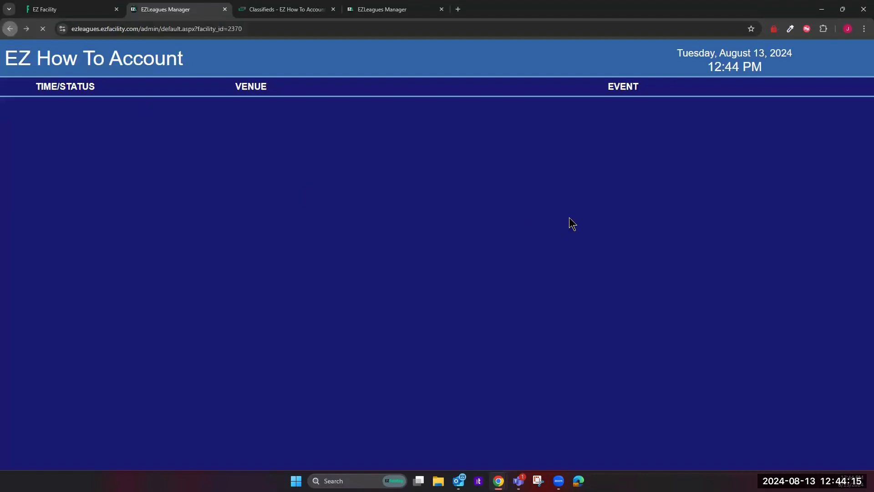
Review the IFRAME Integration code for embedding the public pages and return to the Administration overview
scroll(728, 319, down, 1)
click(795, 359)
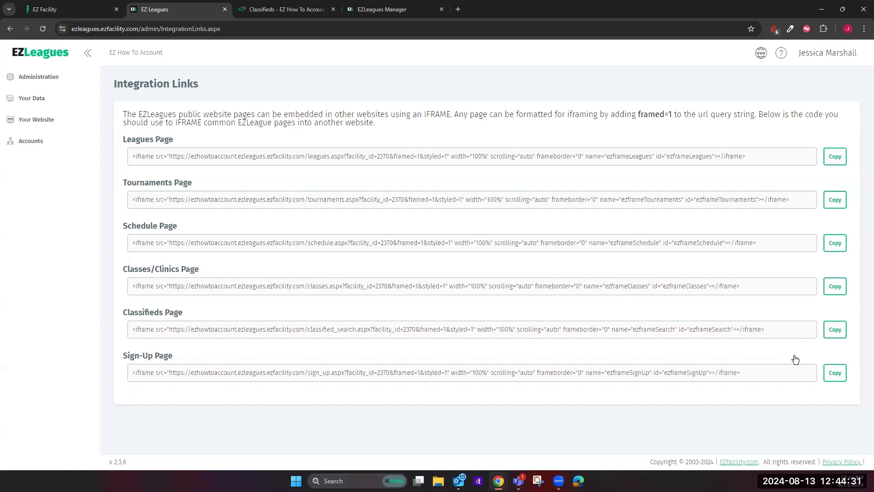
click(64, 77)
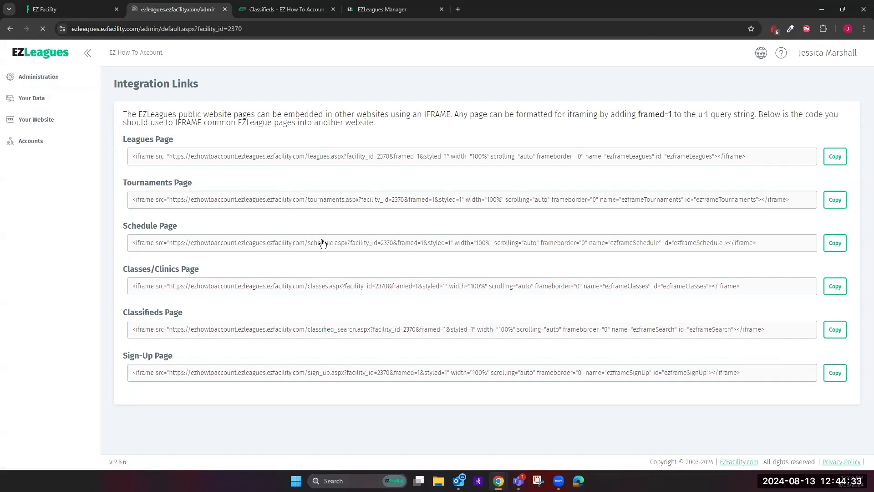
Open the Advertising page, check the facility's public home page, and return to Advertisements
scroll(444, 302, down, 3)
click(177, 318)
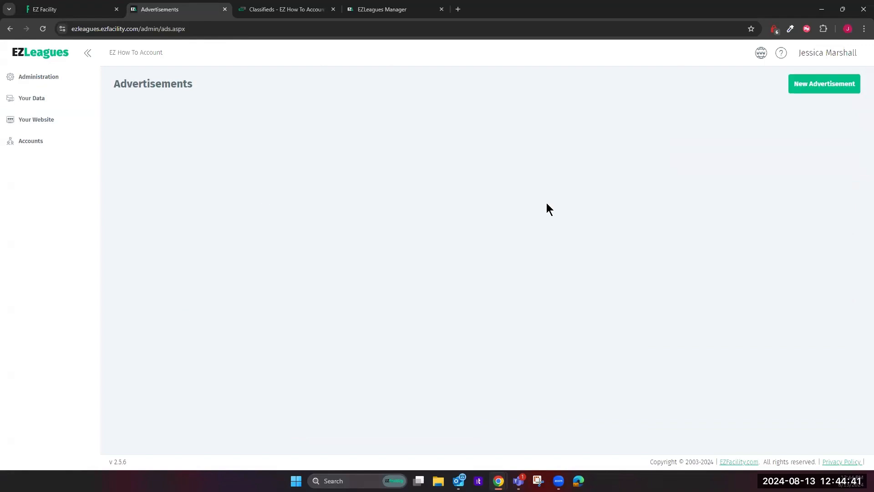
click(761, 52)
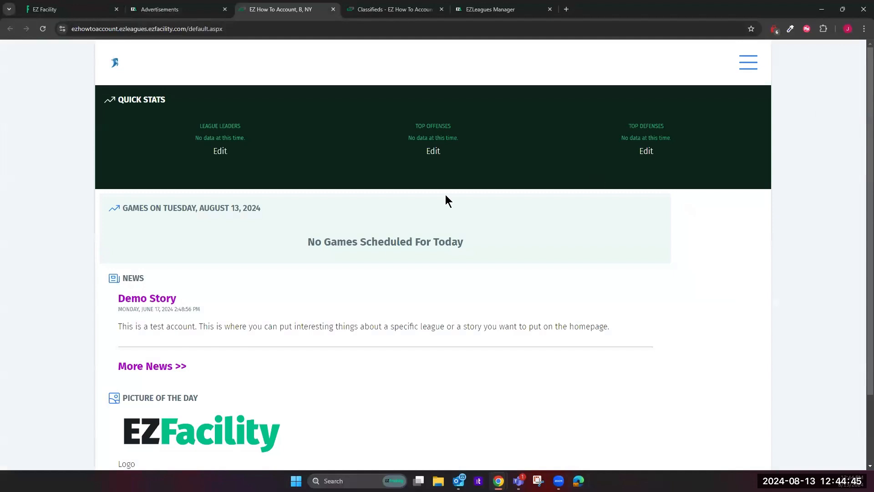
click(136, 9)
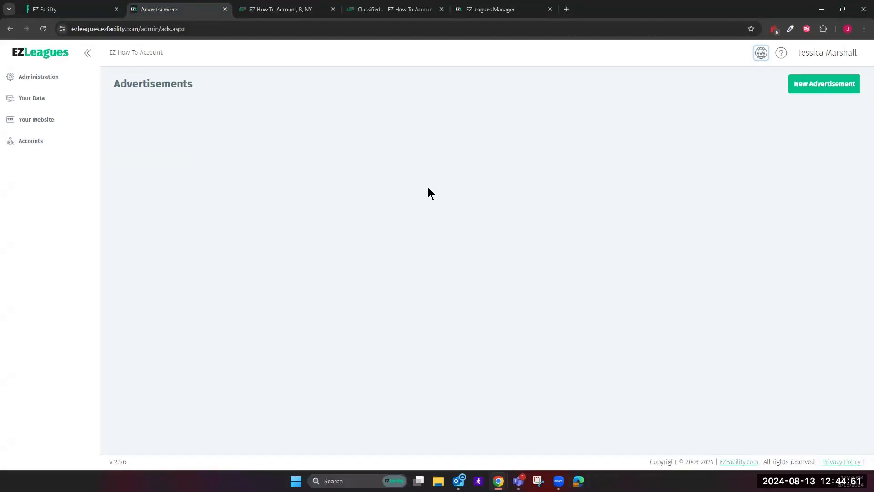
Review the form for a new advertisement, including the banner locations, and return to Administration without adding one
click(827, 84)
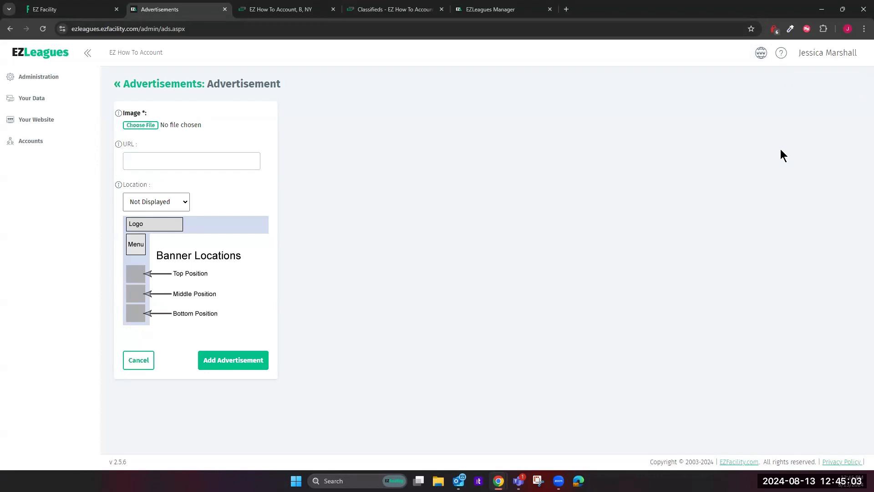
click(163, 84)
click(52, 75)
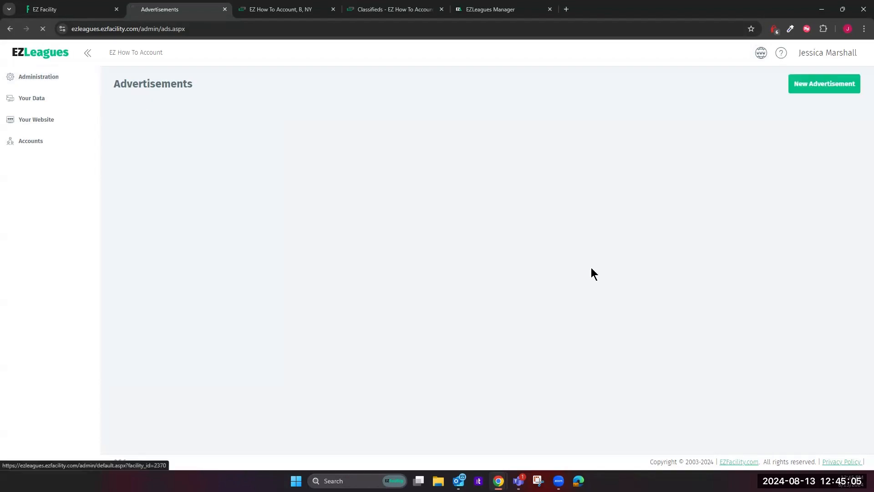
scroll(501, 336, down, 4)
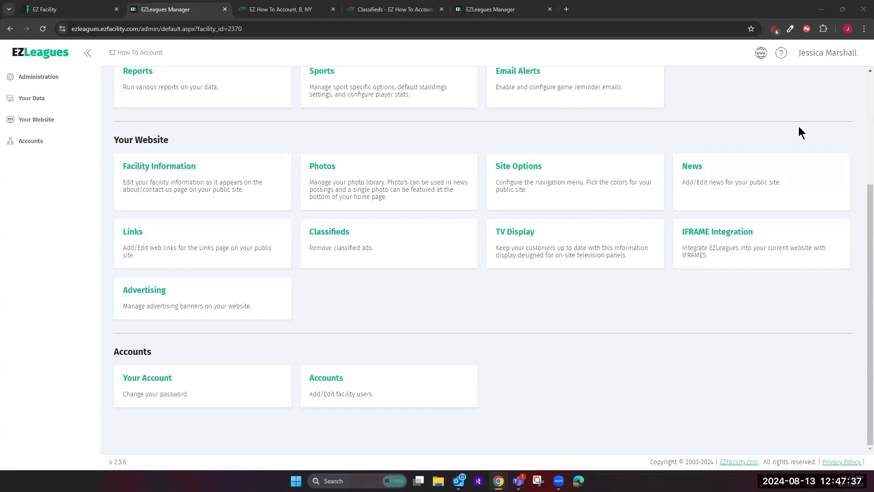
Open the facility's public website and look over its home page from Quick Stats to Picture of the Day
click(765, 53)
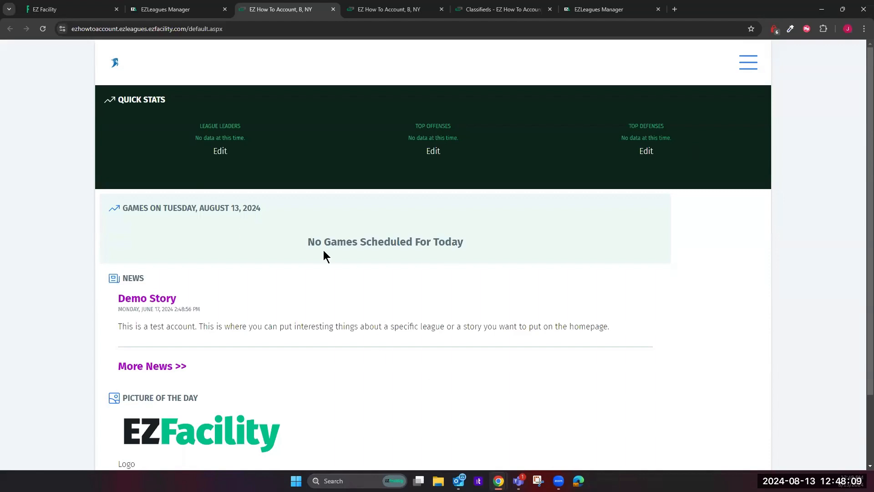
scroll(242, 288, down, 2)
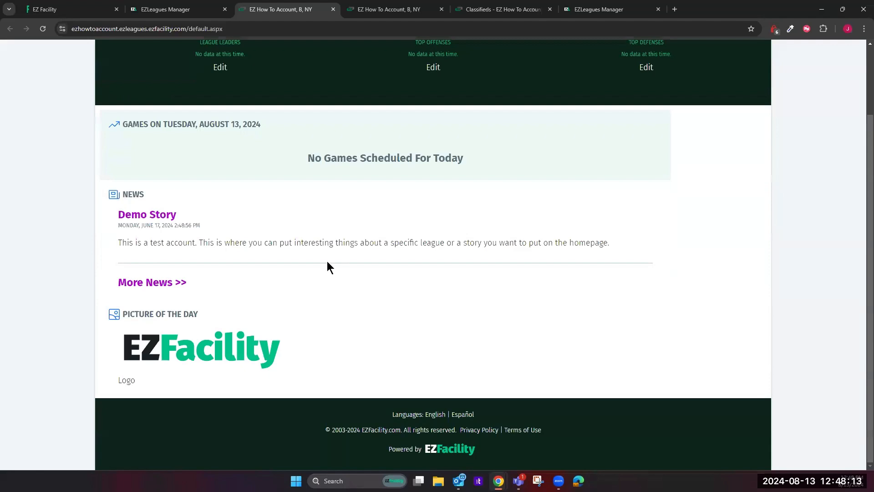
scroll(701, 237, up, 2)
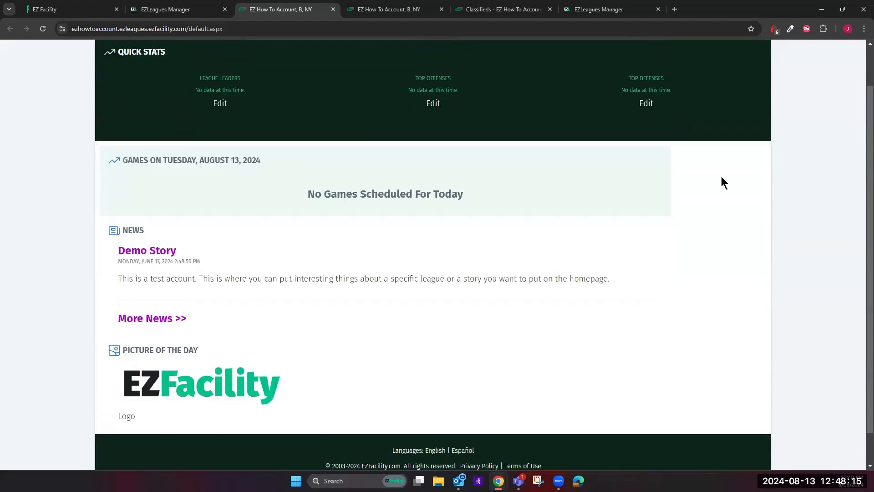
Open the MLS Regular Season standings from the public Leagues page, read the standings column definitions, and return to the standings
click(749, 65)
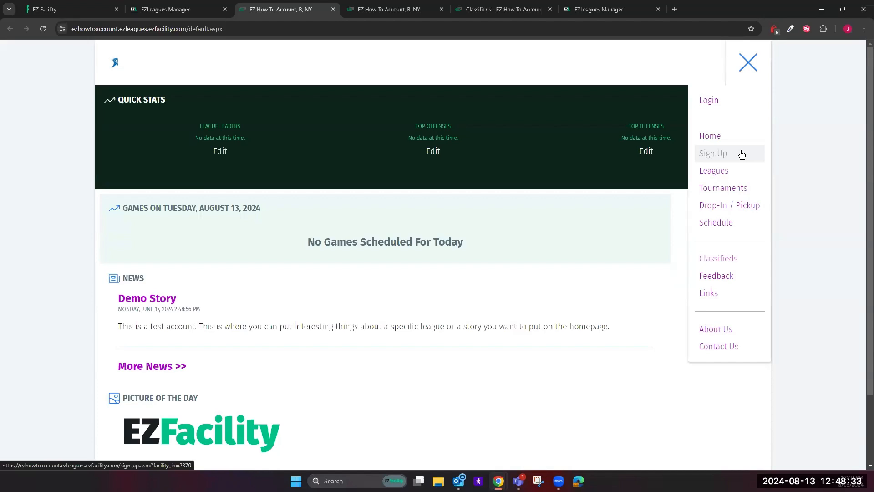
click(730, 173)
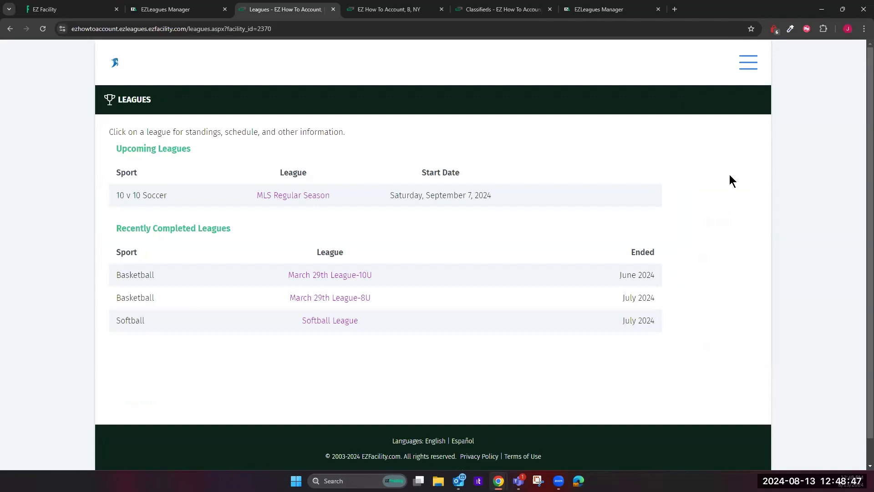
click(292, 196)
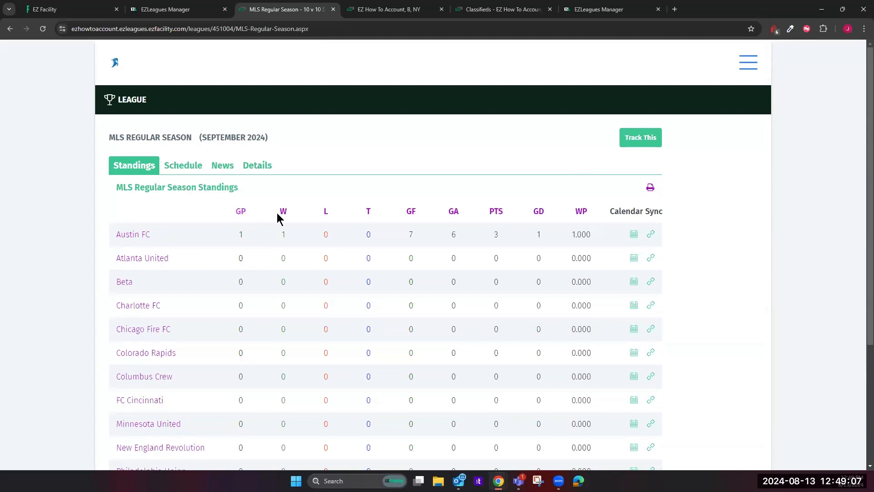
click(240, 212)
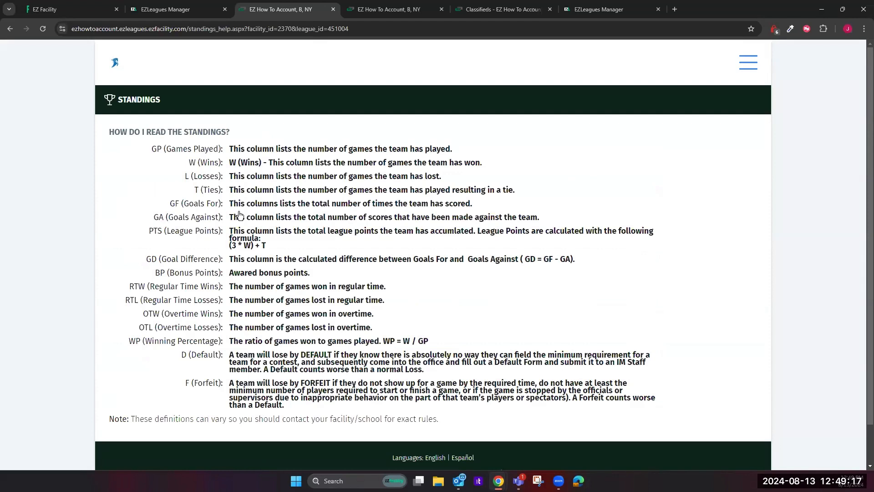
click(10, 29)
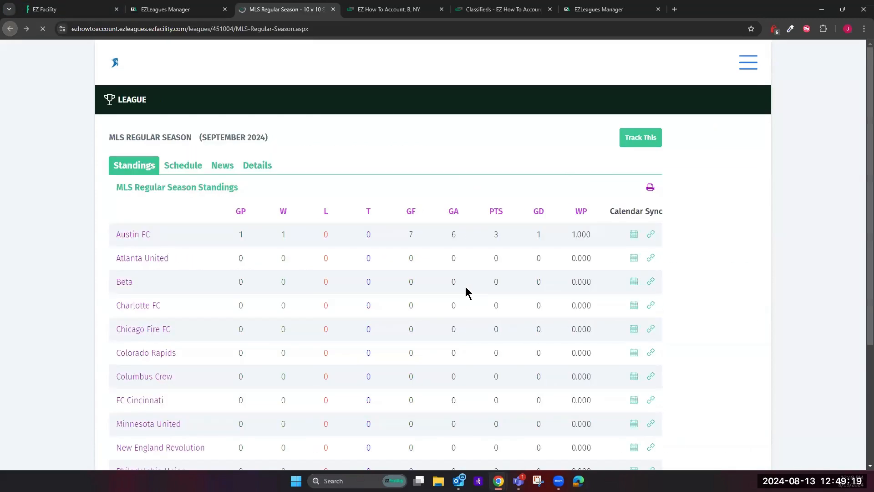
Review the Schedule, News and Details of the MLS Regular Season league and return to its standings
click(180, 167)
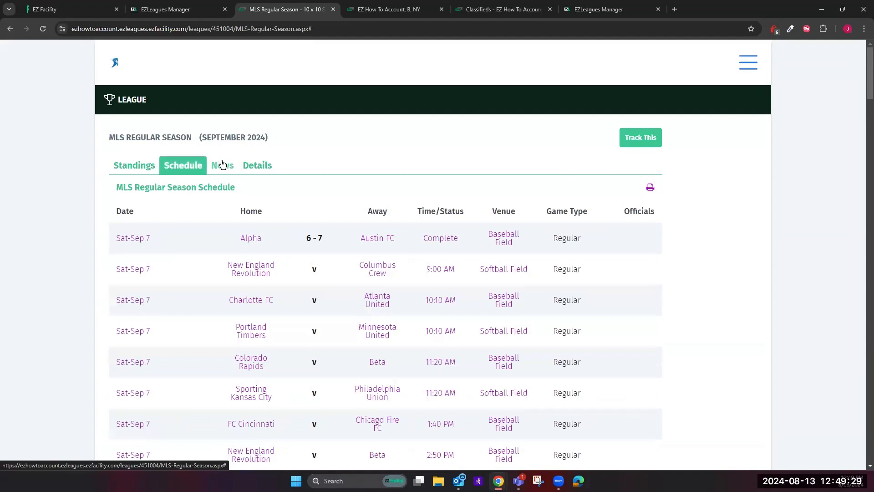
click(223, 166)
click(256, 172)
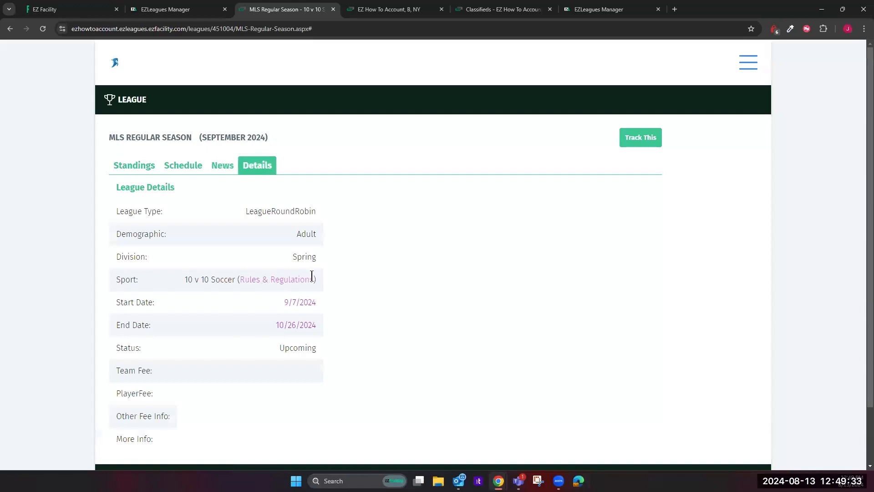
click(133, 166)
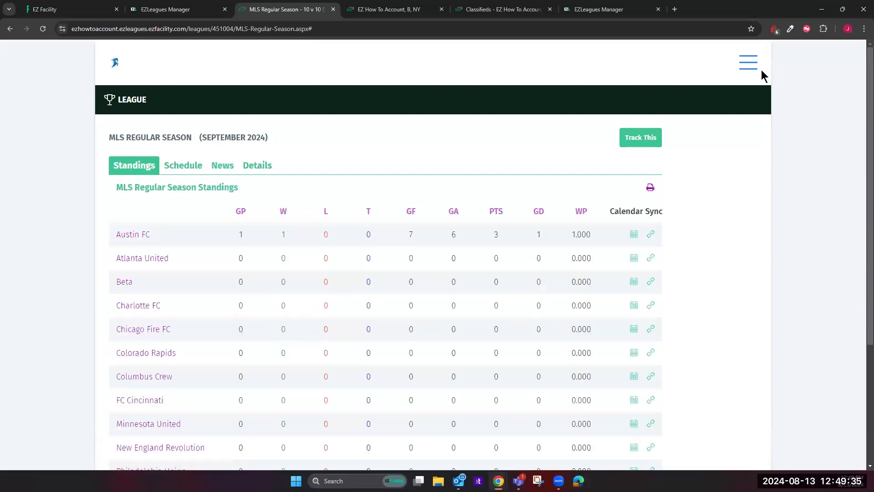
Open the Volleyball Tournament from the public Tournaments page and review its schedule and standings
click(749, 62)
click(728, 186)
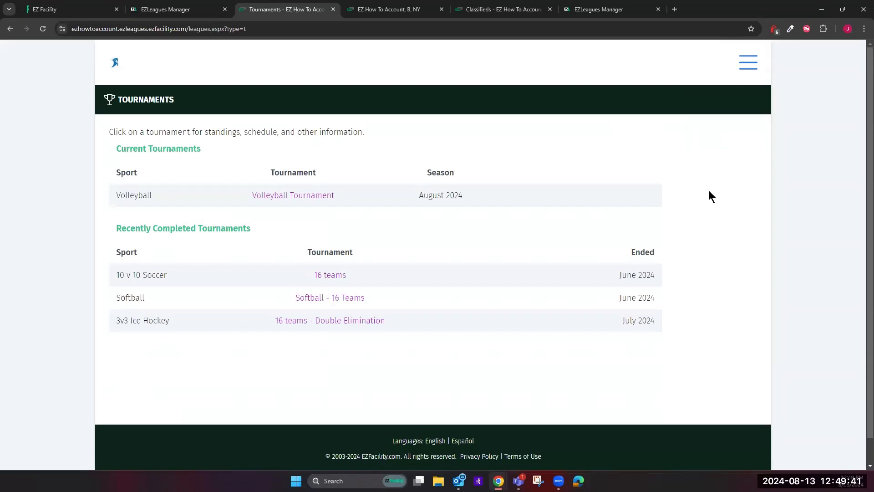
click(295, 196)
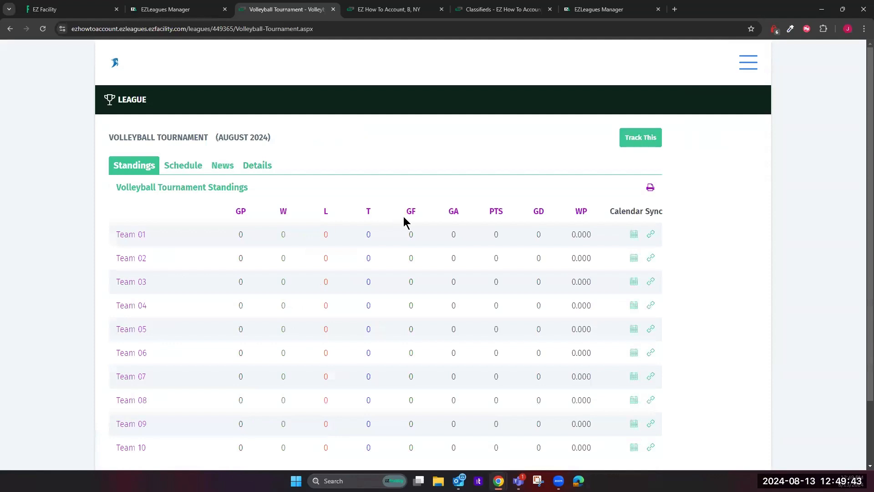
click(195, 165)
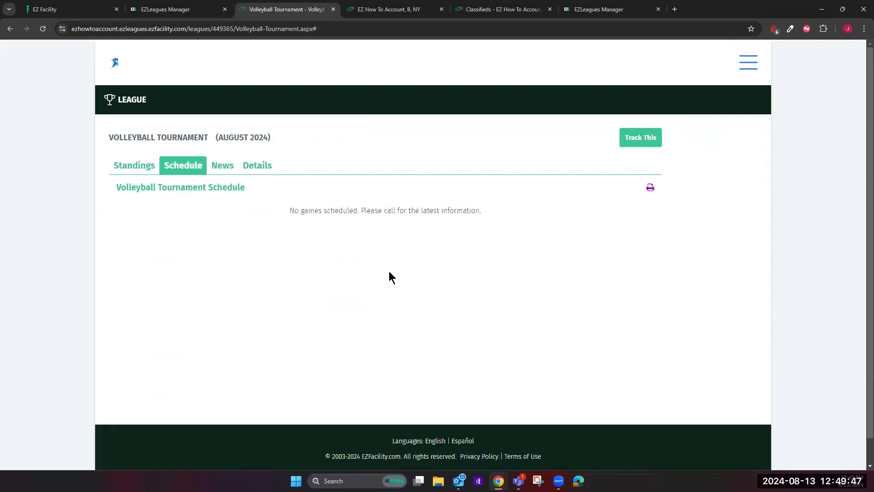
click(134, 165)
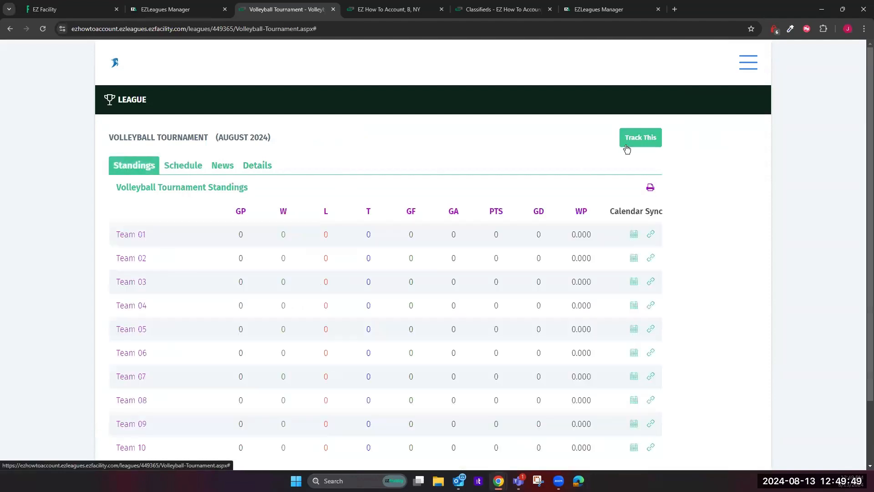
scroll(628, 263, down, 2)
scroll(629, 264, up, 2)
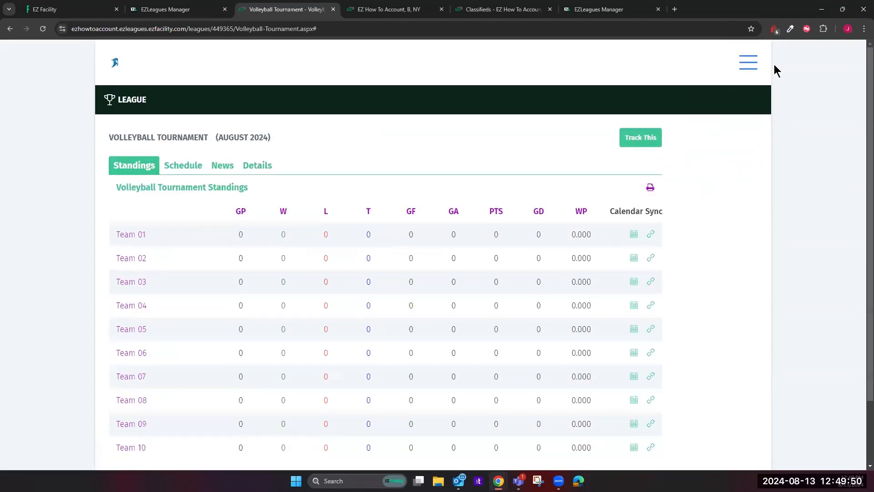
Open the details of the Pancake Basketb pickup game from the public Drop-In / Pickup page
click(748, 60)
click(752, 210)
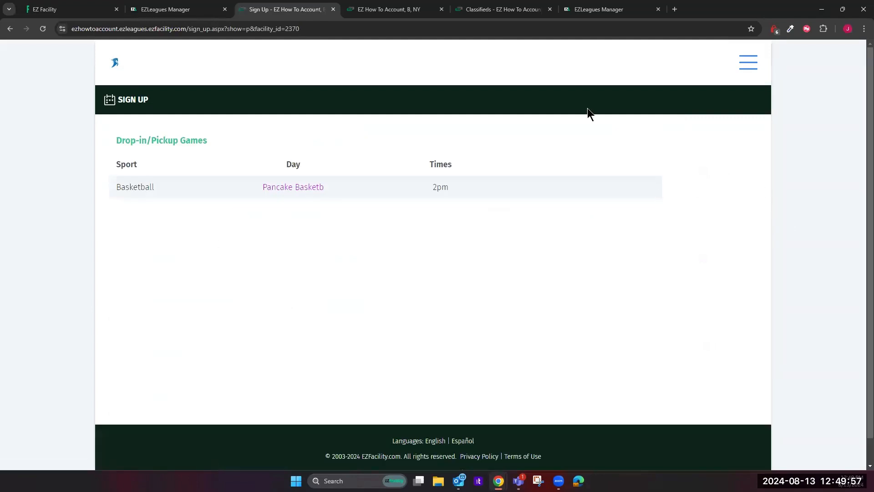
click(286, 187)
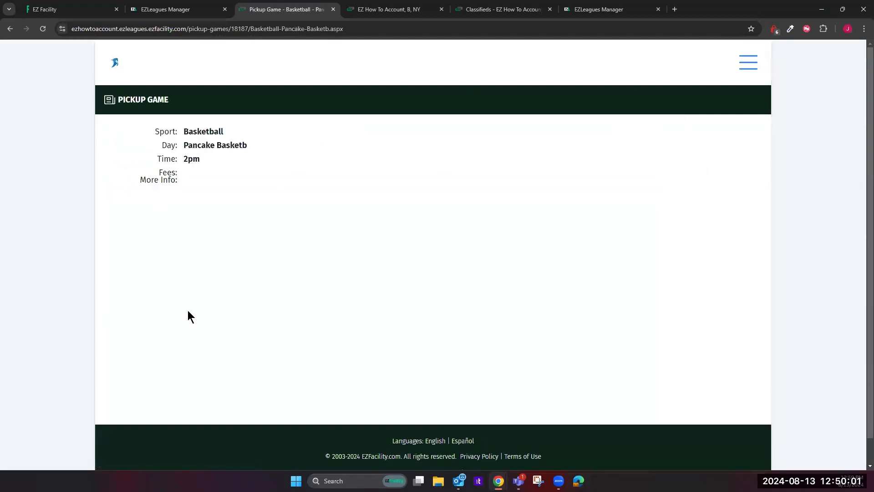
Show the games on Saturday, September 7, 2024 in the public Schedule of Games
click(749, 62)
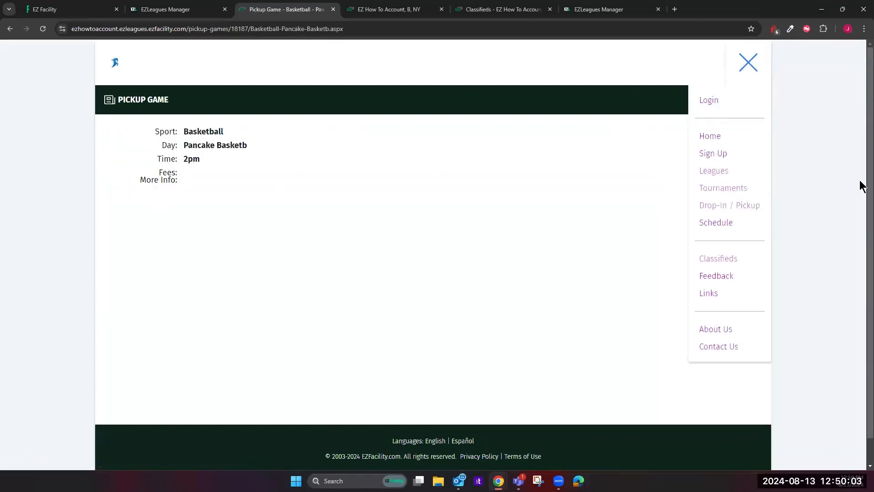
click(745, 230)
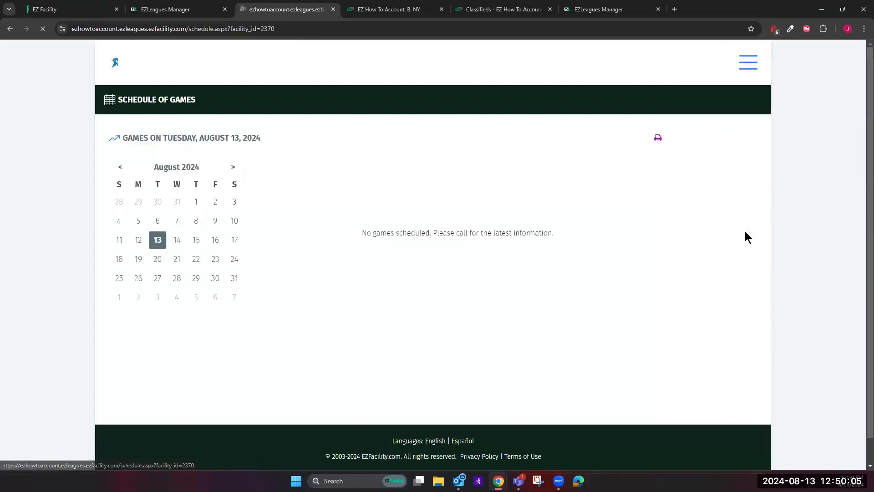
click(233, 167)
click(233, 221)
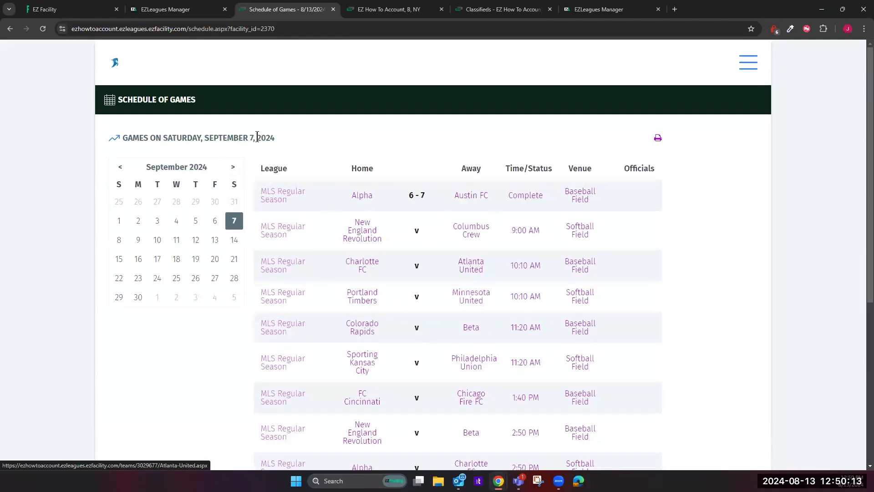
Review the public website's Feedback form and its About Us page
click(747, 63)
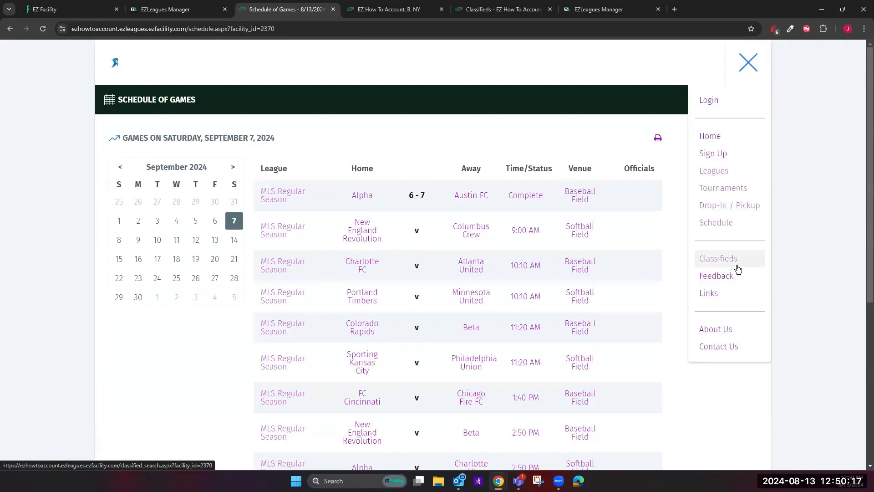
click(738, 279)
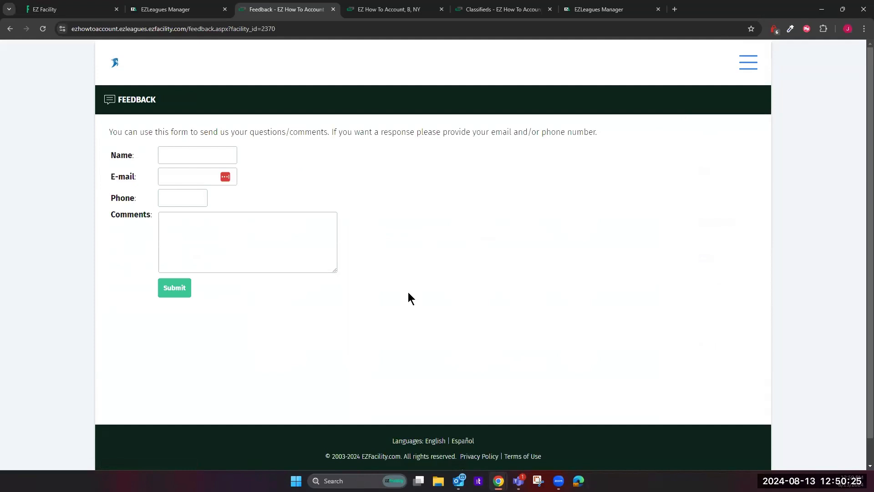
click(749, 62)
click(717, 331)
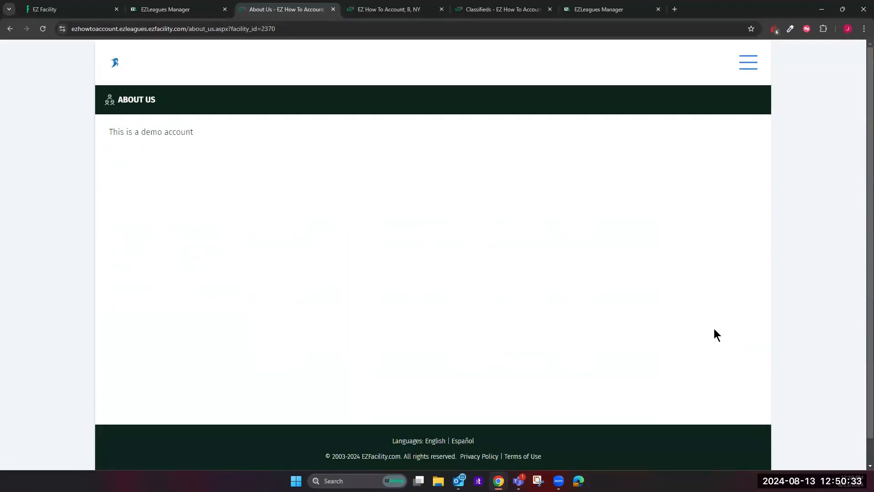
Review the facility's details on the public Contact Us page and return to the website's home page
click(748, 62)
click(734, 349)
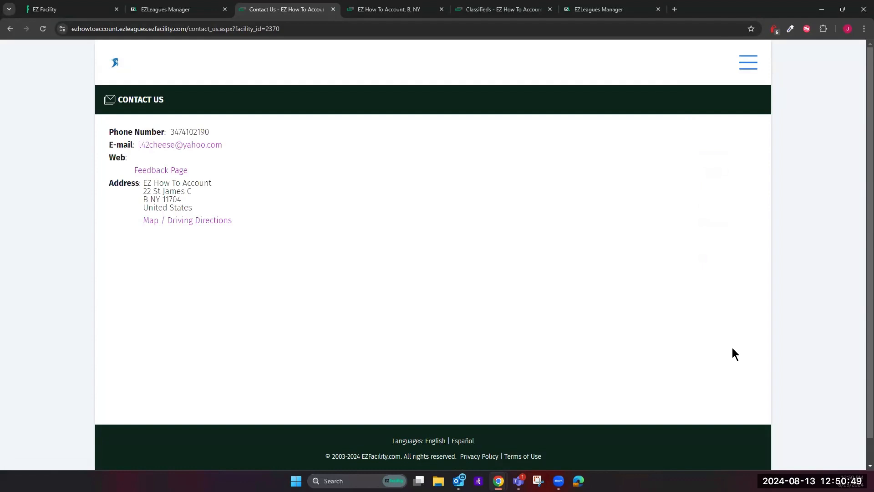
click(750, 63)
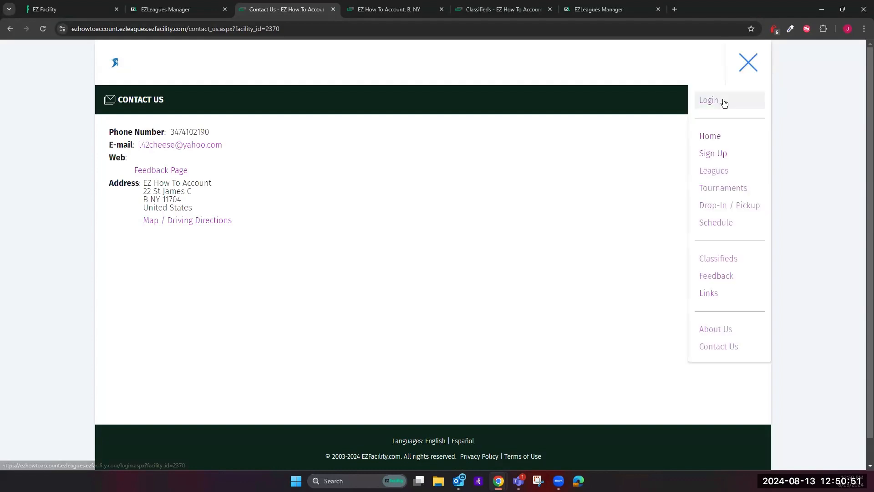
click(718, 137)
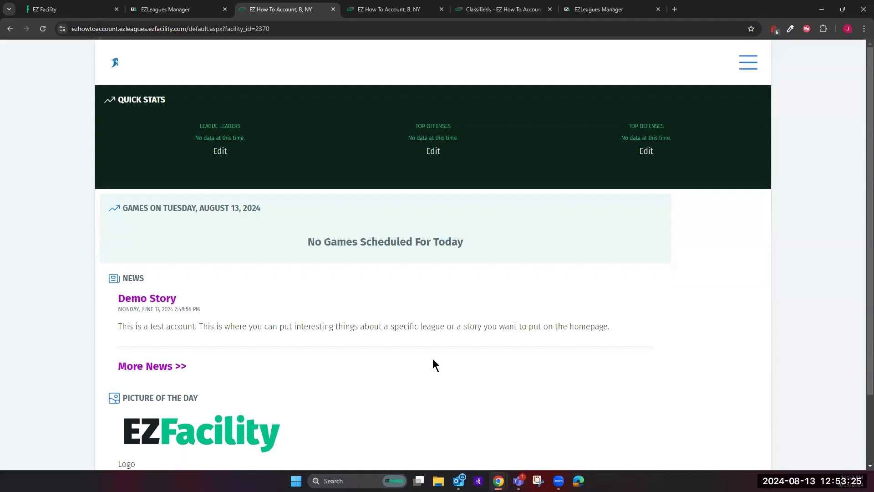
click(434, 34)
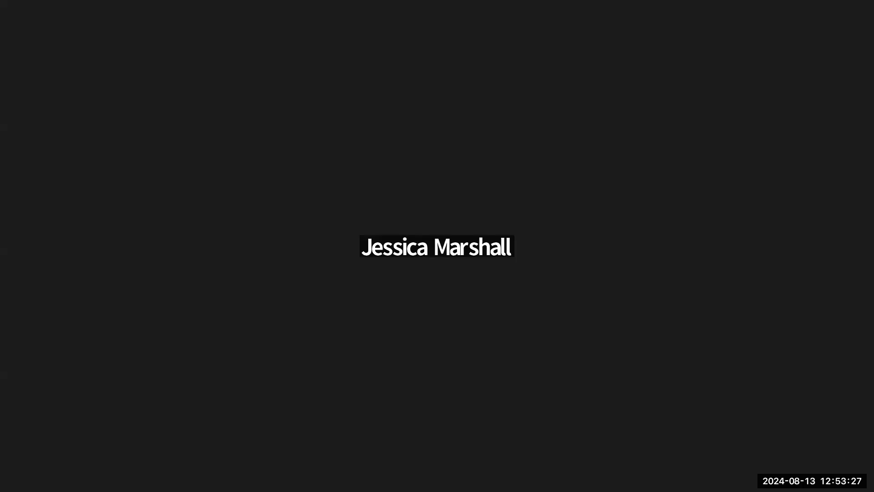